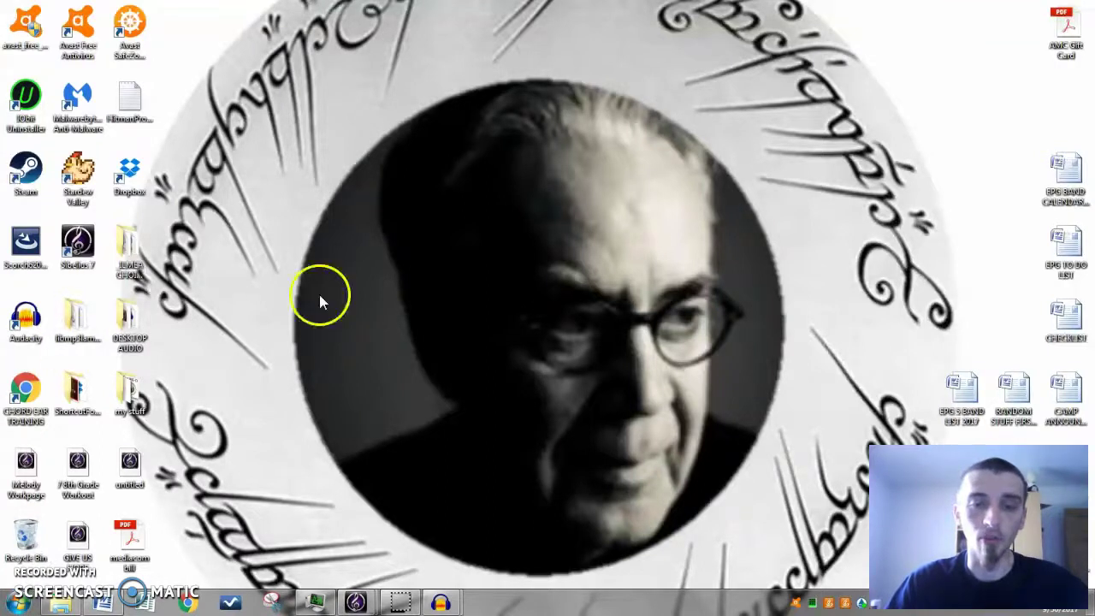
- Bring up the open IV. Young Ent project in Audacity
mouse_move(363, 603)
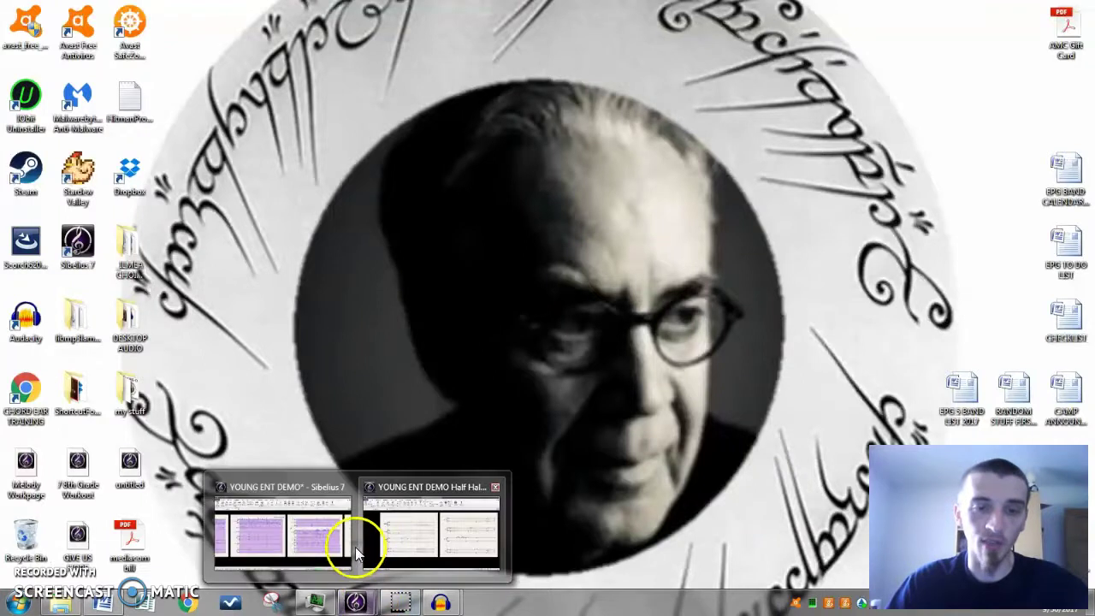
mouse_move(391, 545)
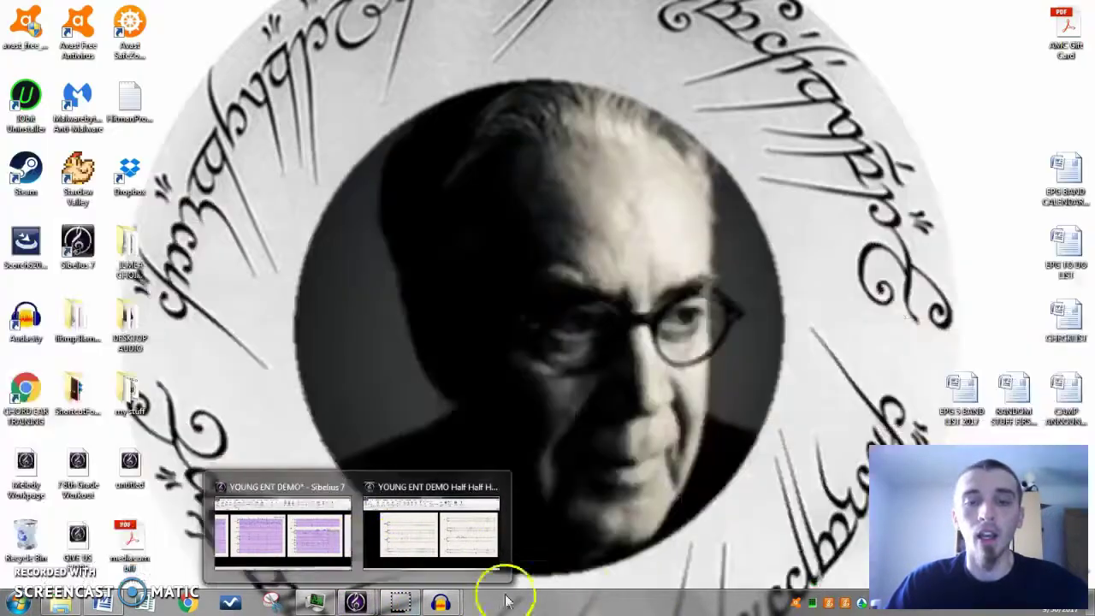
mouse_move(451, 603)
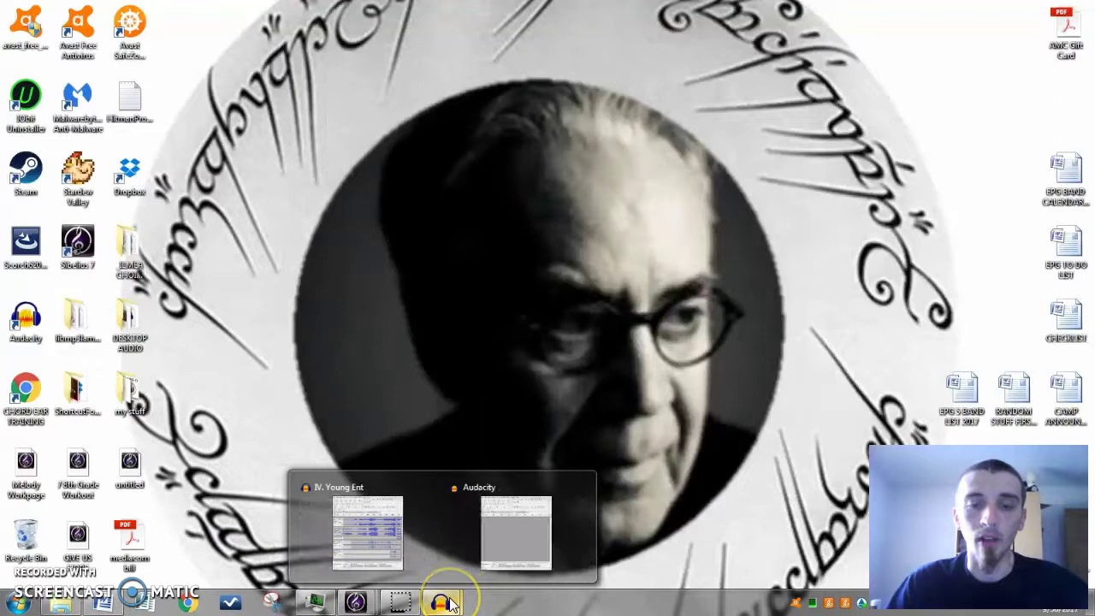
mouse_move(484, 554)
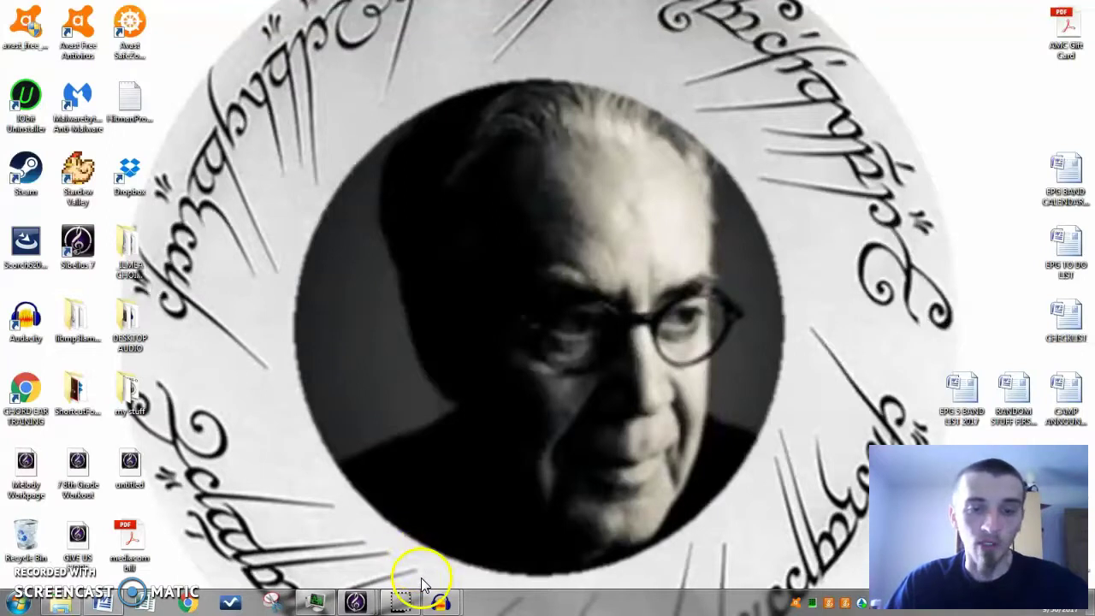
click(451, 603)
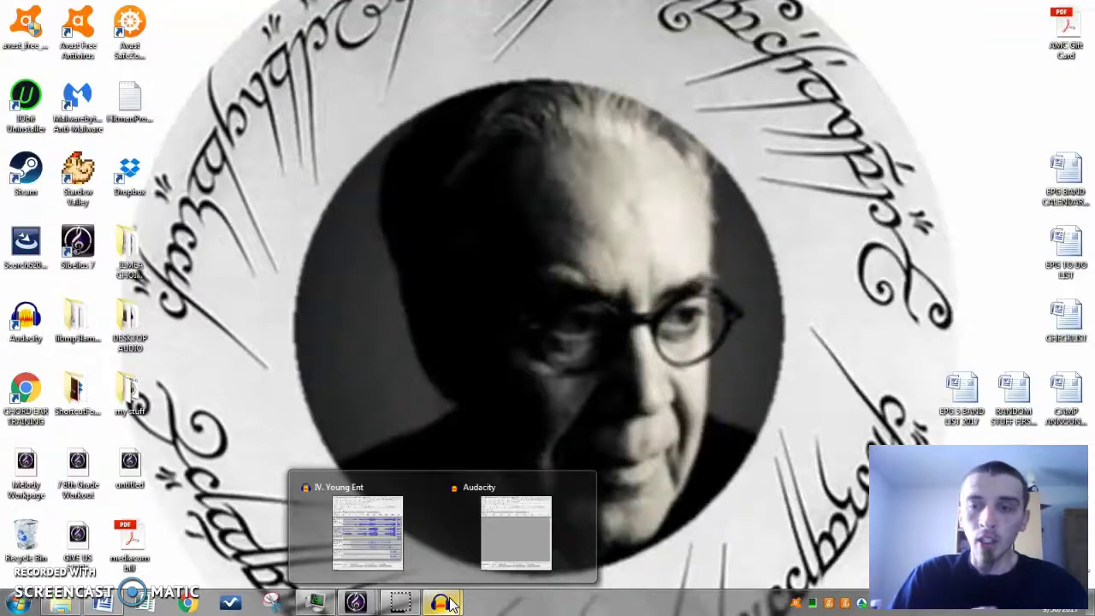
click(413, 552)
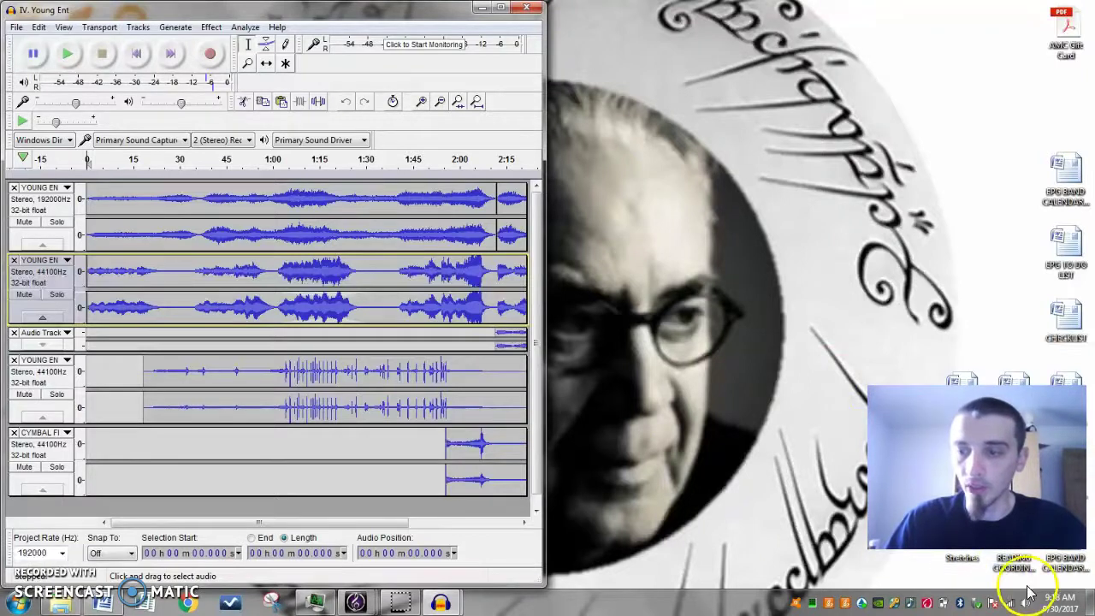
- Play the multitrack mix from the start, raising the system playback volume while listening, and stop playback
click(136, 53)
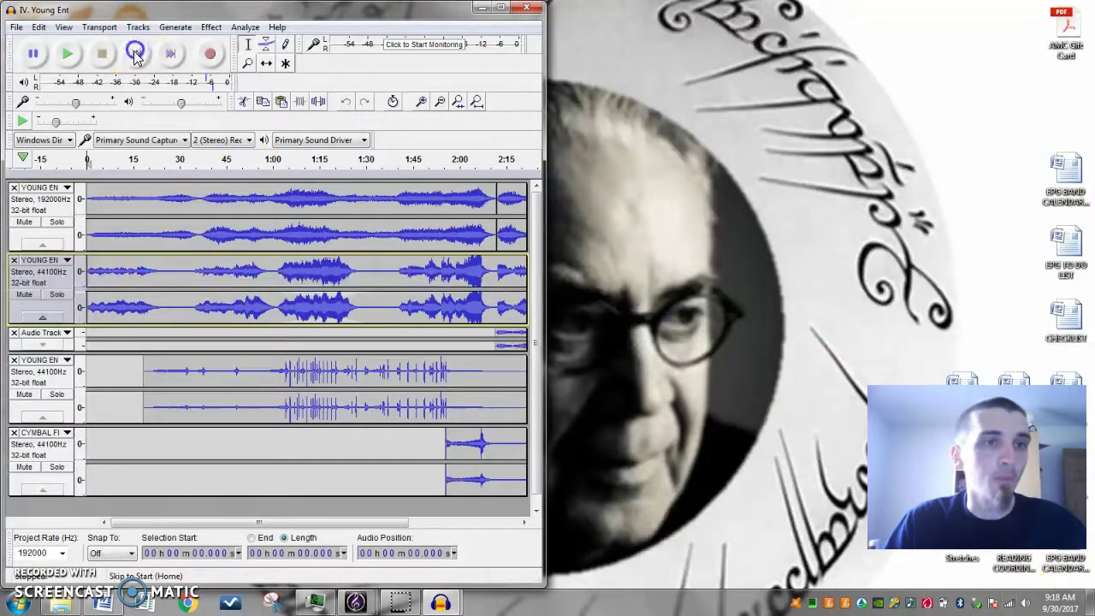
click(1027, 604)
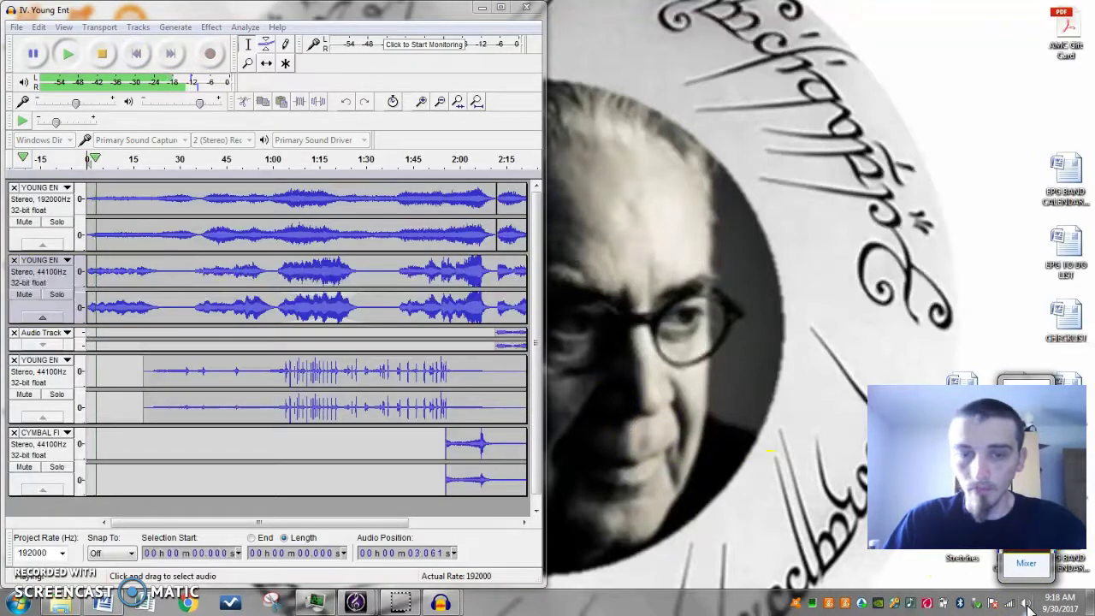
click(1028, 604)
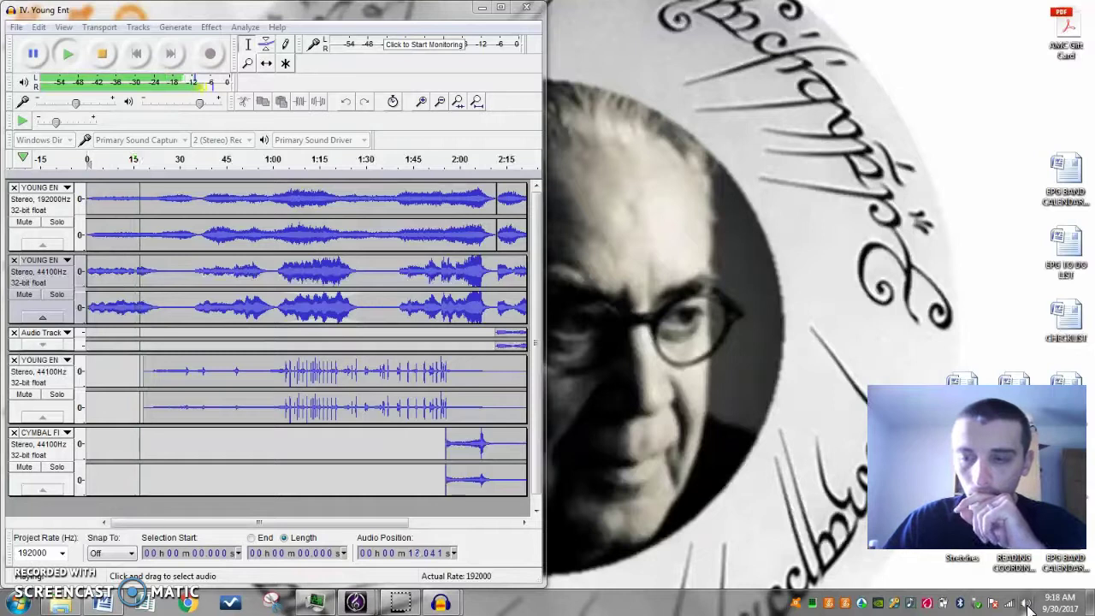
click(1027, 605)
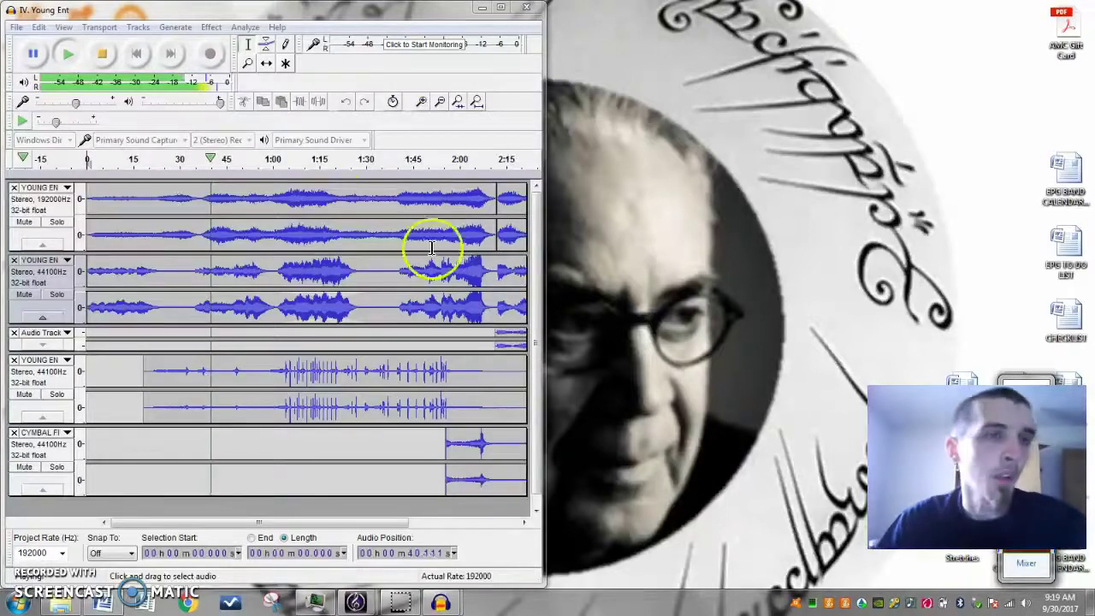
click(102, 61)
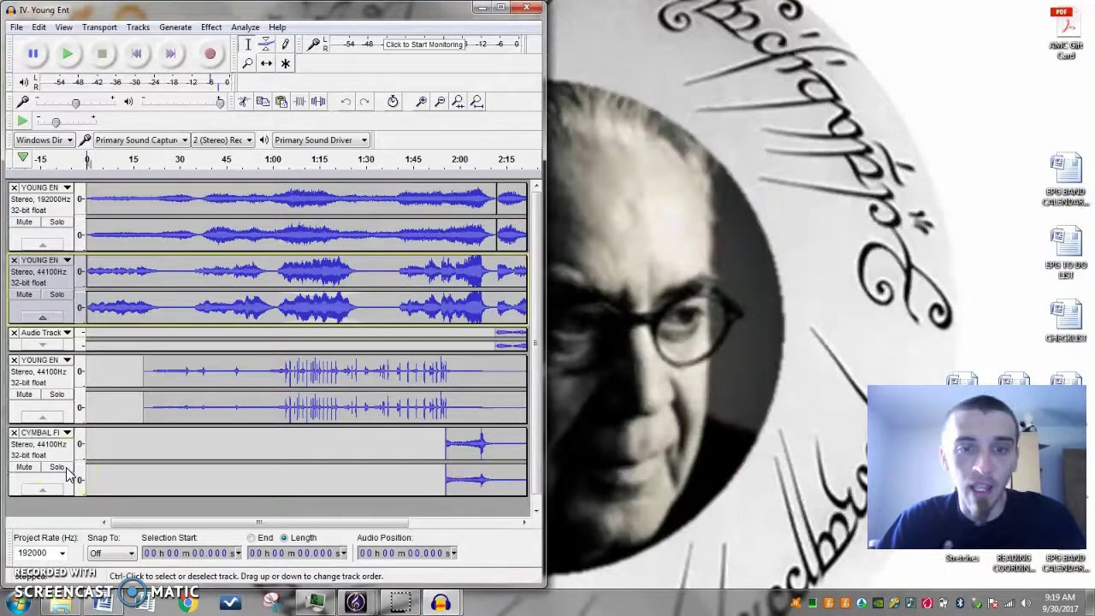
- Minimize the audio project and bring up the YOUNG ENT DEMO score in Sibelius 7
click(484, 16)
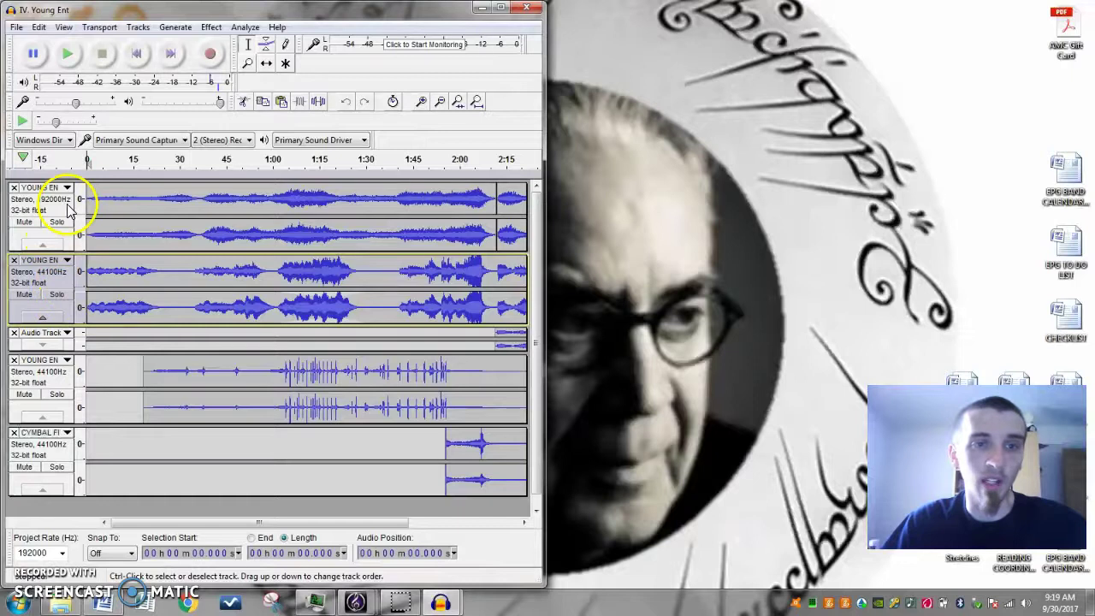
click(480, 12)
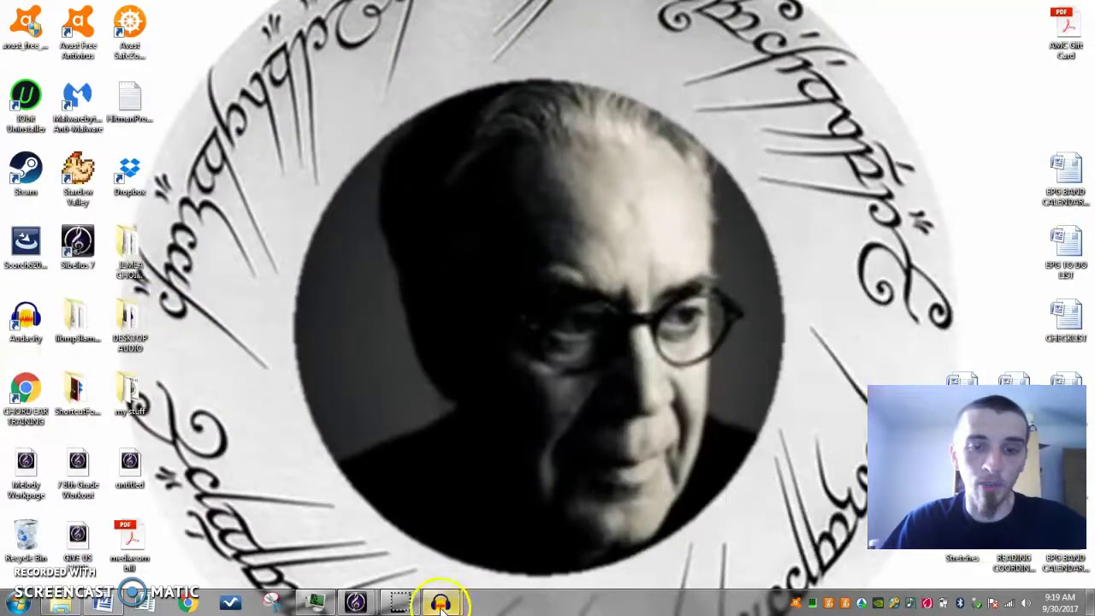
mouse_move(391, 533)
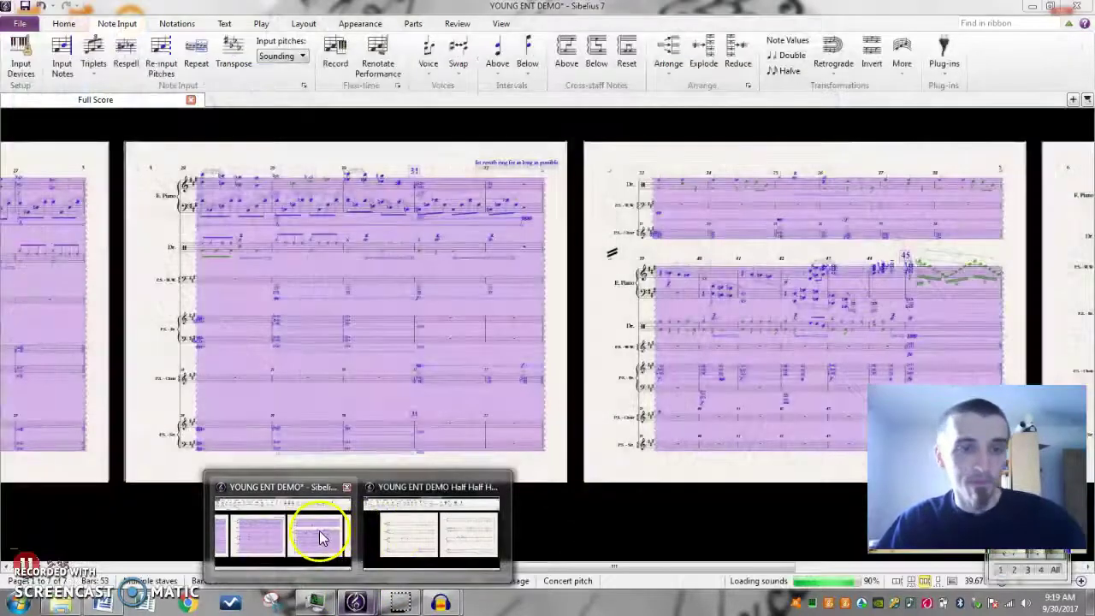
click(320, 535)
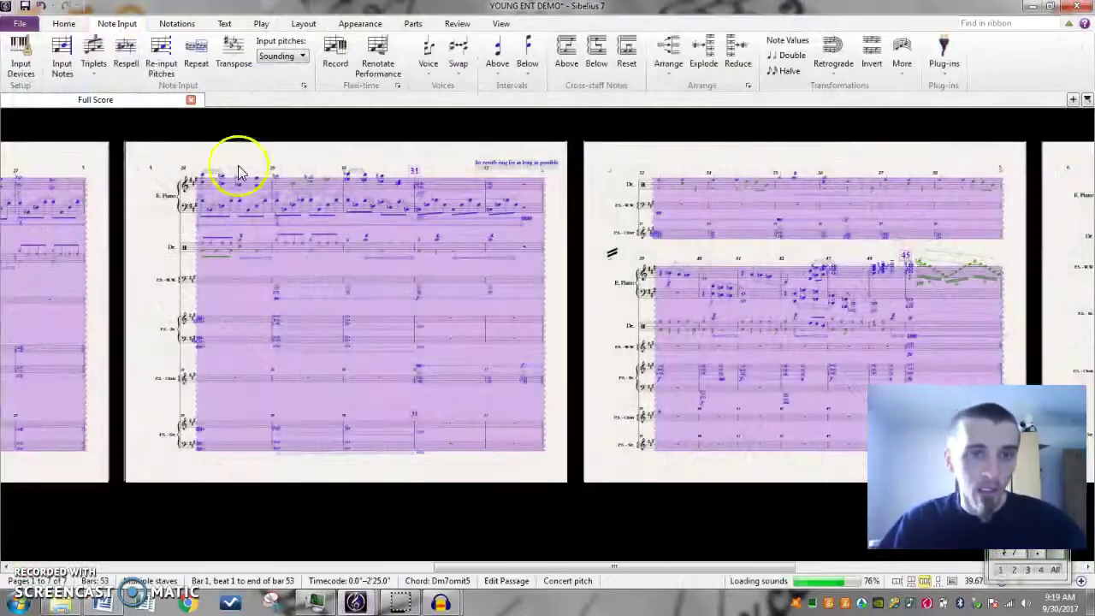
- Go back to the first page of the score and clear the selection covering all bars
drag(212, 154, 782, 183)
drag(171, 232, 743, 200)
drag(322, 191, 433, 183)
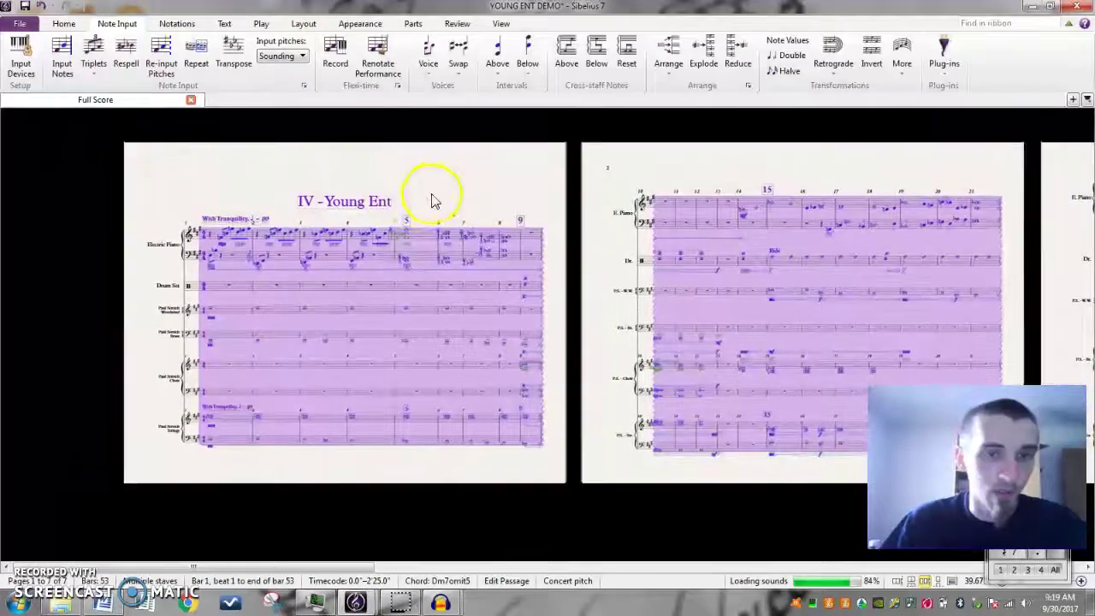
key(Escape)
drag(548, 283, 521, 227)
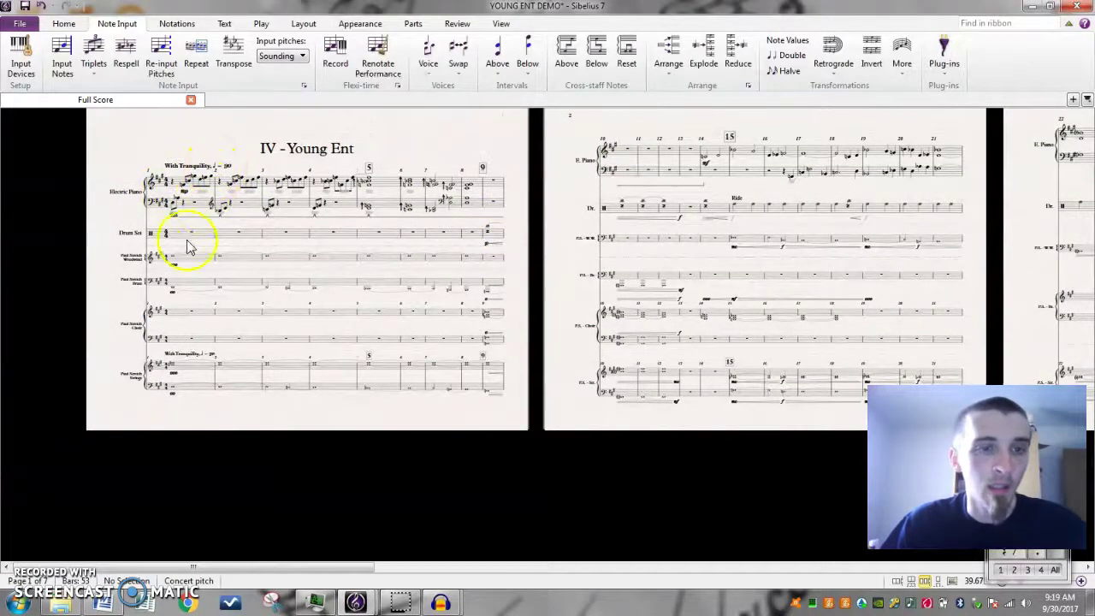
- Examine the Paul Stretch woodwind, brass, choir and strings staves on the first page up close
scroll(212, 295, up, 3)
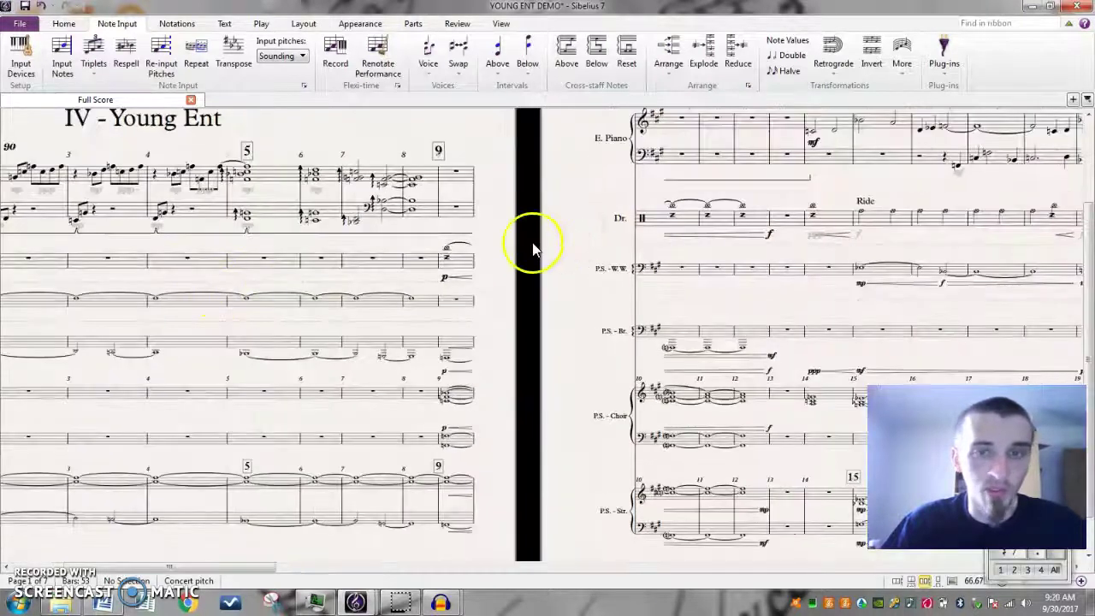
drag(533, 245, 897, 228)
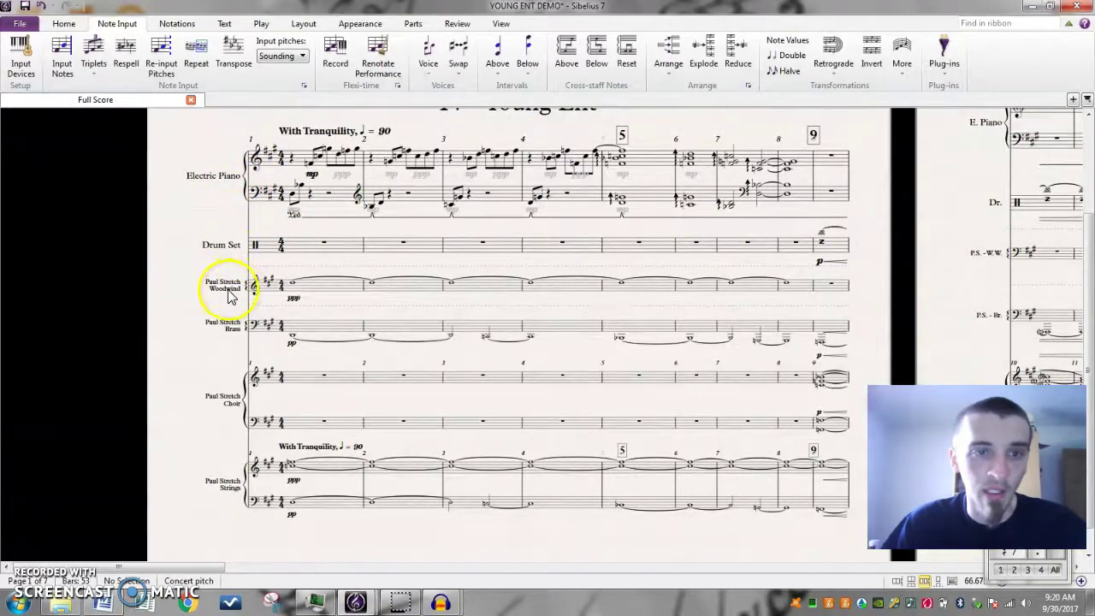
scroll(222, 295, down, 1)
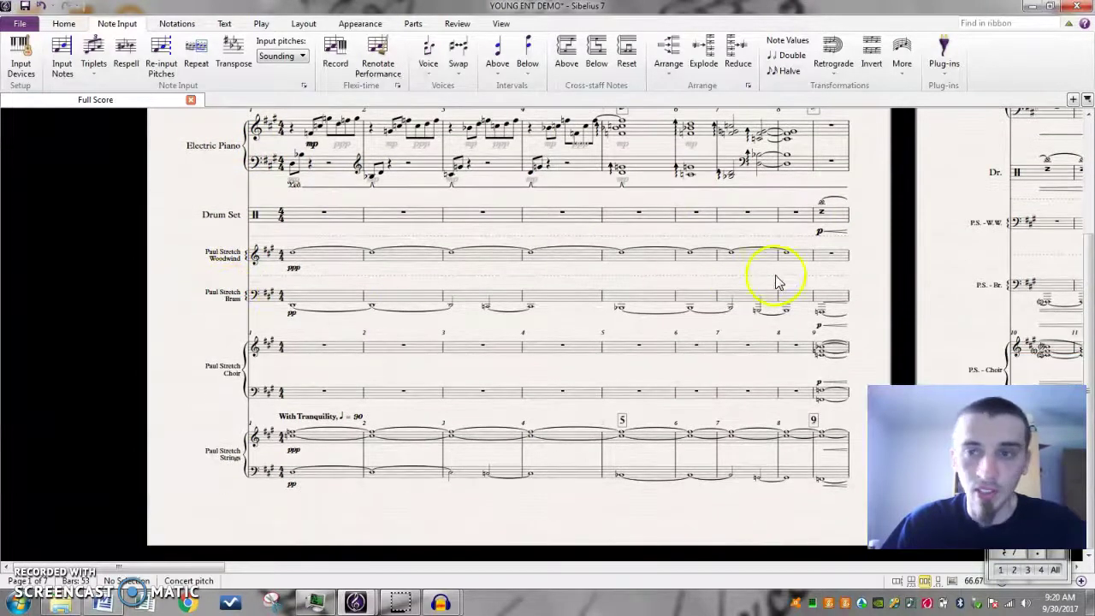
scroll(890, 248, down, 4)
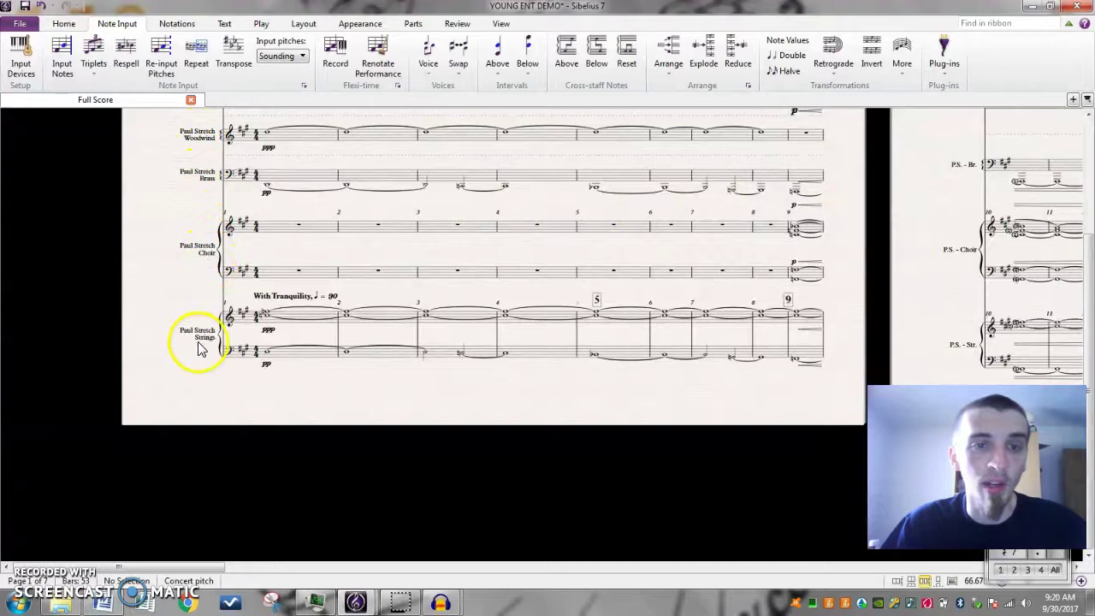
drag(885, 259, 748, 398)
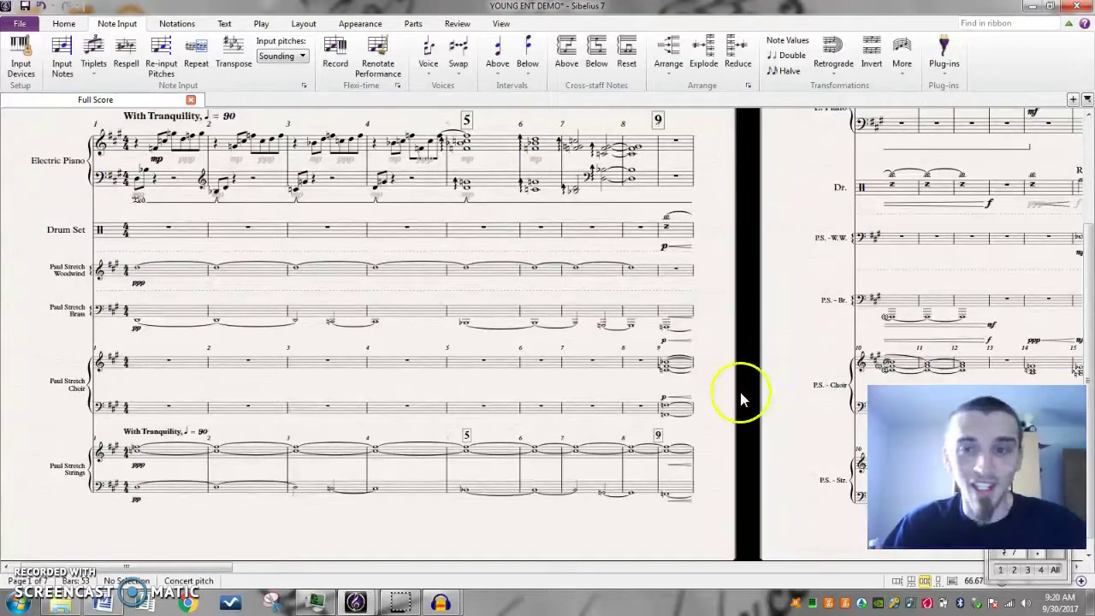
drag(736, 390, 745, 366)
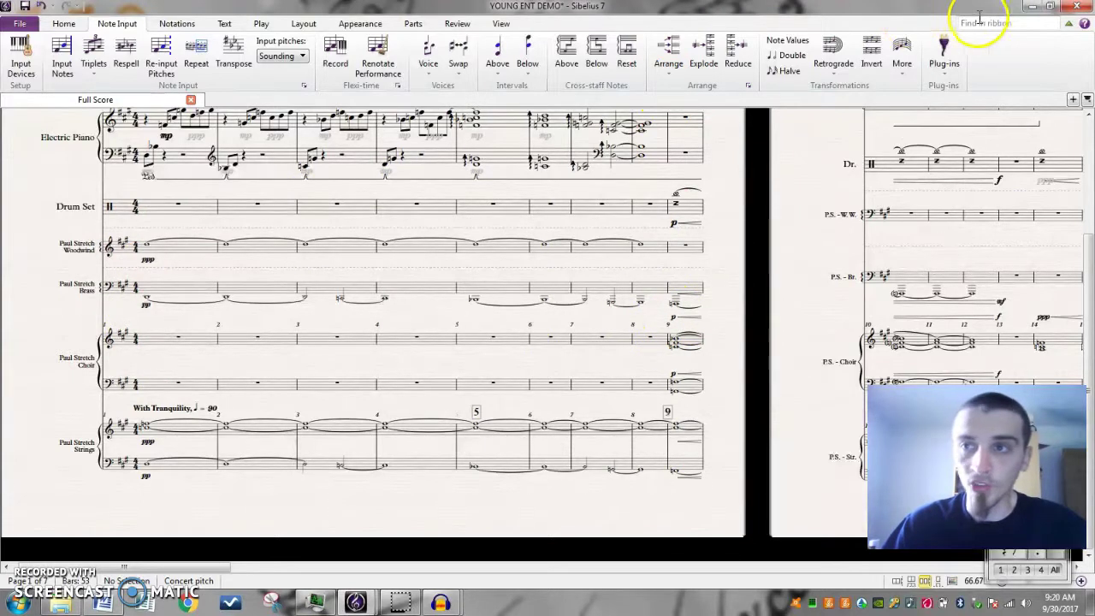
- Switch to the YOUNG ENT DEMO Half Half Half score and examine the staves on its two pages
click(1033, 8)
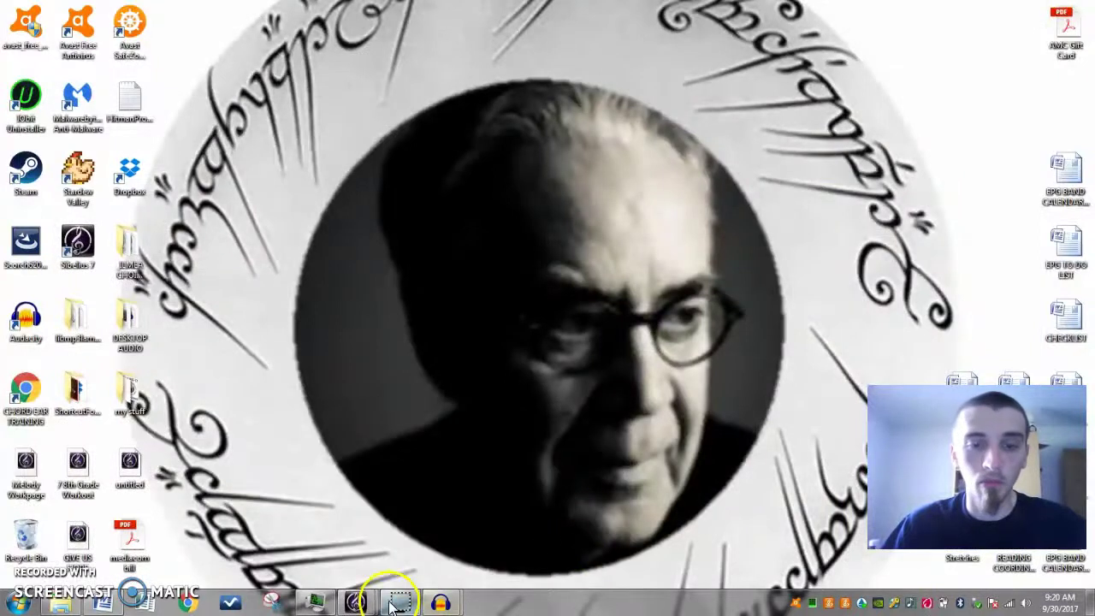
mouse_move(356, 601)
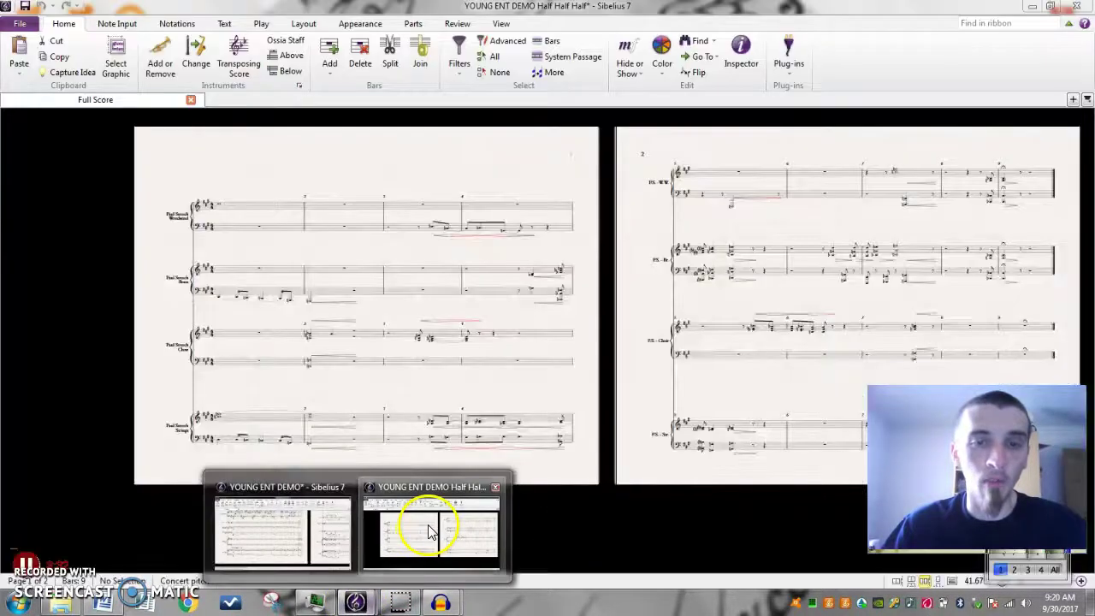
click(430, 531)
drag(464, 146, 334, 130)
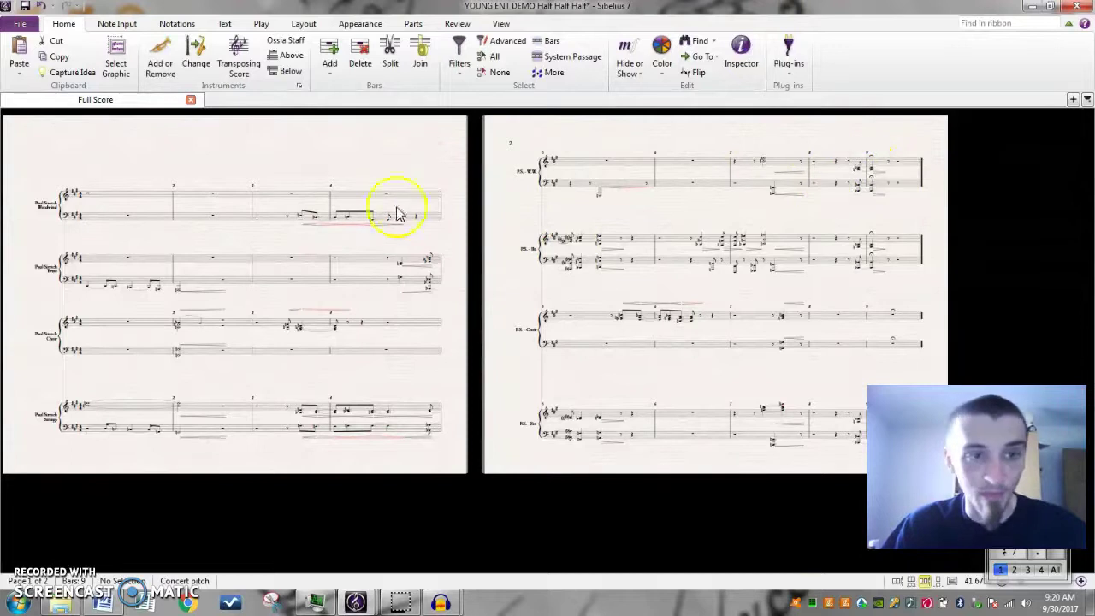
scroll(399, 171, up, 1)
mouse_move(507, 188)
mouse_down()
mouse_move(606, 202)
mouse_move(515, 182)
mouse_up()
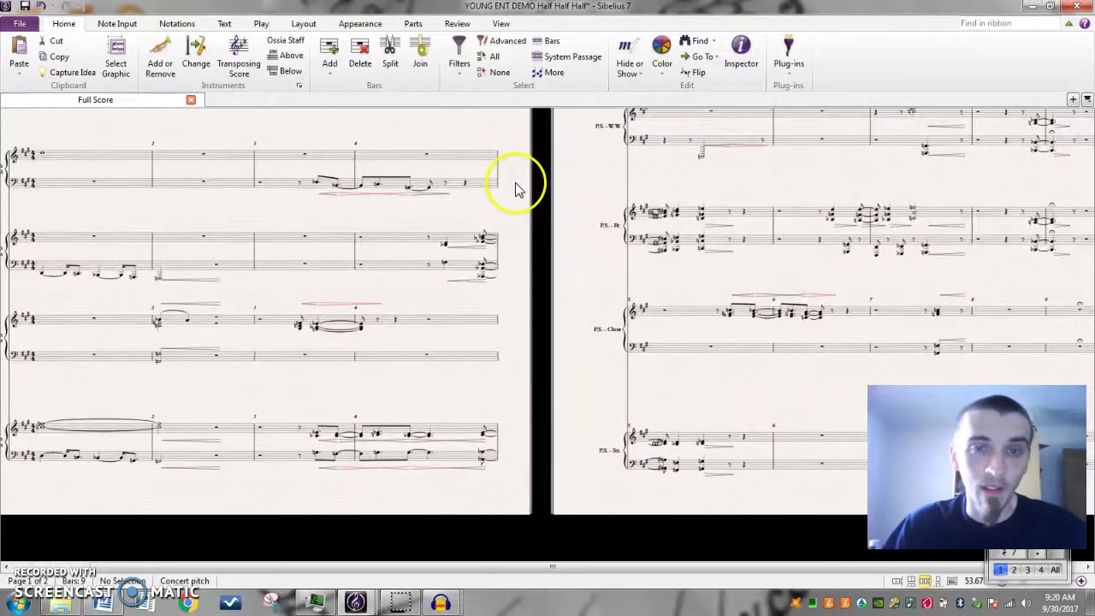
scroll(525, 196, down, 1)
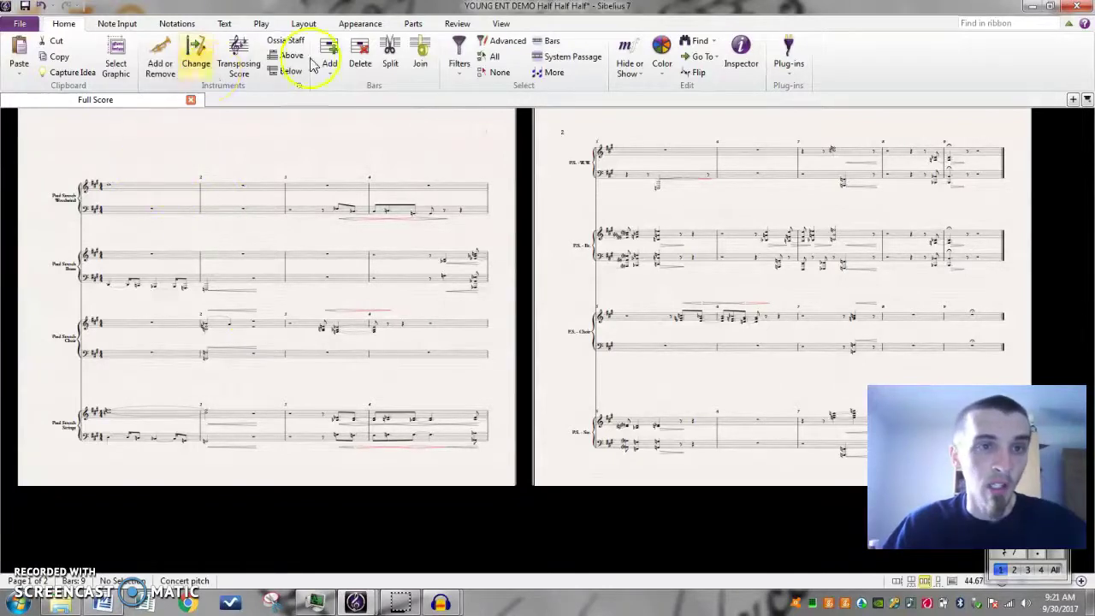
- Show the Transport panel, lower the playback tempo to 88, and close the panel again
click(502, 23)
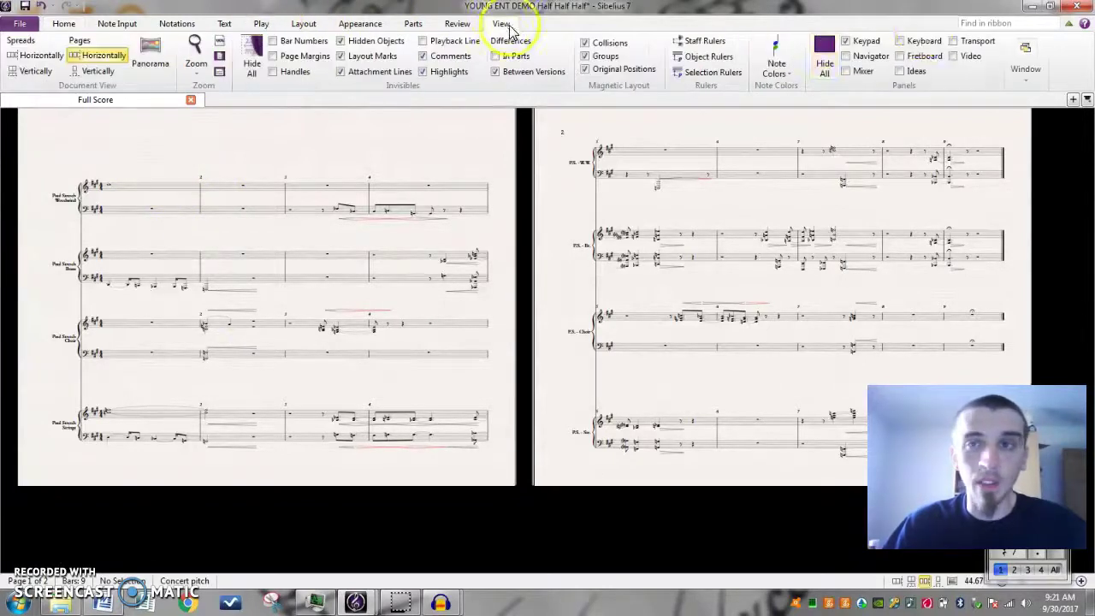
click(955, 41)
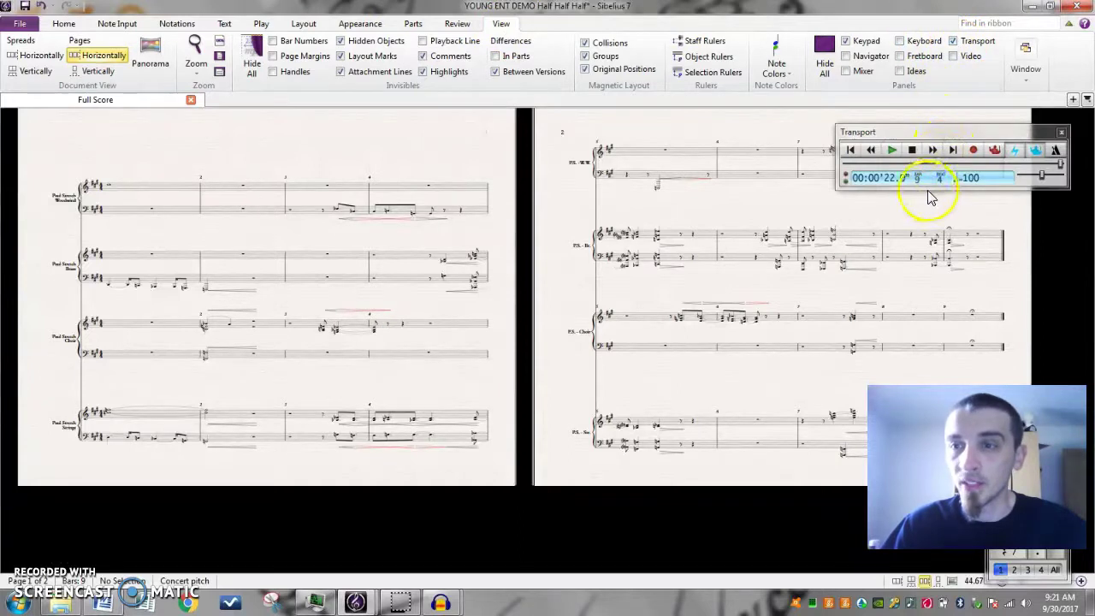
click(979, 182)
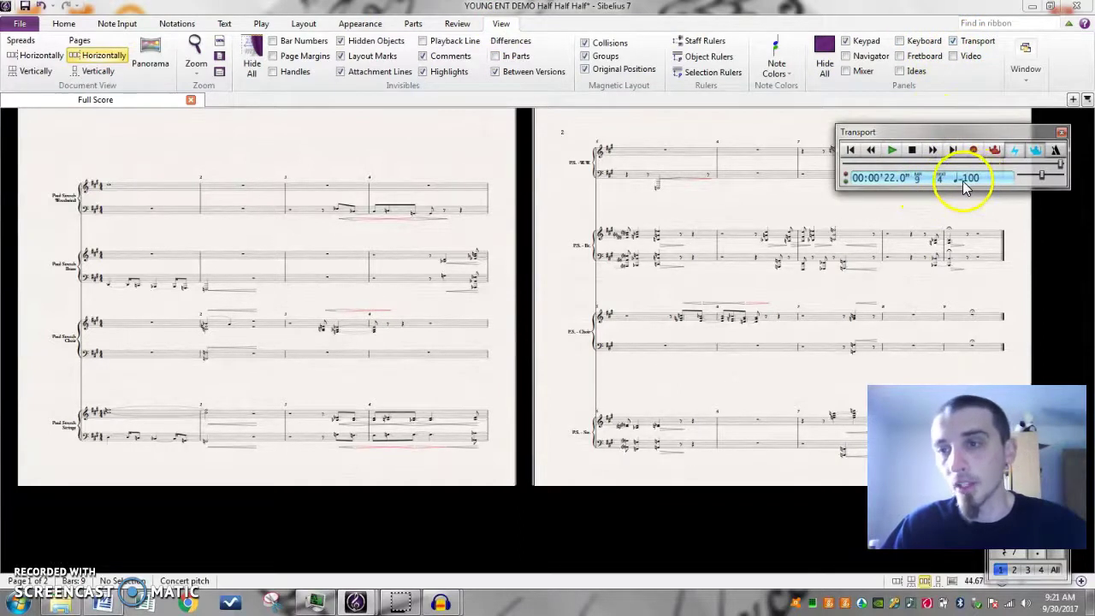
drag(1042, 179, 1040, 179)
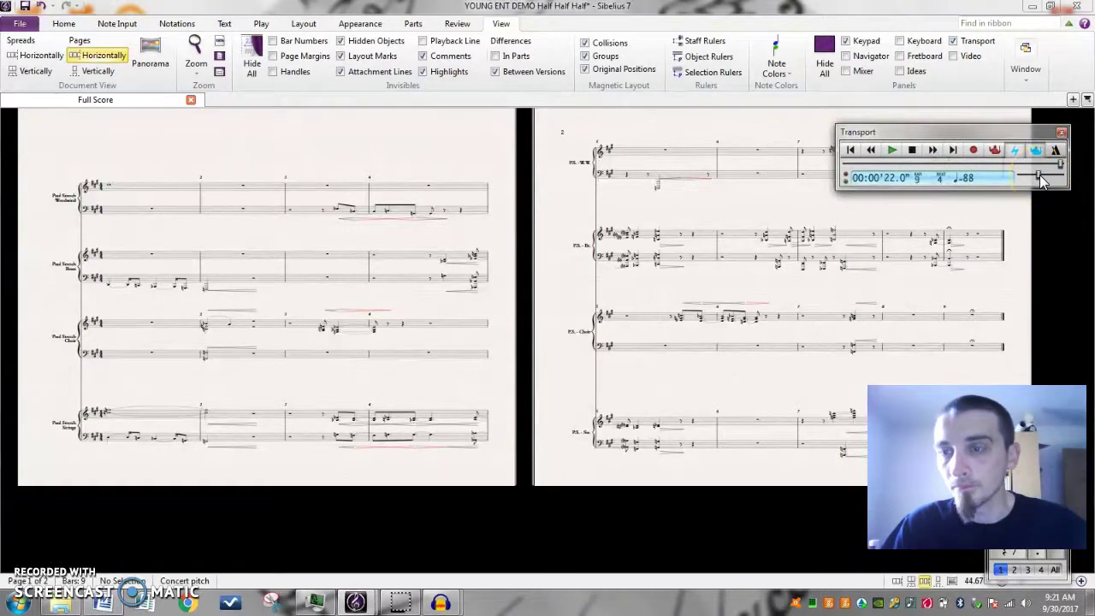
click(1061, 133)
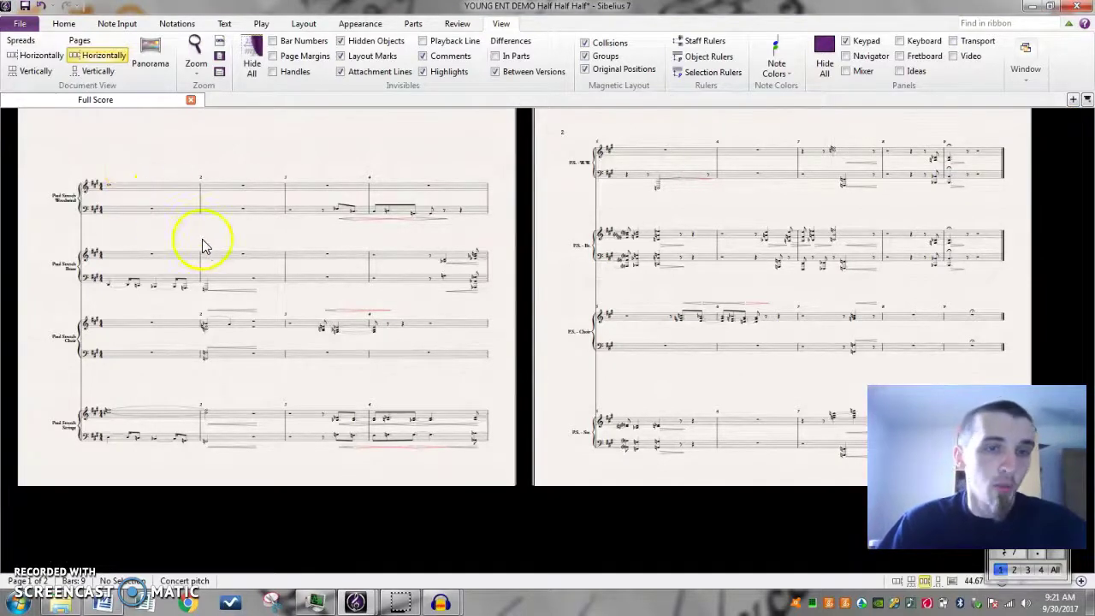
- Select the first woodwind note, then the first bass-clef brass note in bar 1, for a close look
click(116, 192)
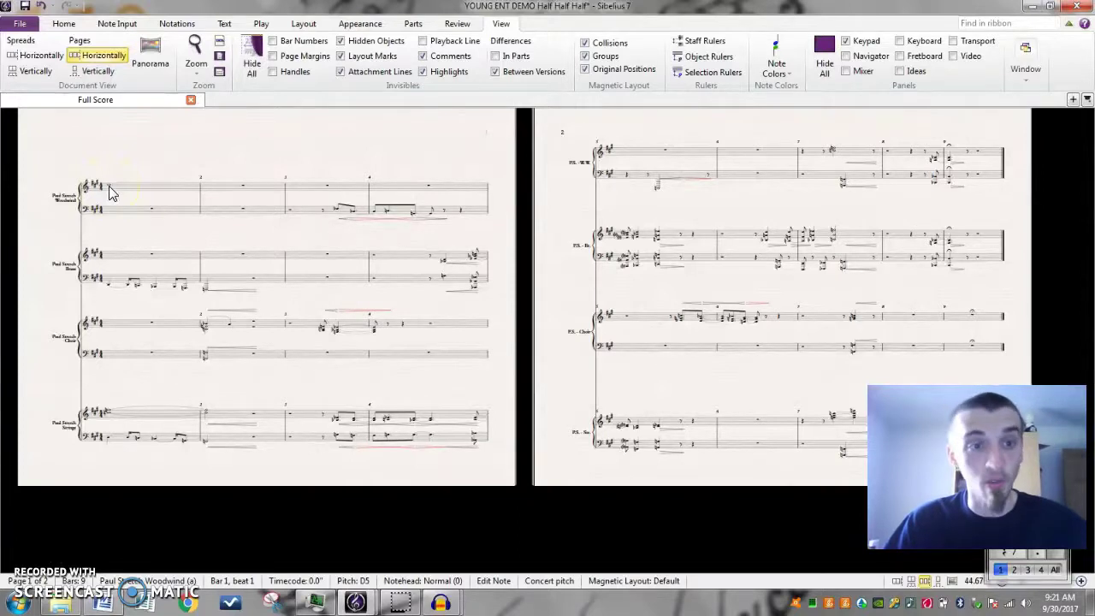
click(108, 289)
scroll(109, 289, up, 3)
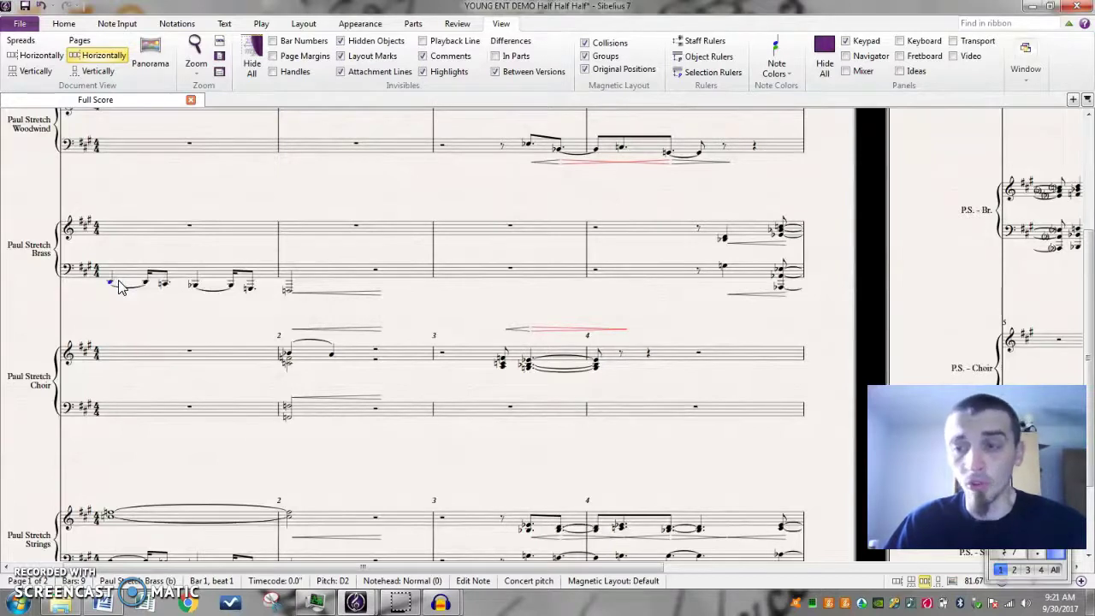
- Select the tied second note of the bass-clef brass line in bar 1 to point out its rhythm
click(147, 286)
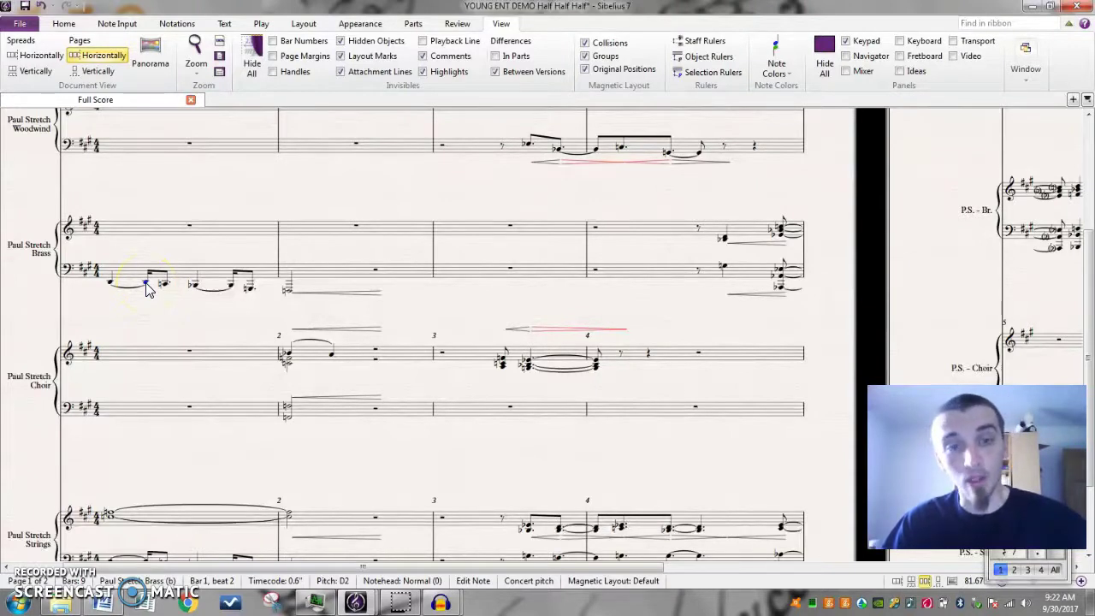
click(151, 287)
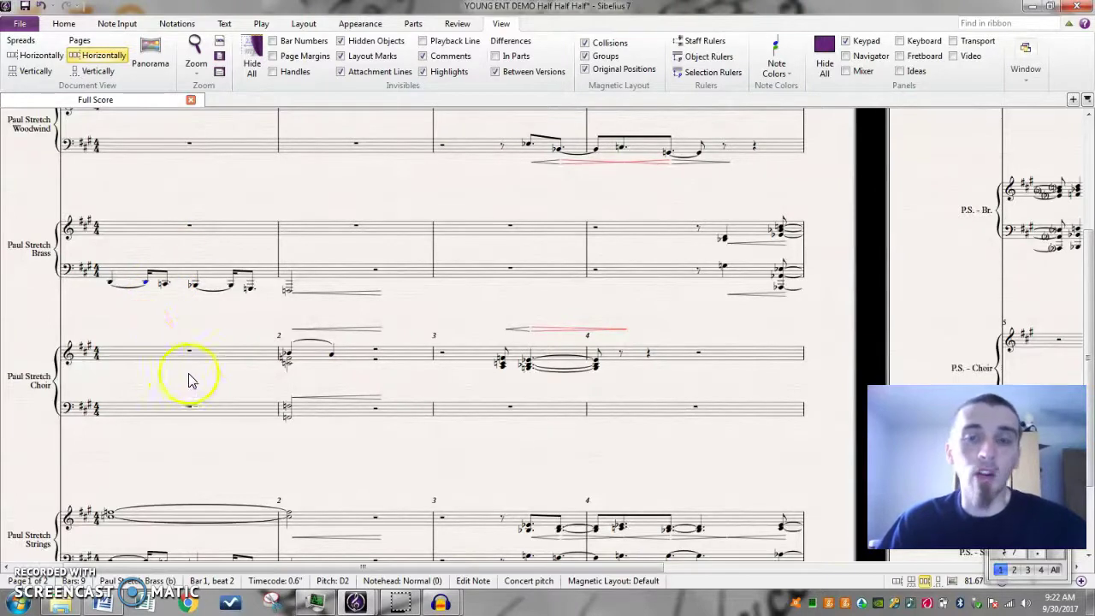
key(ctrl+minus)
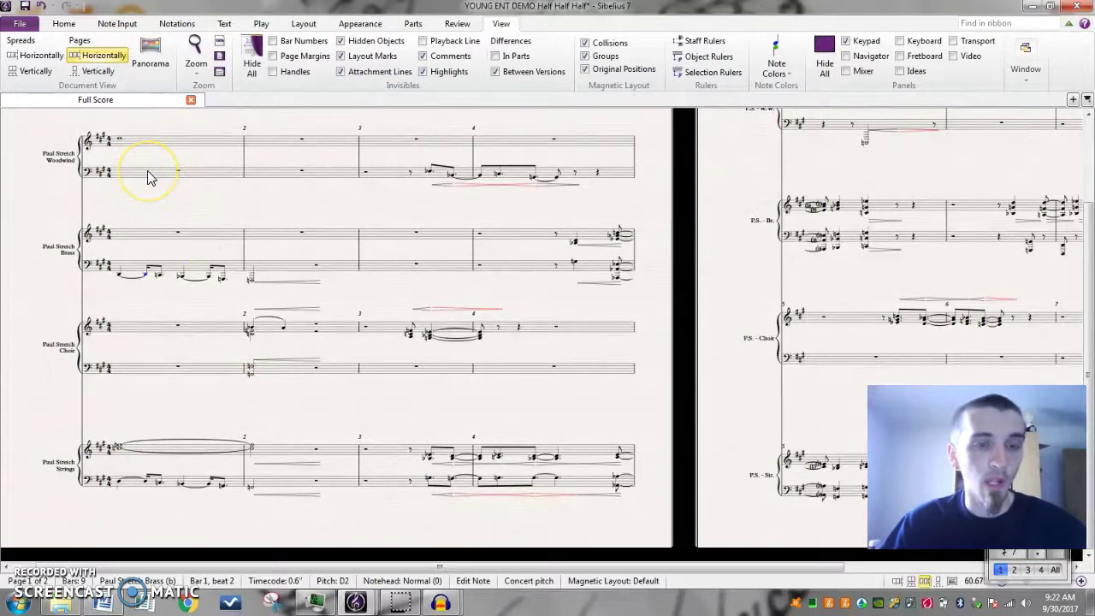
- Select the whole score, show the Double and Halve note value transformations, and clear the selection without applying them
key(ctrl+a)
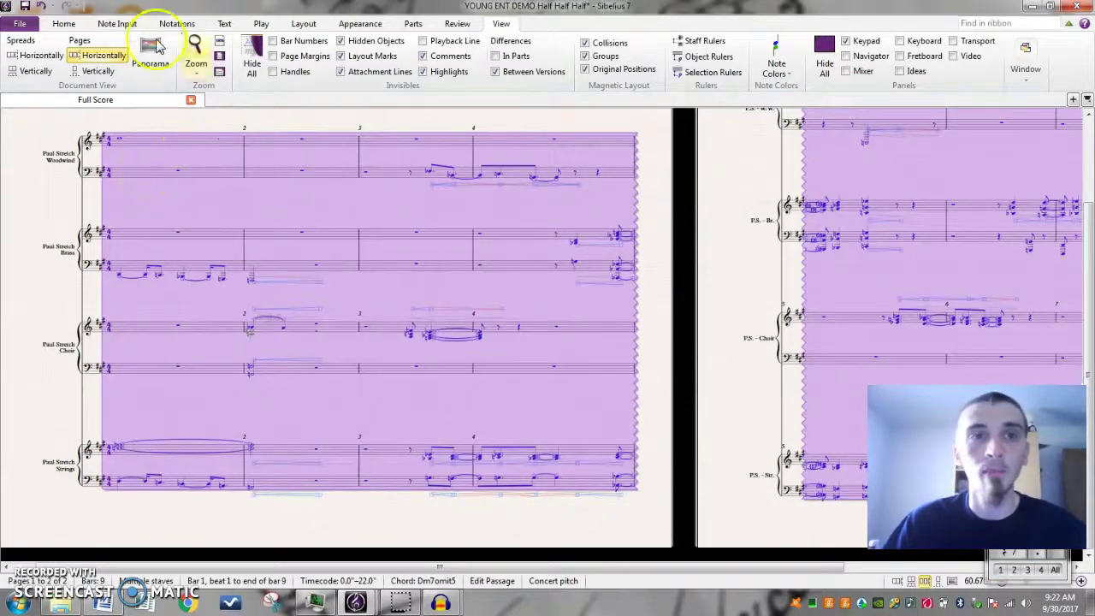
click(105, 26)
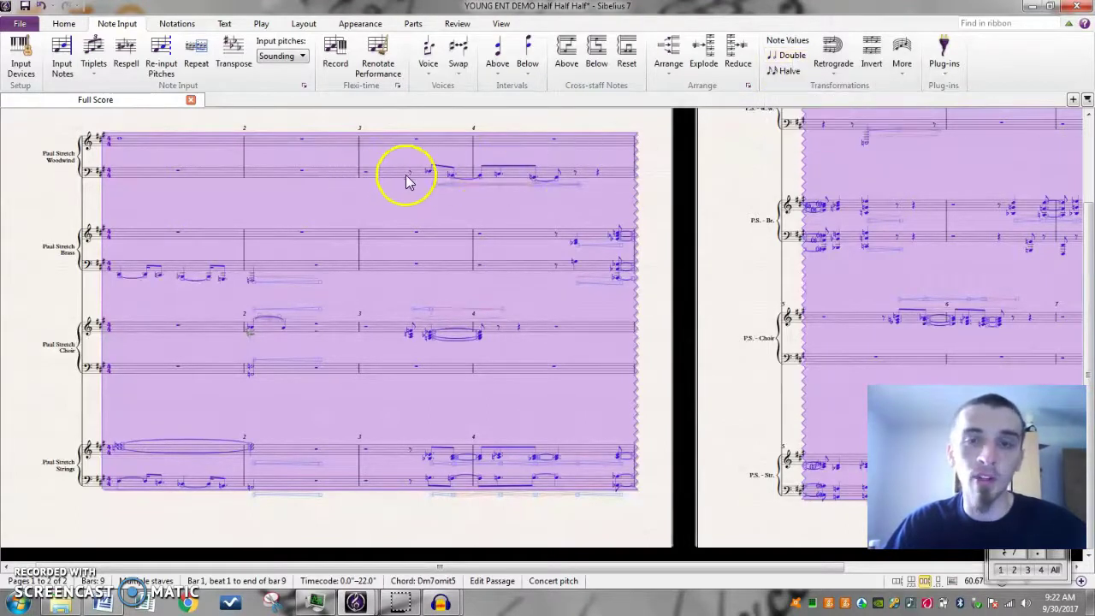
click(657, 195)
drag(655, 204, 678, 221)
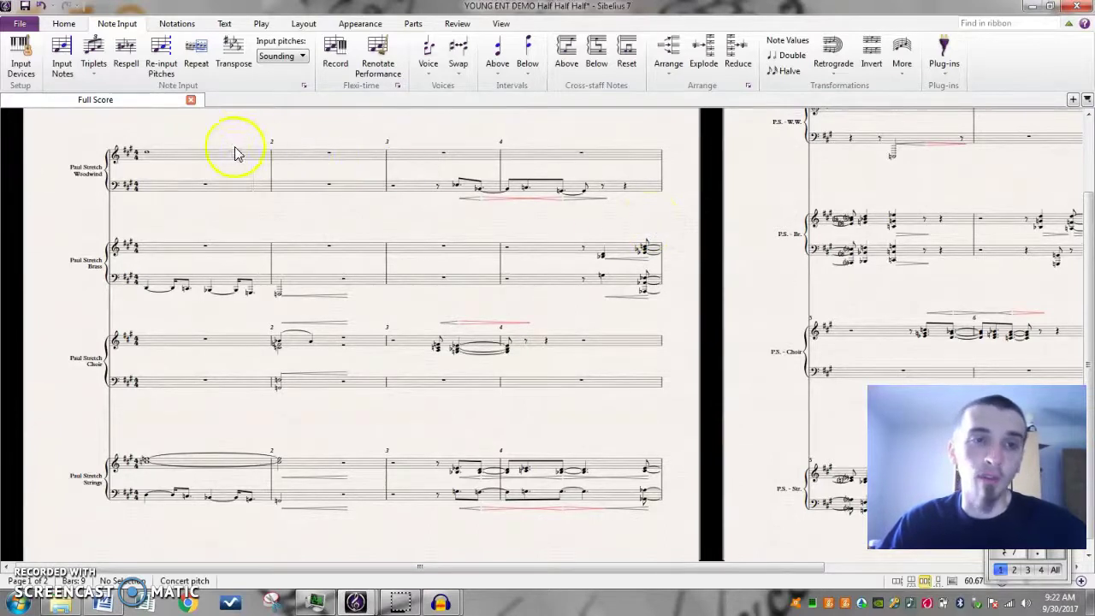
- Add a quarter note = 90 metronome mark above the first woodwind bar, using the Music text character style for the note symbol
click(147, 159)
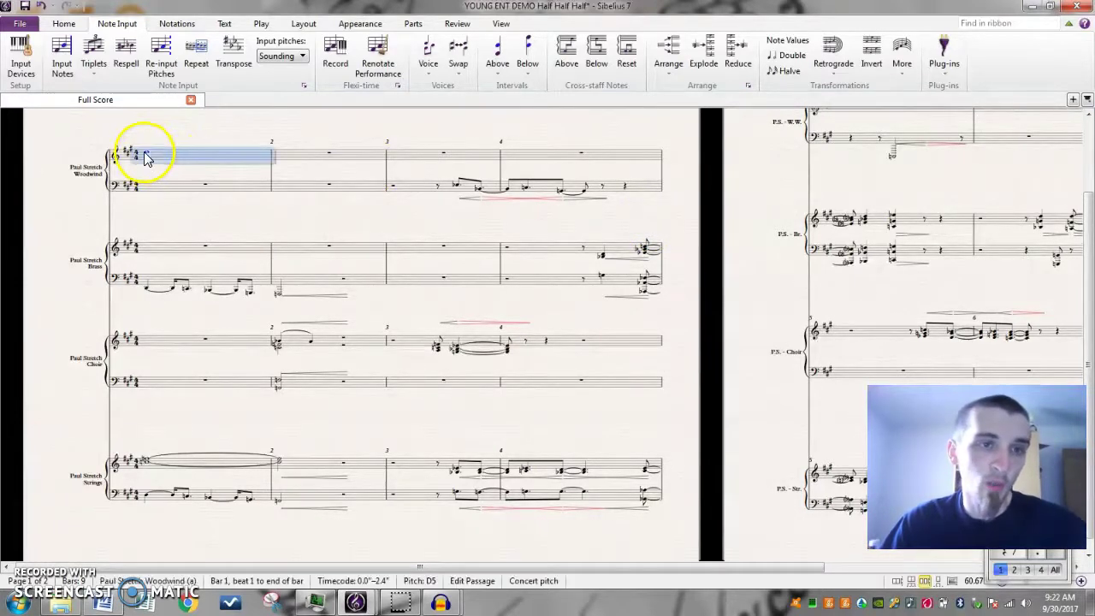
click(152, 159)
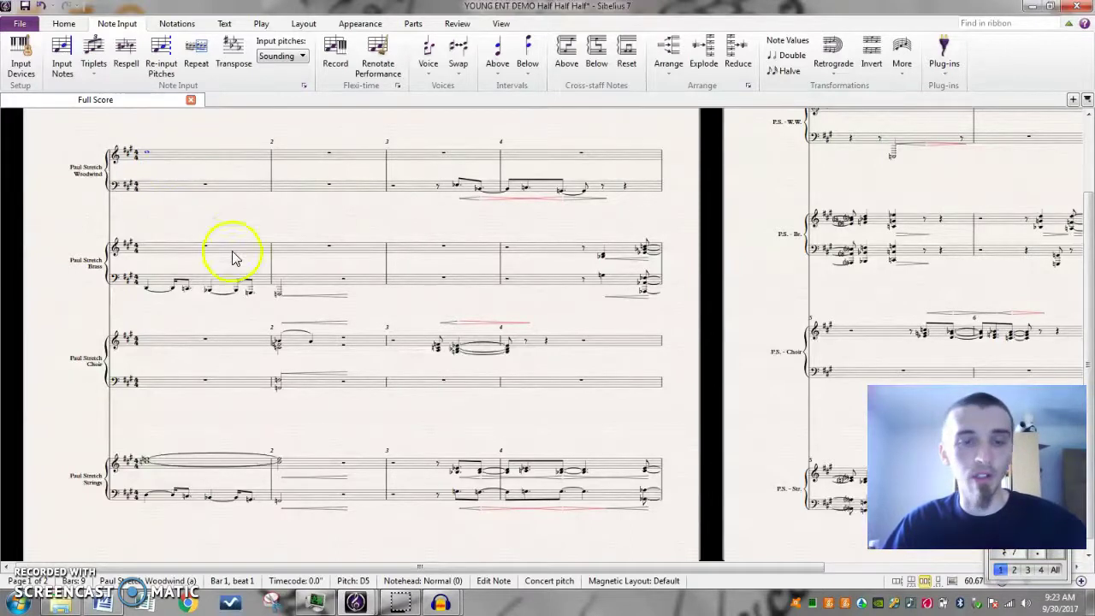
click(159, 159)
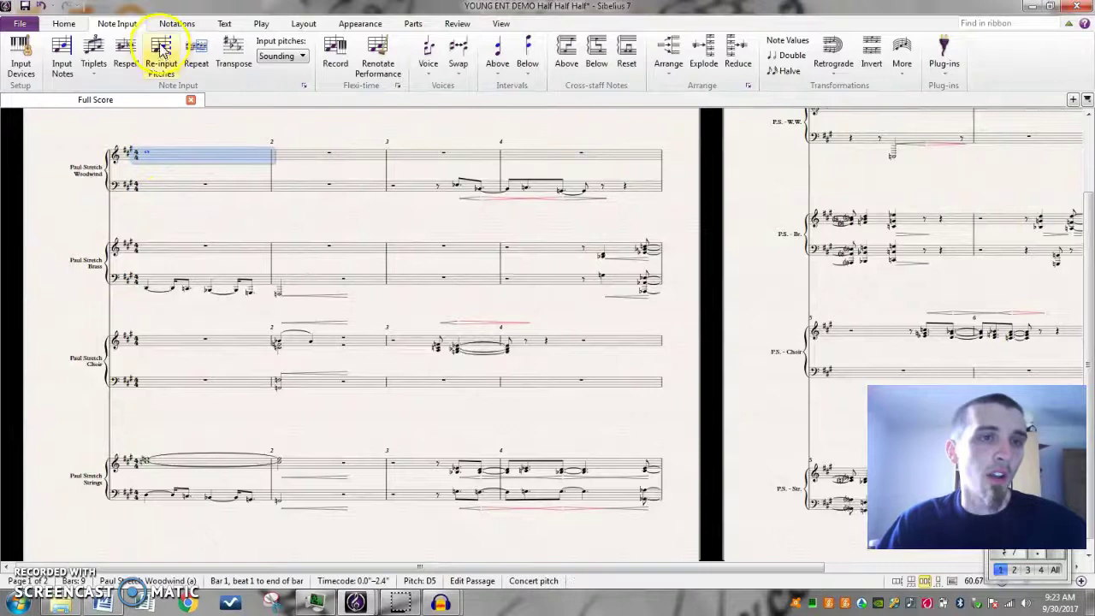
click(236, 27)
click(493, 55)
click(454, 59)
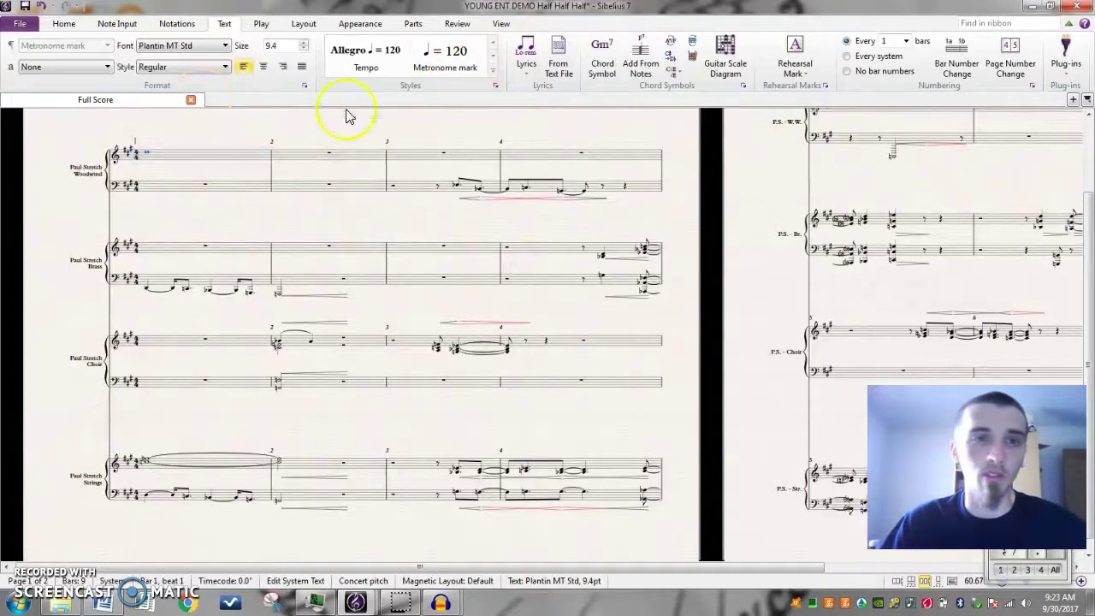
click(68, 66)
click(51, 89)
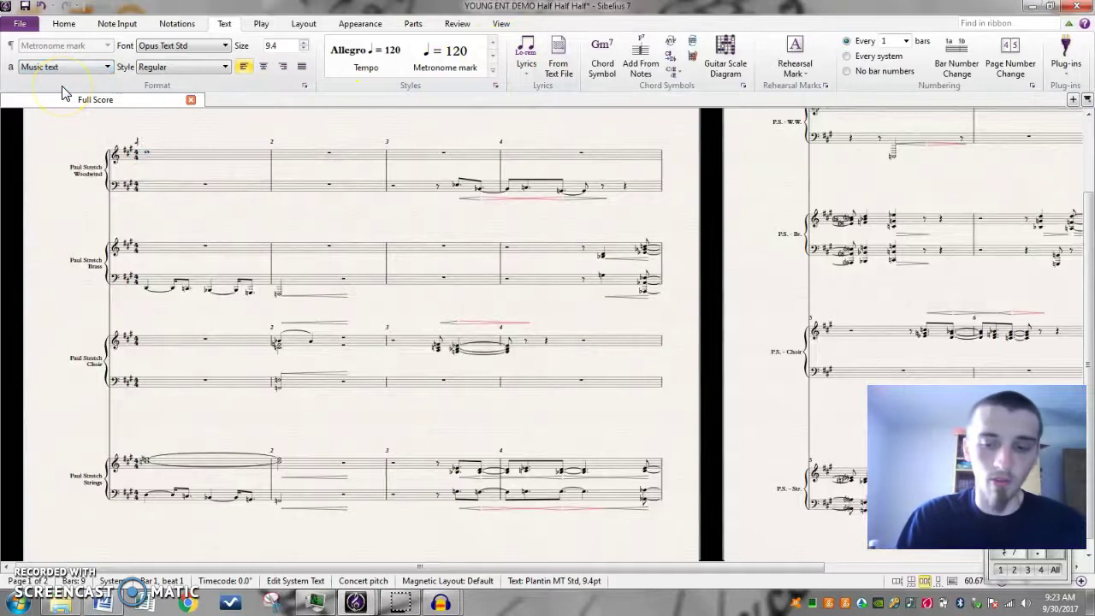
click(198, 152)
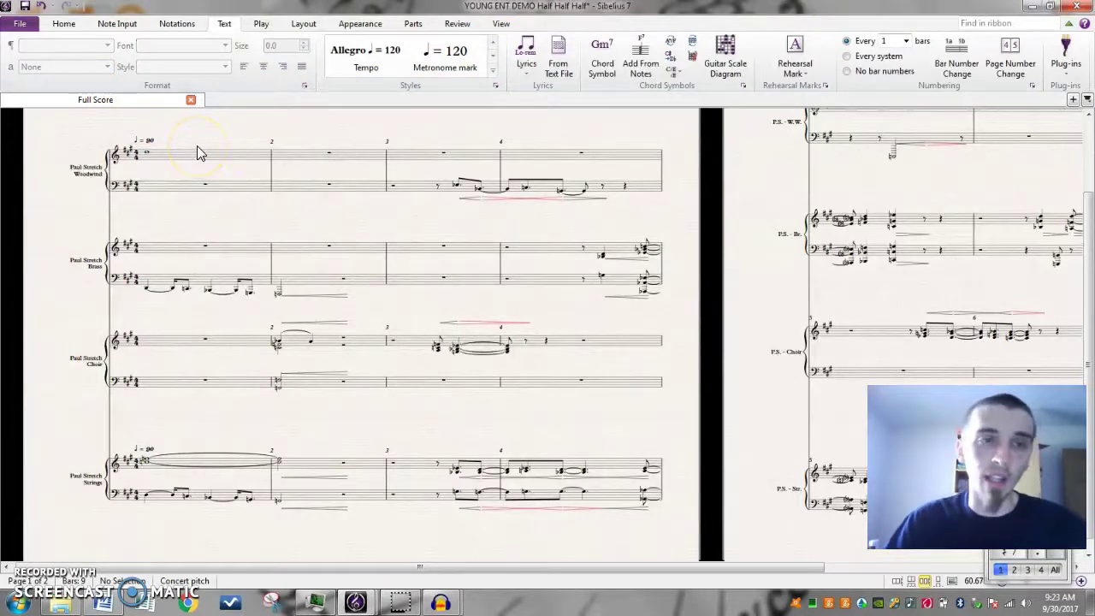
click(200, 227)
click(1034, 9)
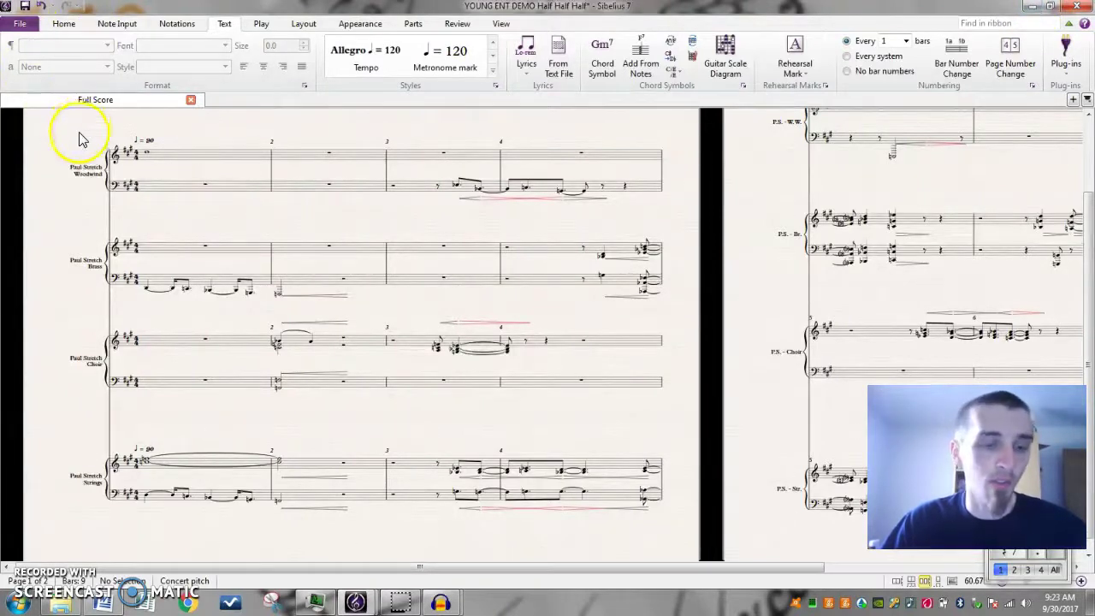
- Open the audio export settings and shorten the output filename to YOUNG ENT DEMO.wav
click(30, 24)
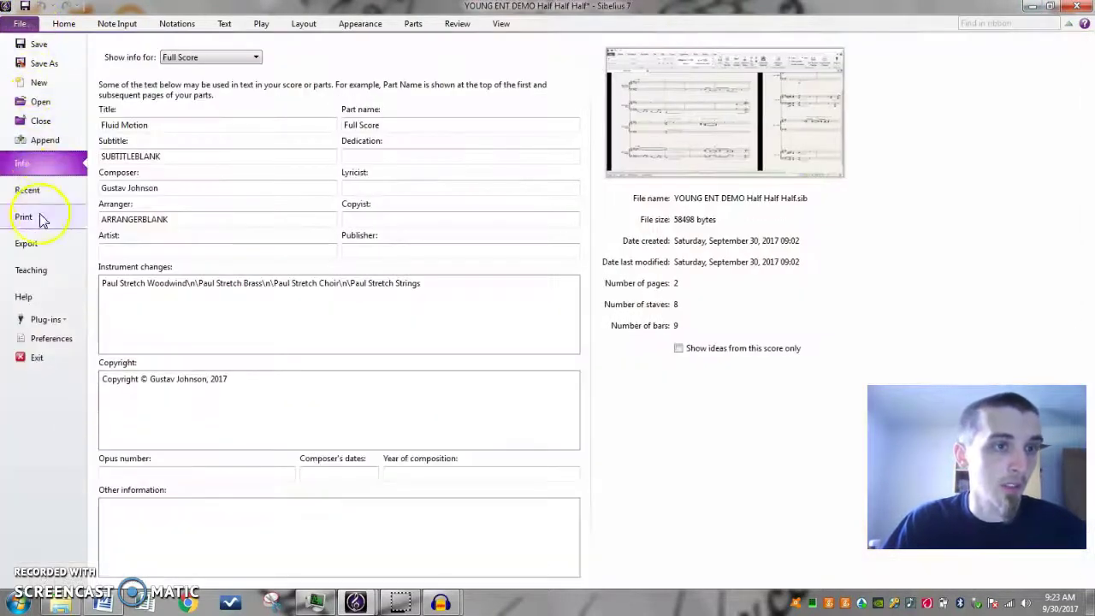
click(34, 245)
drag(496, 294, 444, 294)
key(BackSpace)
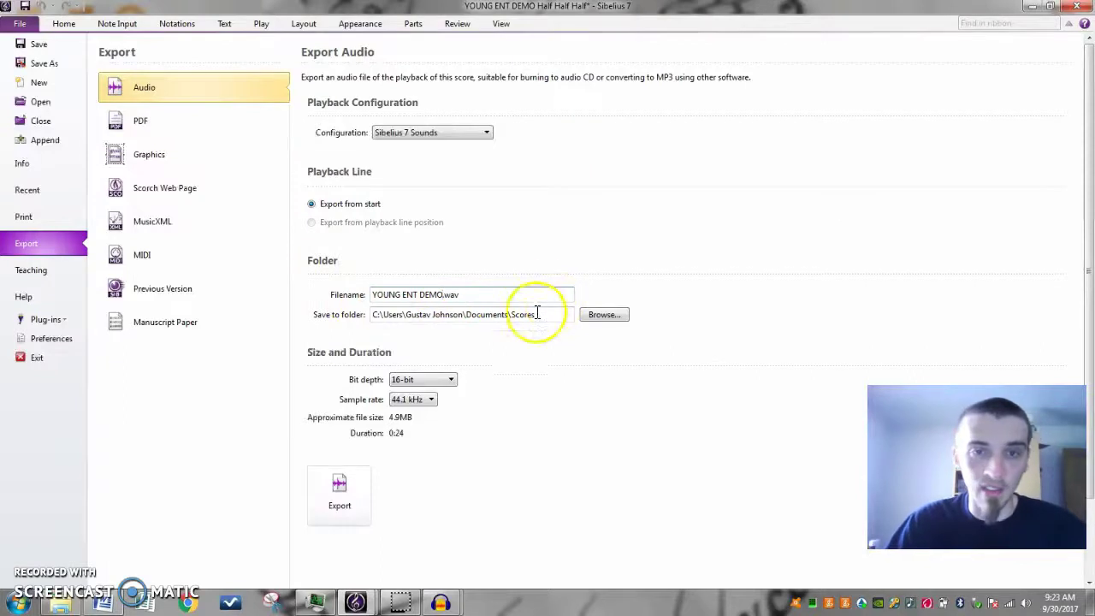
- Set the export destination to the FLUID MOTION WORKSPACE folder on drive G, inside temp sib workplace, personal work, FLUID MOTION
click(618, 317)
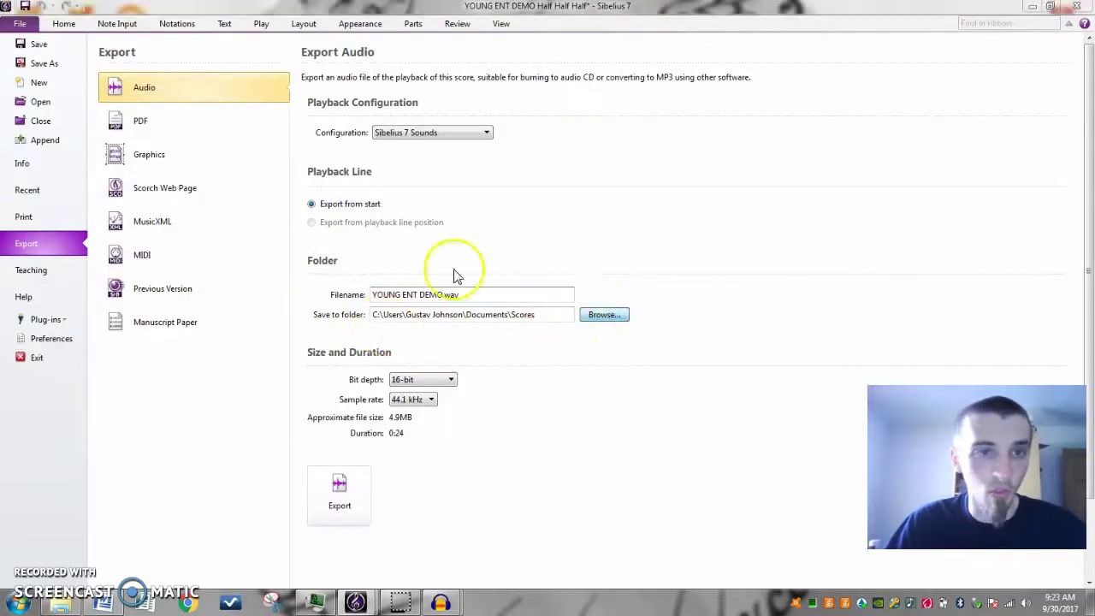
click(75, 96)
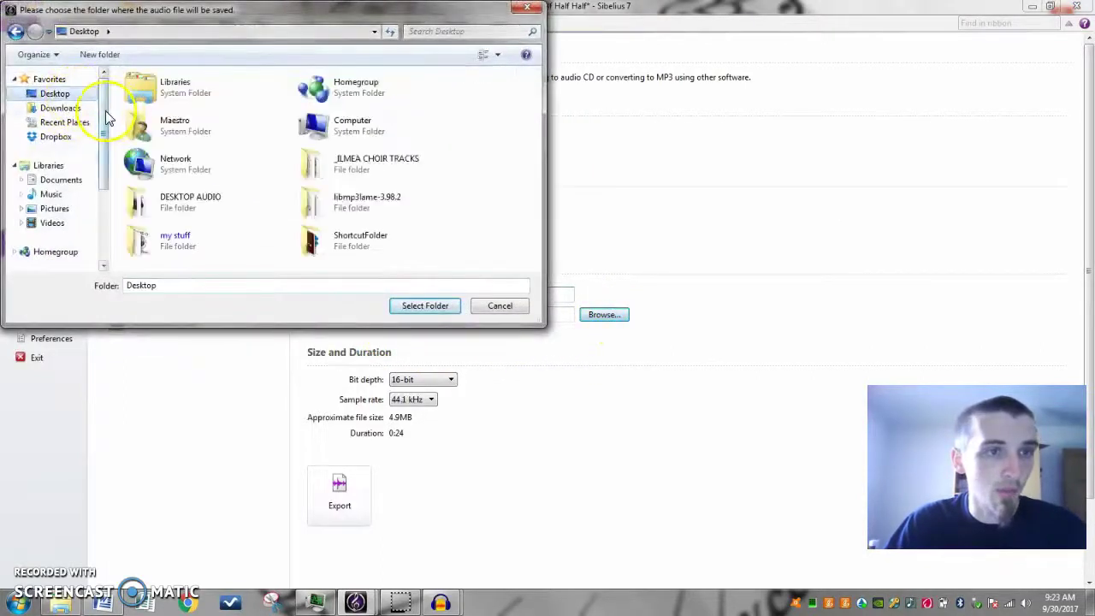
scroll(102, 128, down, 1)
scroll(101, 210, down, 2)
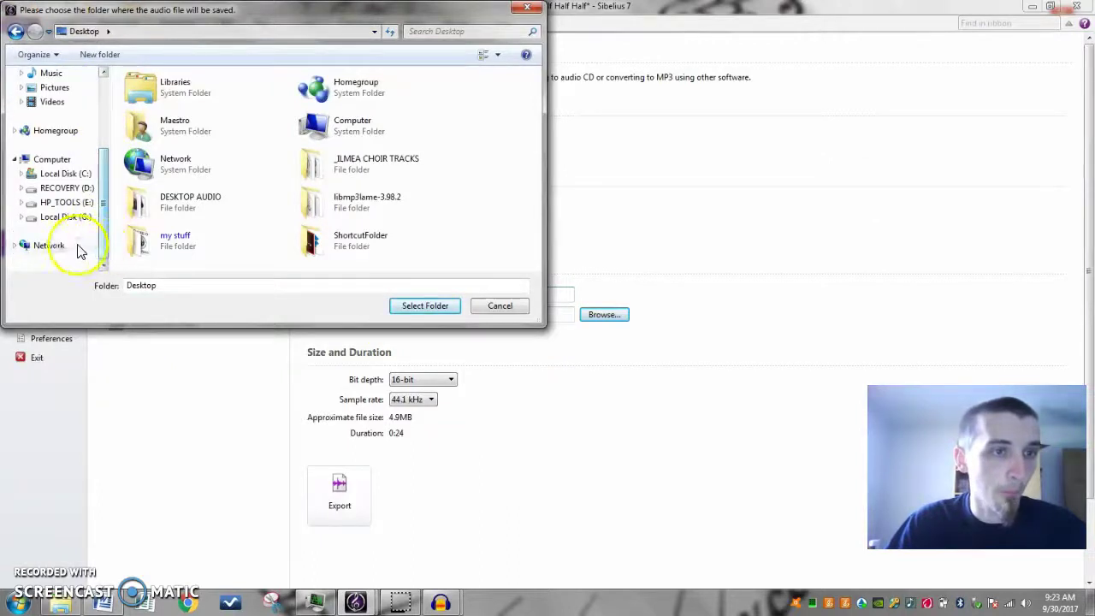
click(70, 216)
double_click(205, 97)
double_click(199, 96)
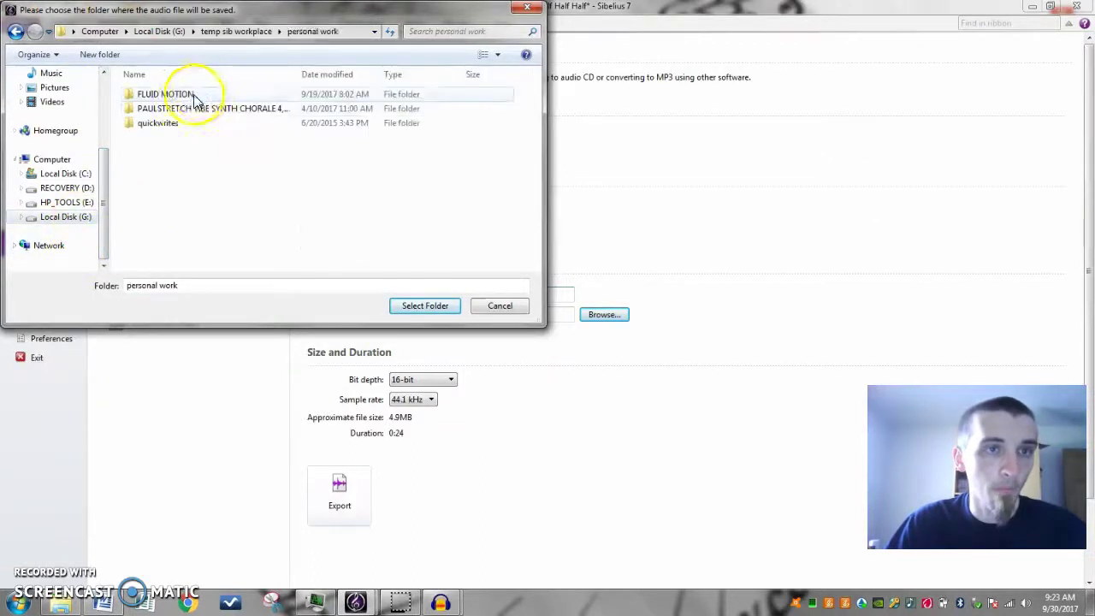
click(187, 96)
double_click(187, 96)
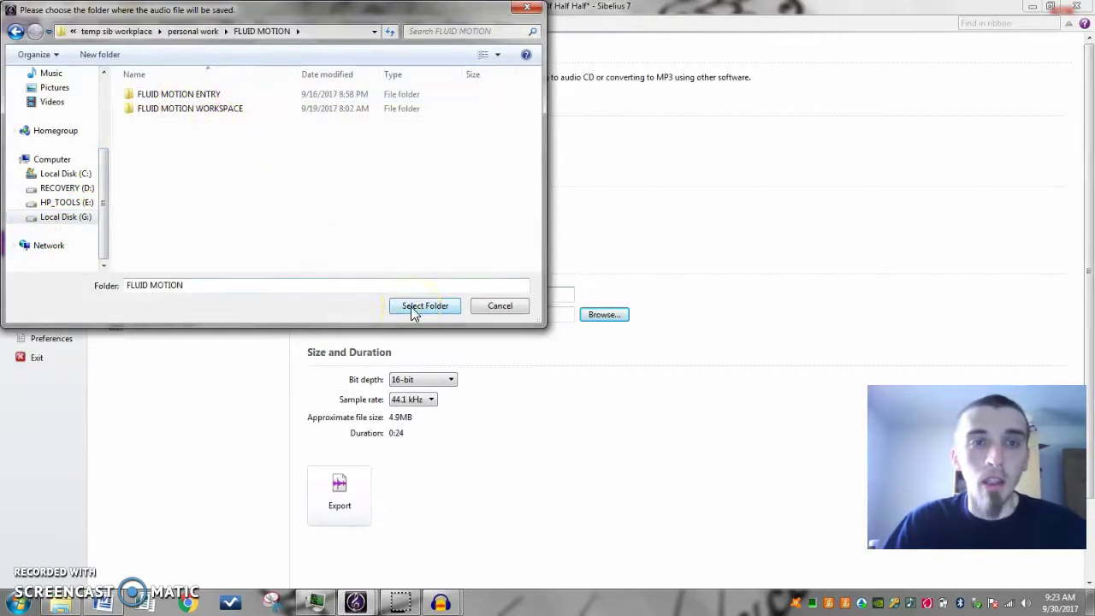
click(229, 94)
double_click(232, 108)
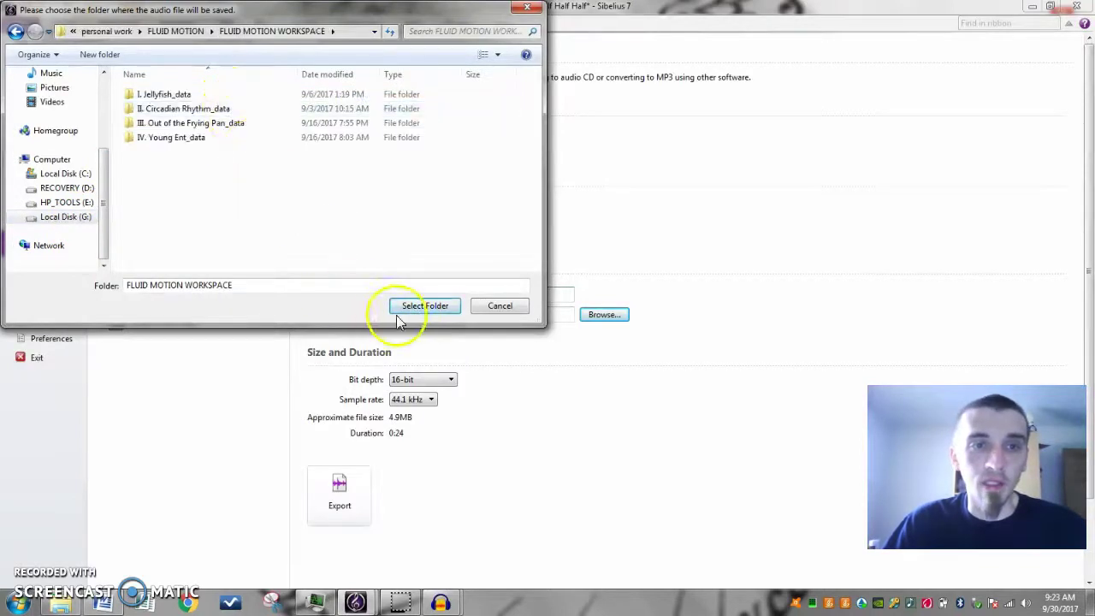
click(426, 308)
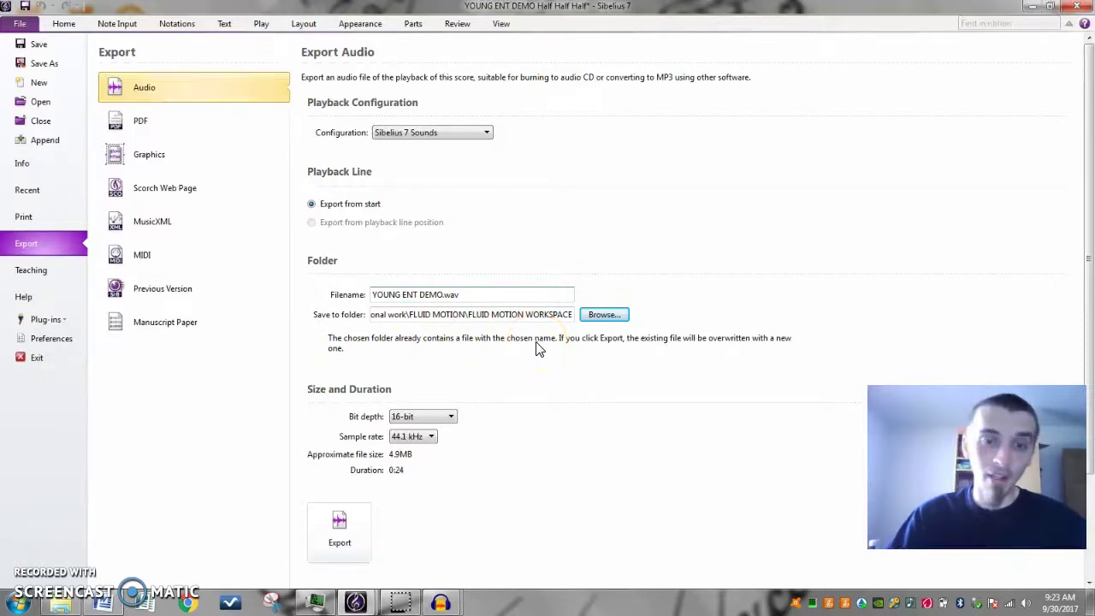
- Set the audio export to 32-bit depth with a 44.1 kHz sample rate
click(440, 417)
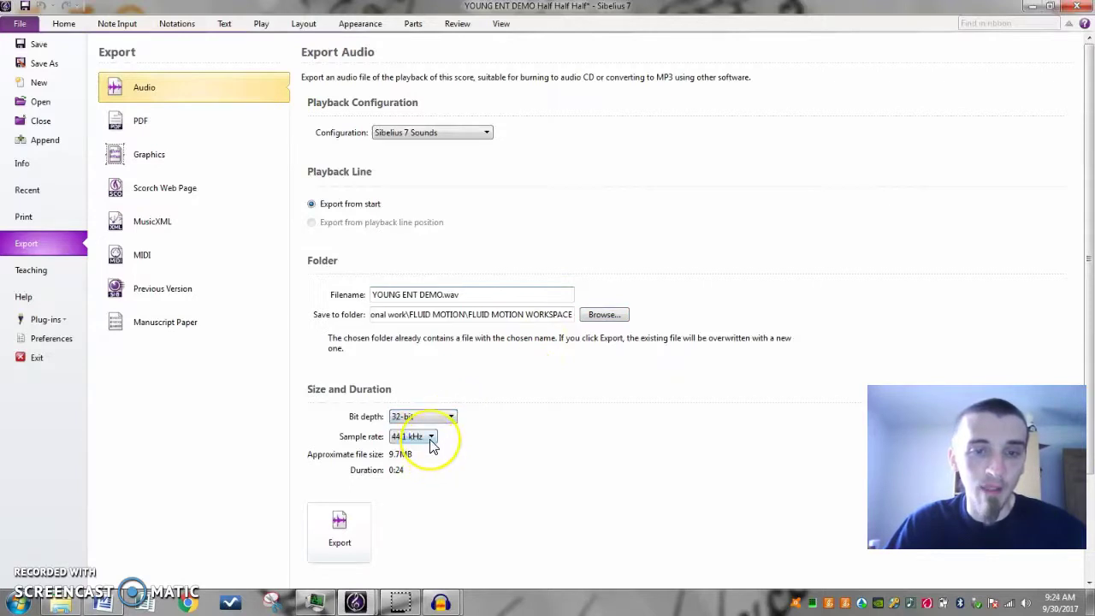
click(432, 441)
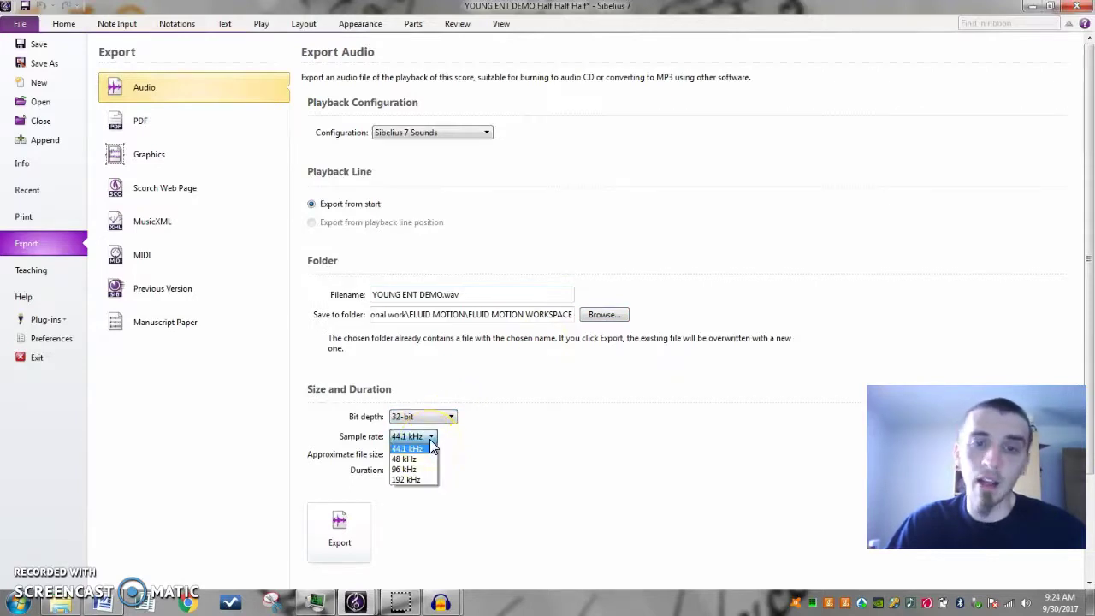
click(432, 445)
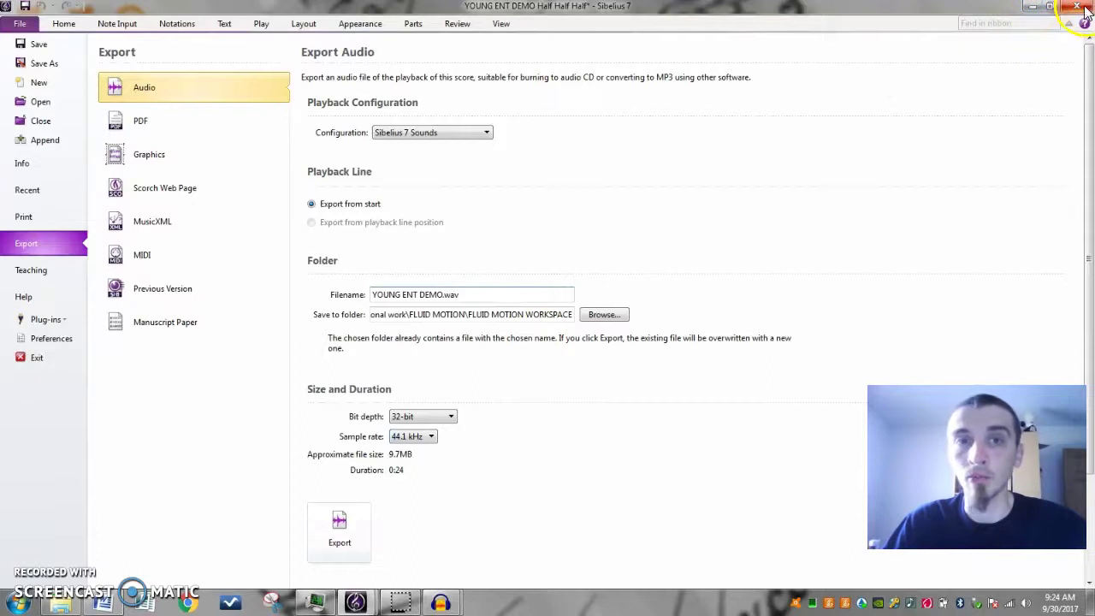
- Minimize the score, switch to the empty Audacity project, and bring up the FLUID MOTION WORKSPACE folder beside it
click(1034, 9)
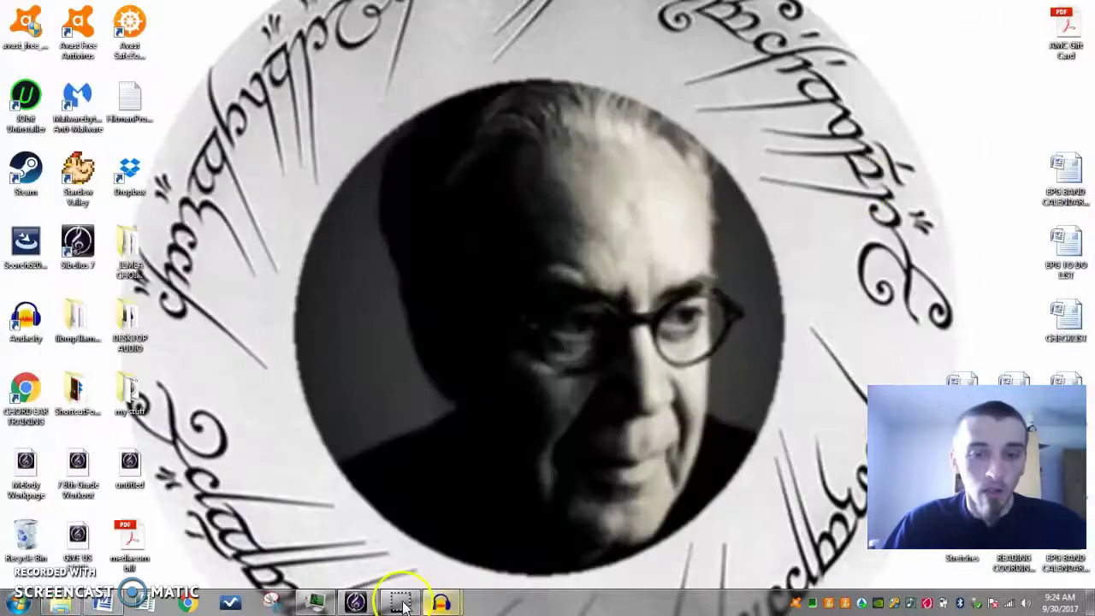
mouse_move(438, 604)
click(470, 536)
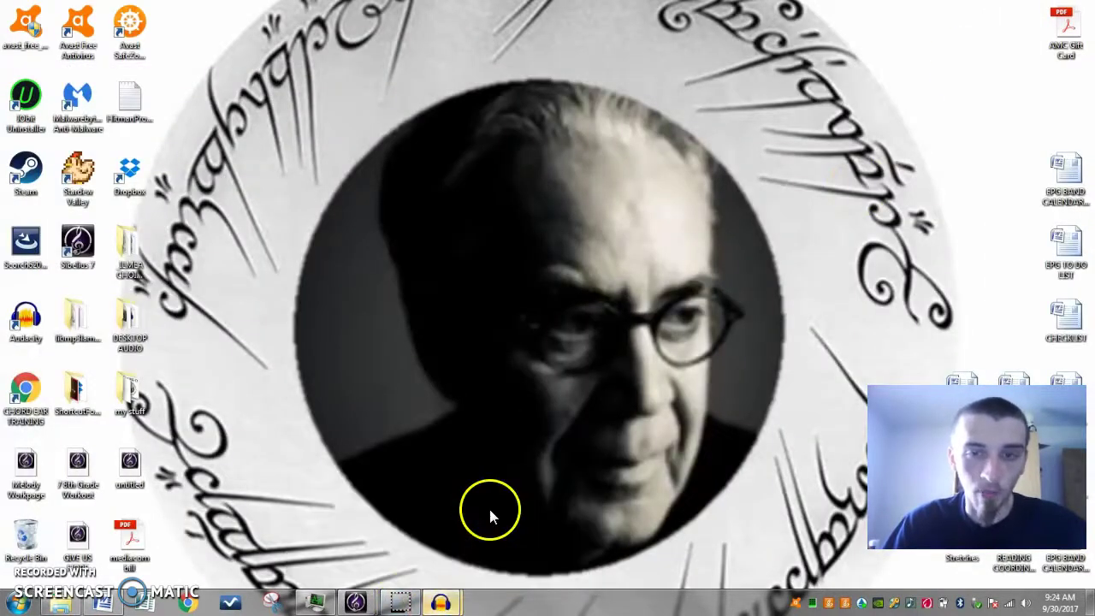
click(76, 601)
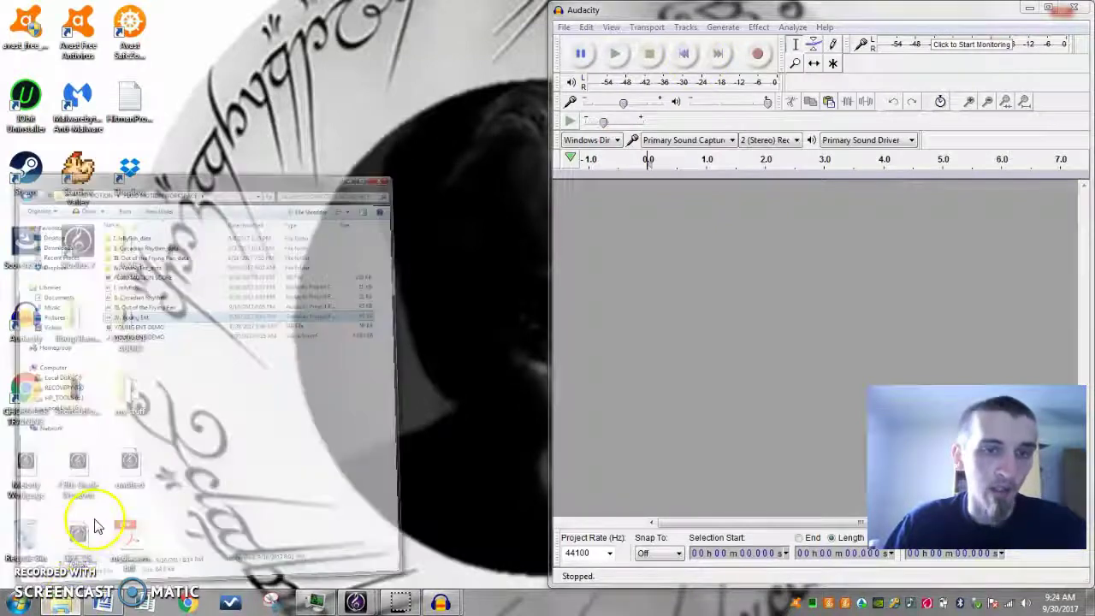
- Import the YOUNG ENT DEMO wave file into the Audacity project, making a copy of the file before editing
click(150, 241)
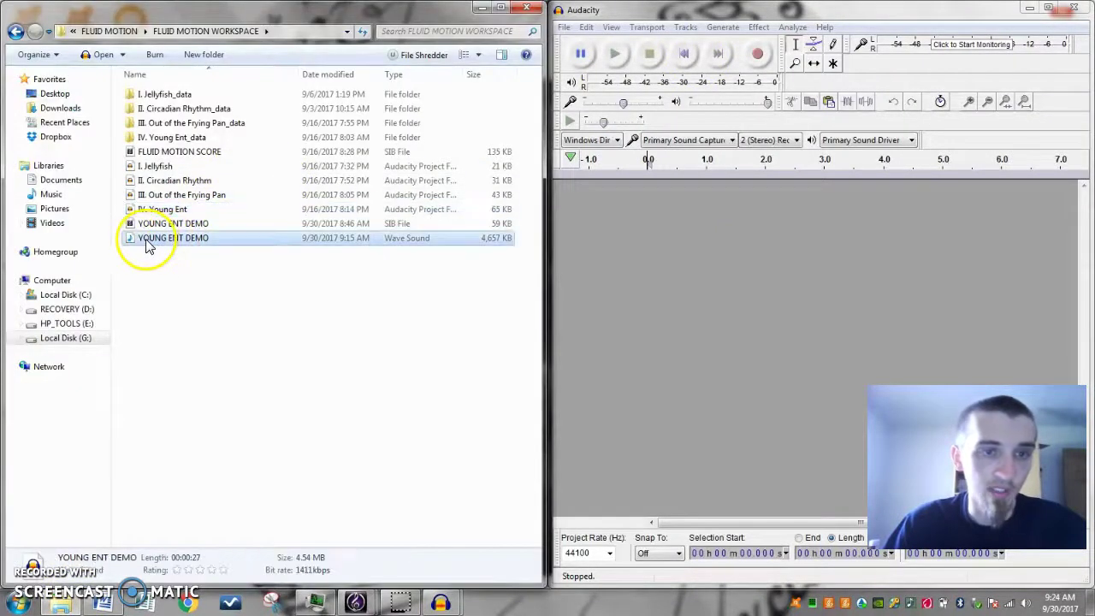
drag(147, 245, 684, 286)
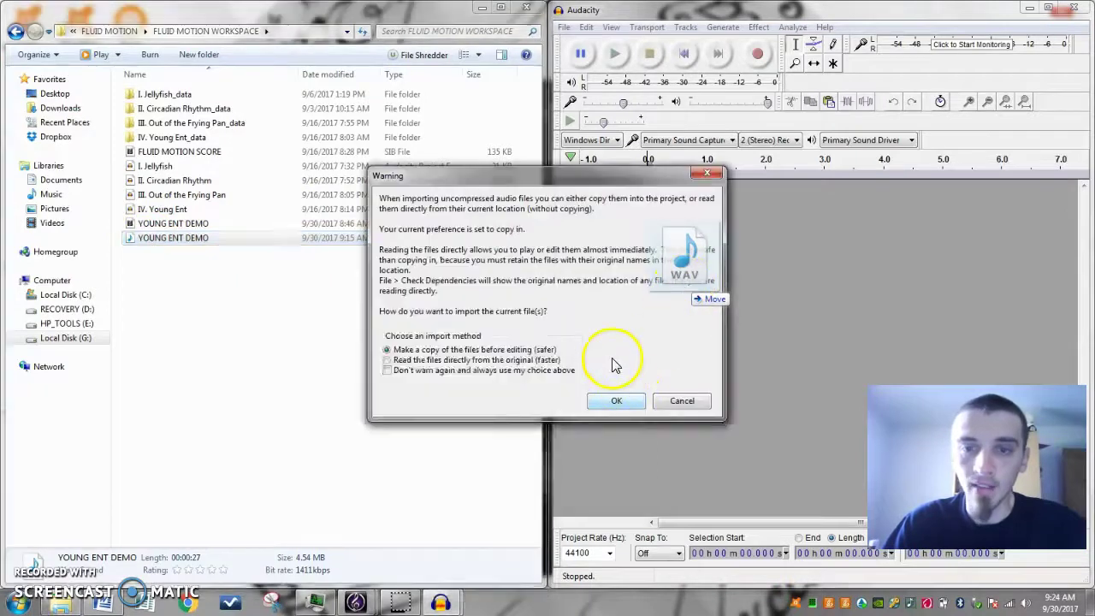
click(594, 400)
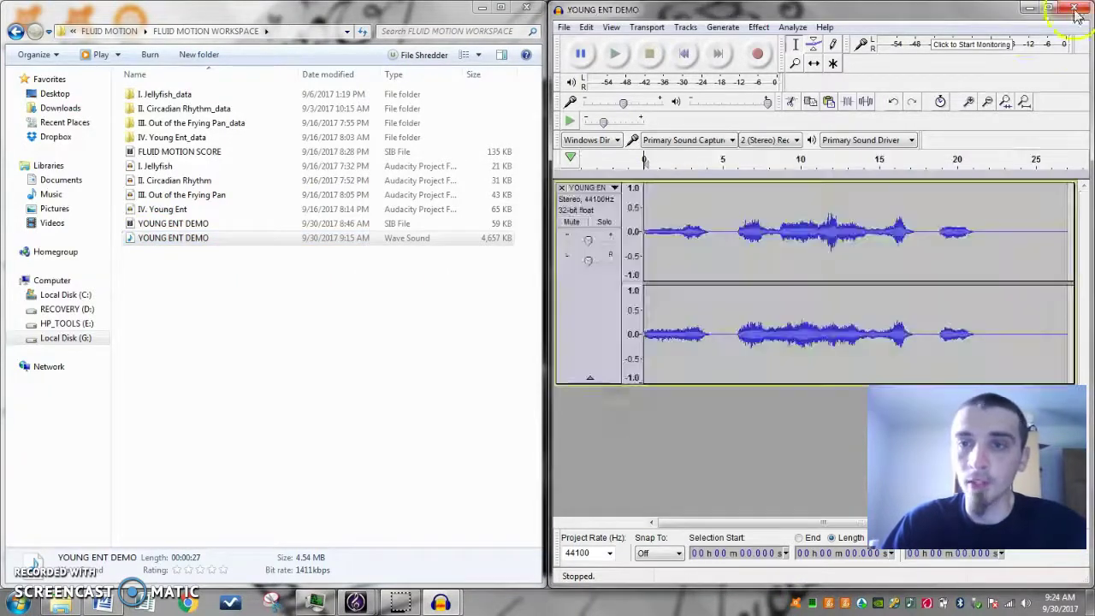
- Play the imported YOUNG ENT DEMO track from the start, check the system volume control, and stop playback
click(581, 289)
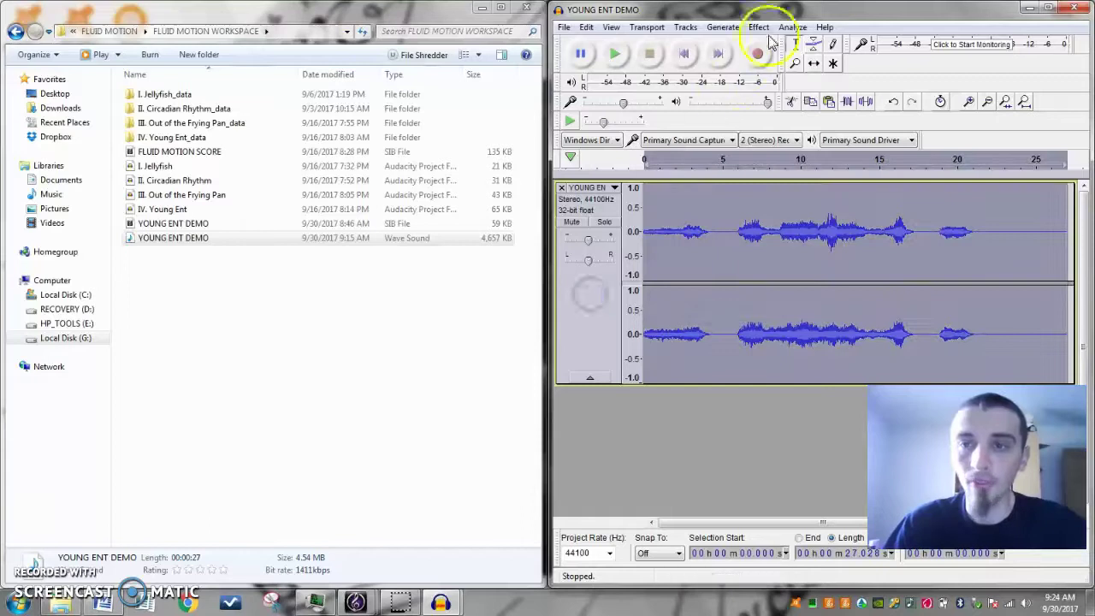
click(683, 56)
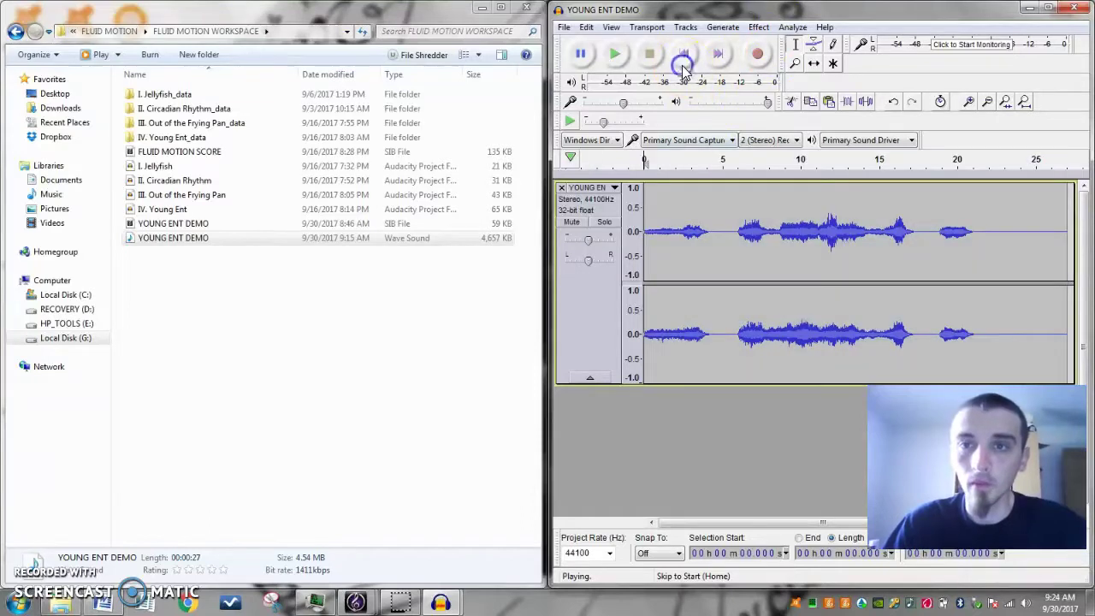
click(1027, 604)
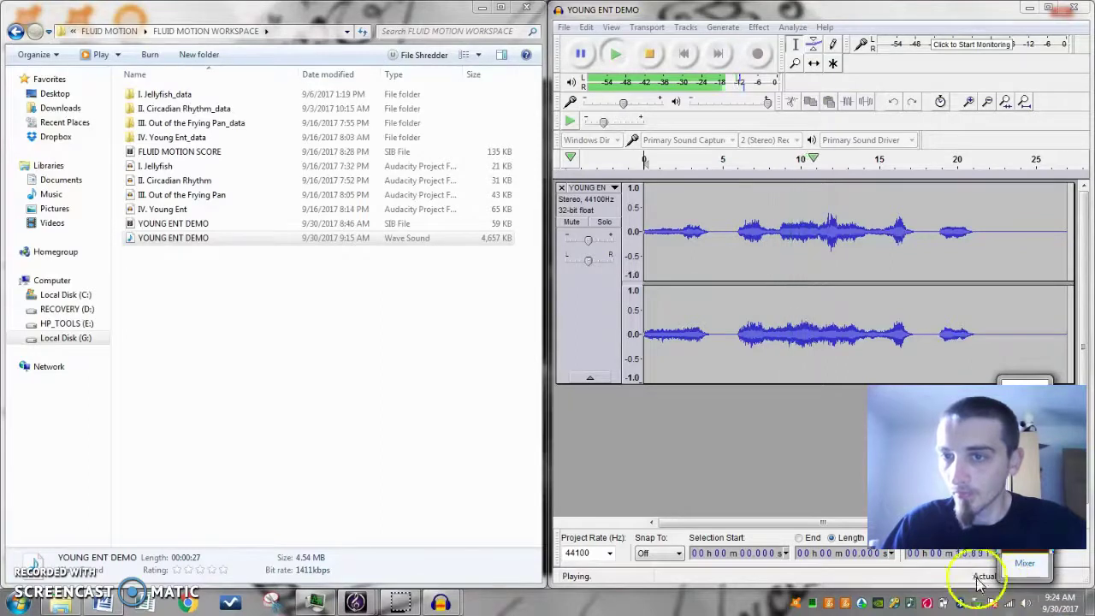
click(781, 448)
key(space)
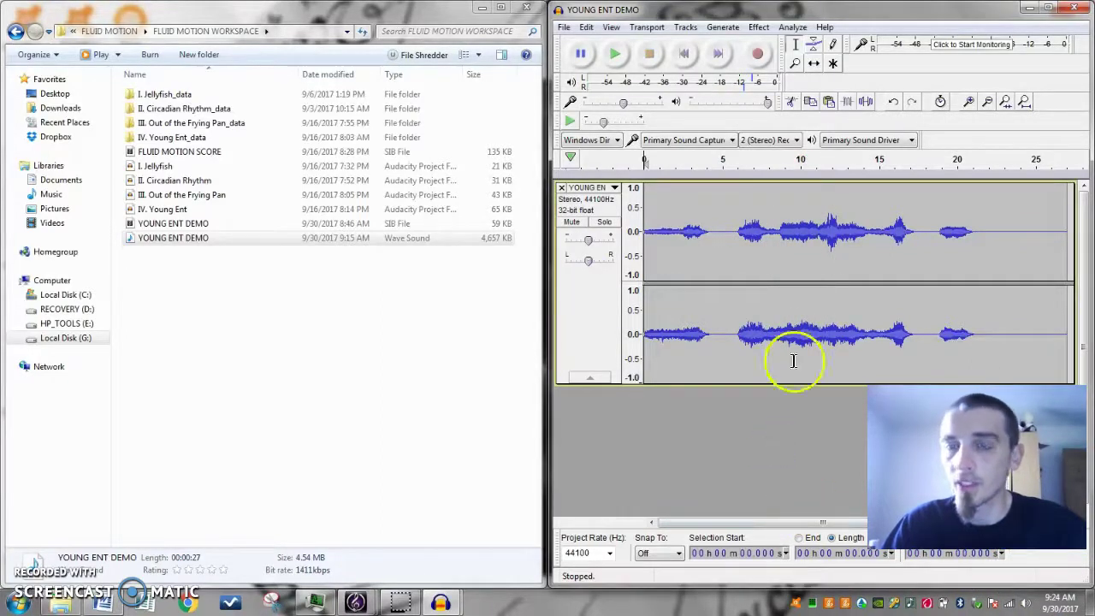
- Select the entire YOUNG ENT DEMO track and boost its volume with the Amplify effect
click(585, 319)
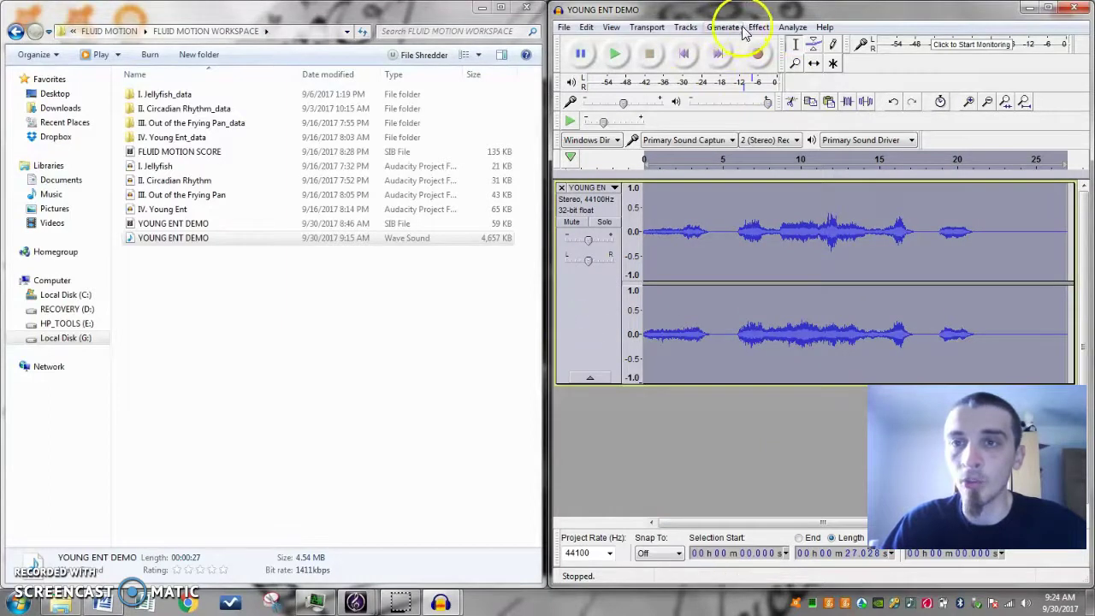
click(758, 27)
click(836, 67)
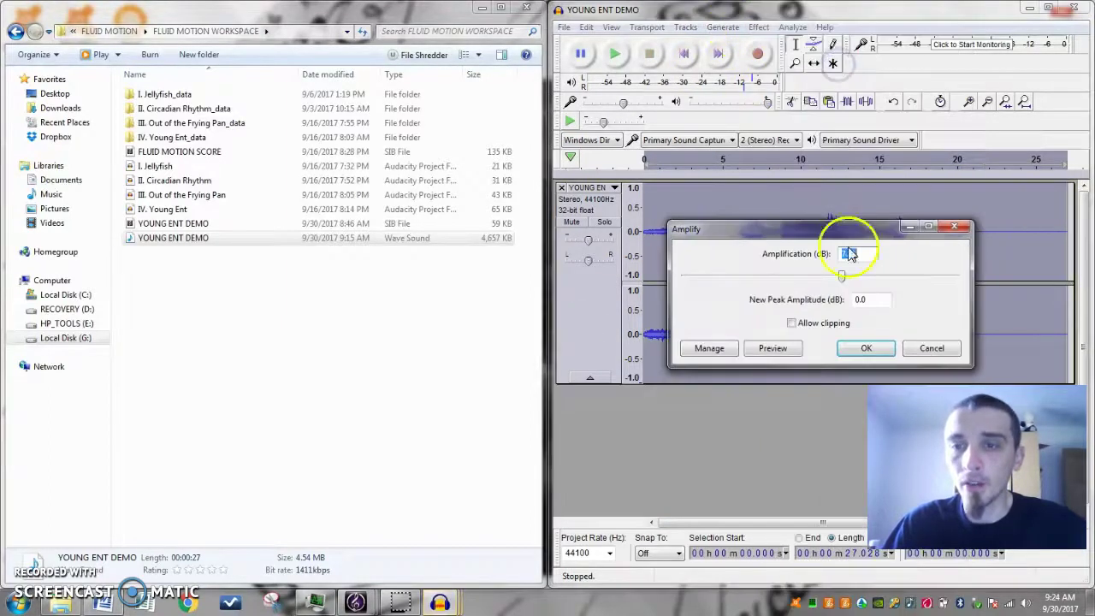
click(866, 347)
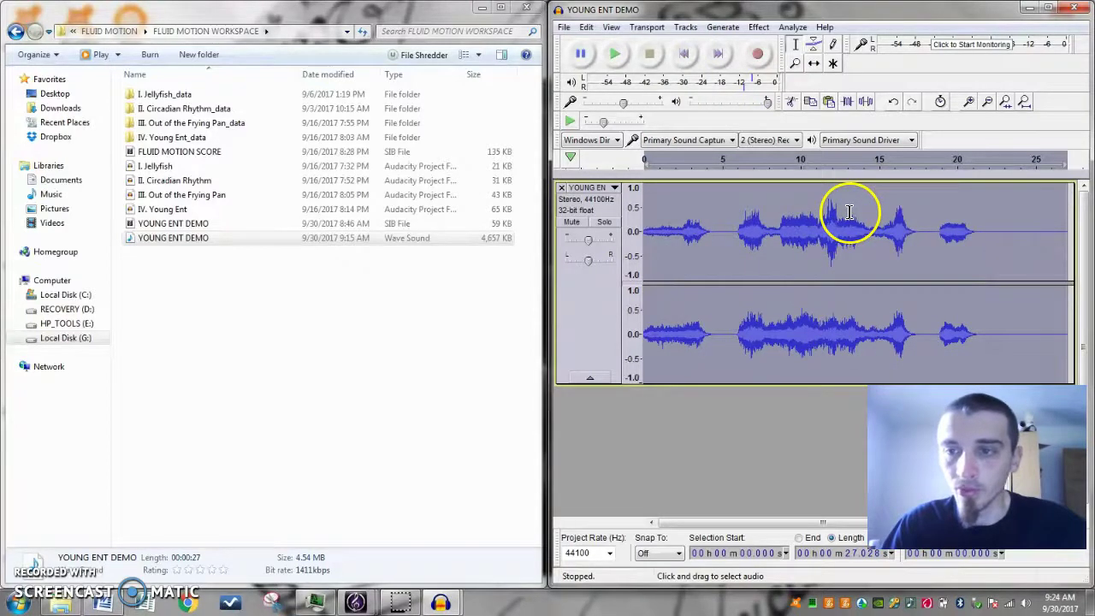
click(792, 26)
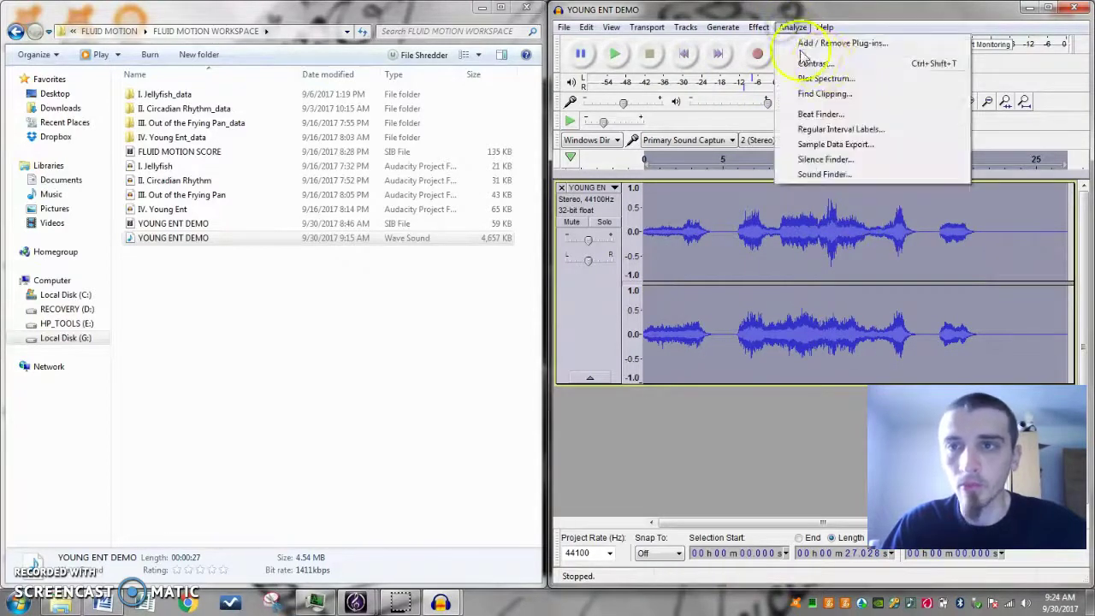
click(777, 44)
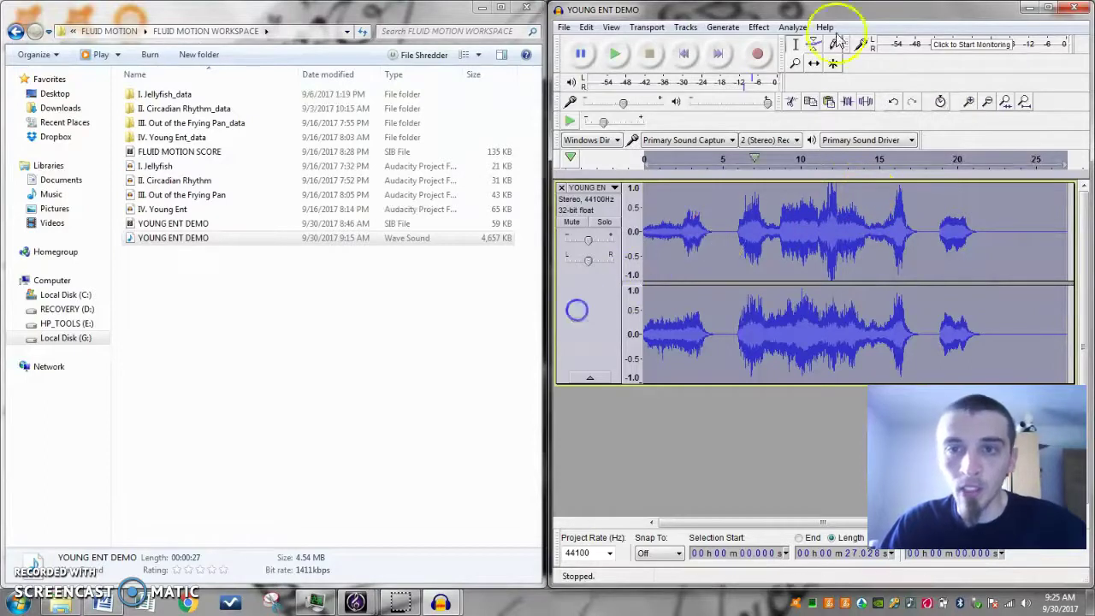
- Return to the start of the track and generate 5 seconds of silence there
click(687, 50)
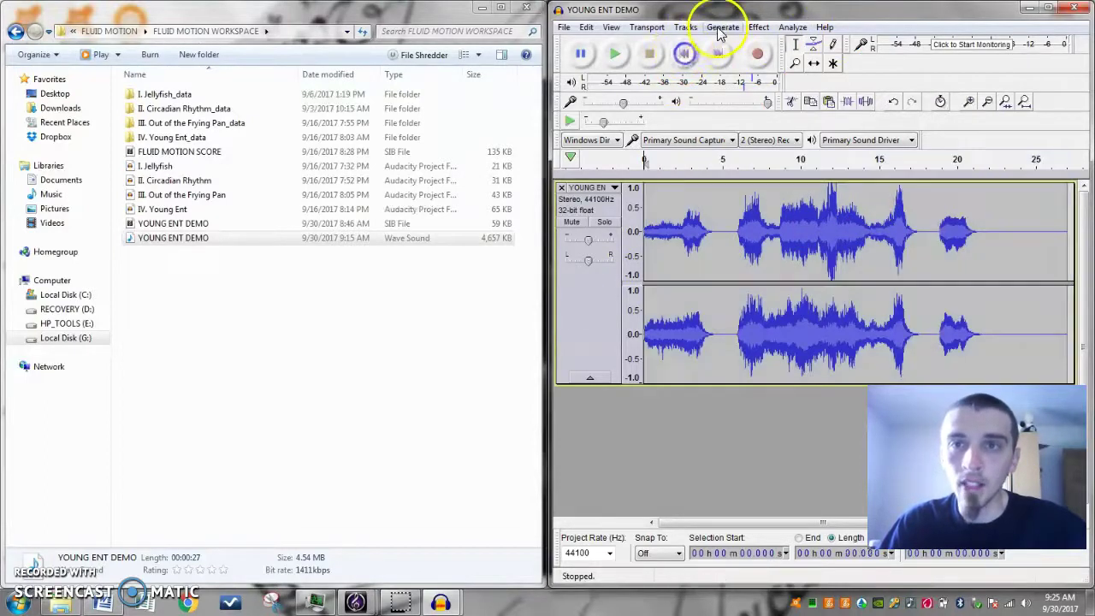
click(720, 28)
click(732, 111)
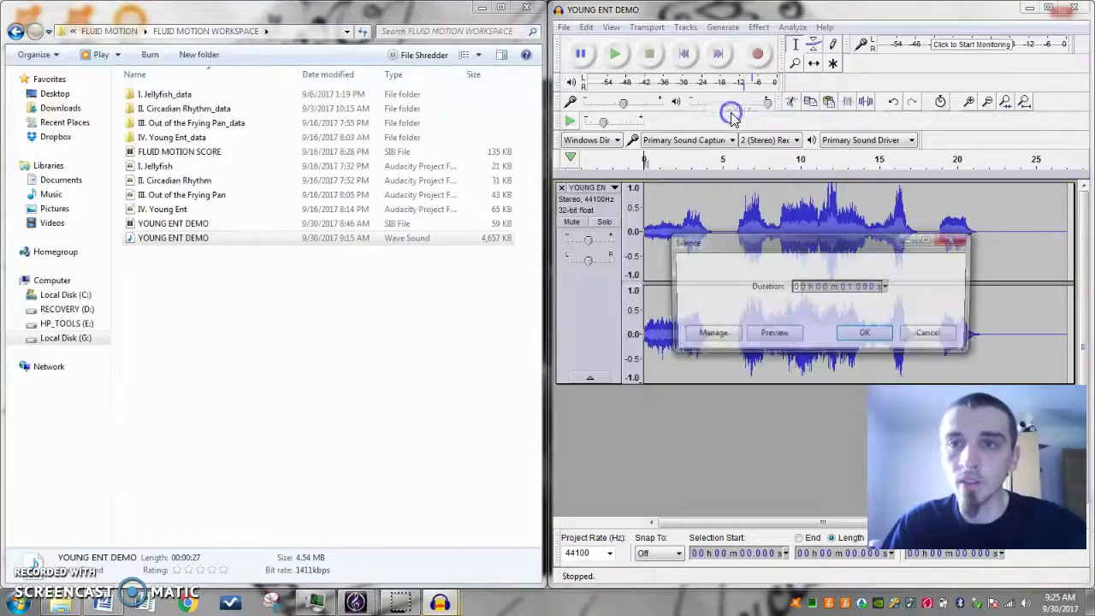
click(851, 295)
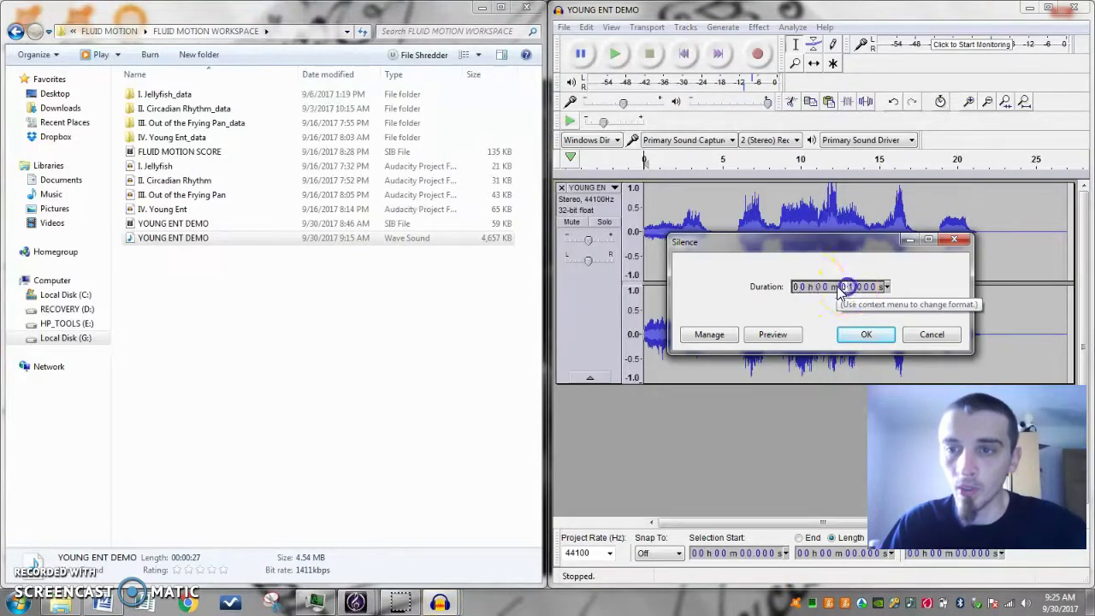
click(869, 333)
- Apply Paulstretch to the whole track, including the leading silence, with a stretch factor of 8.0
click(586, 321)
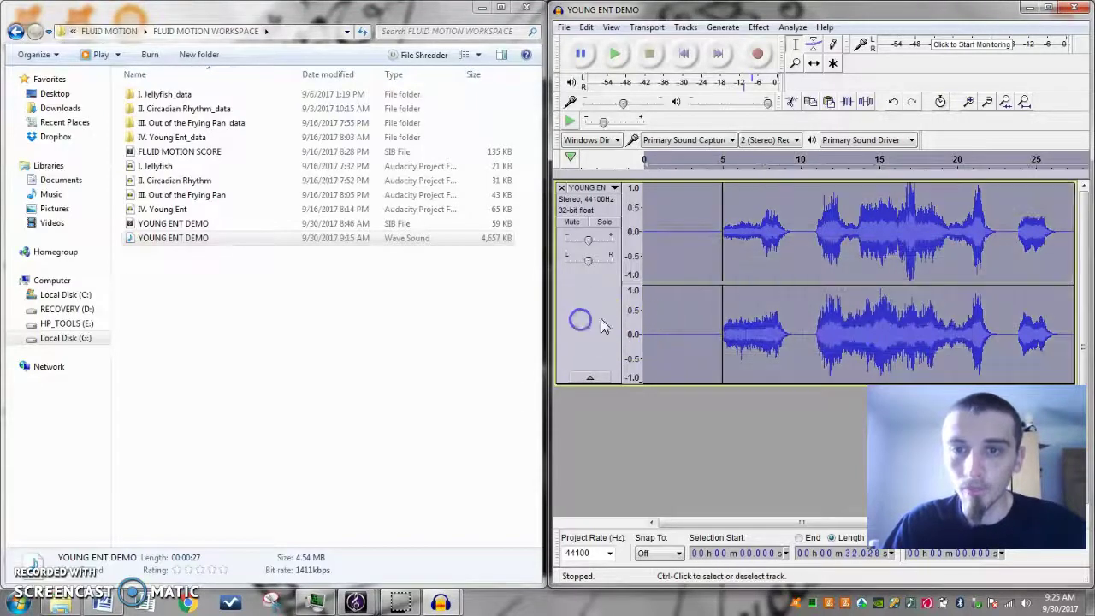
click(758, 28)
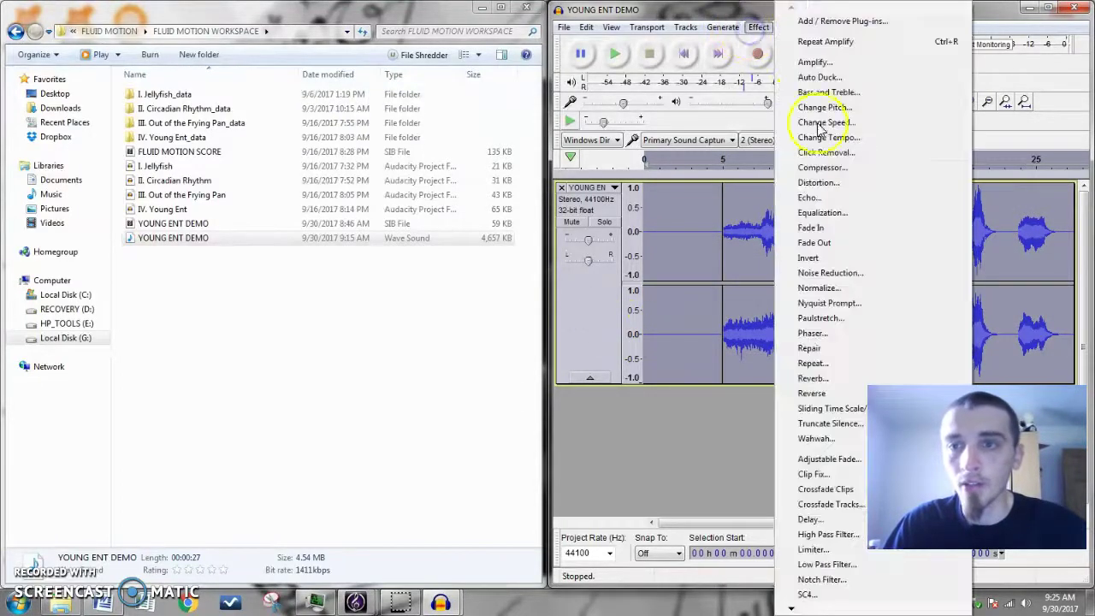
click(818, 318)
click(866, 264)
double_click(868, 264)
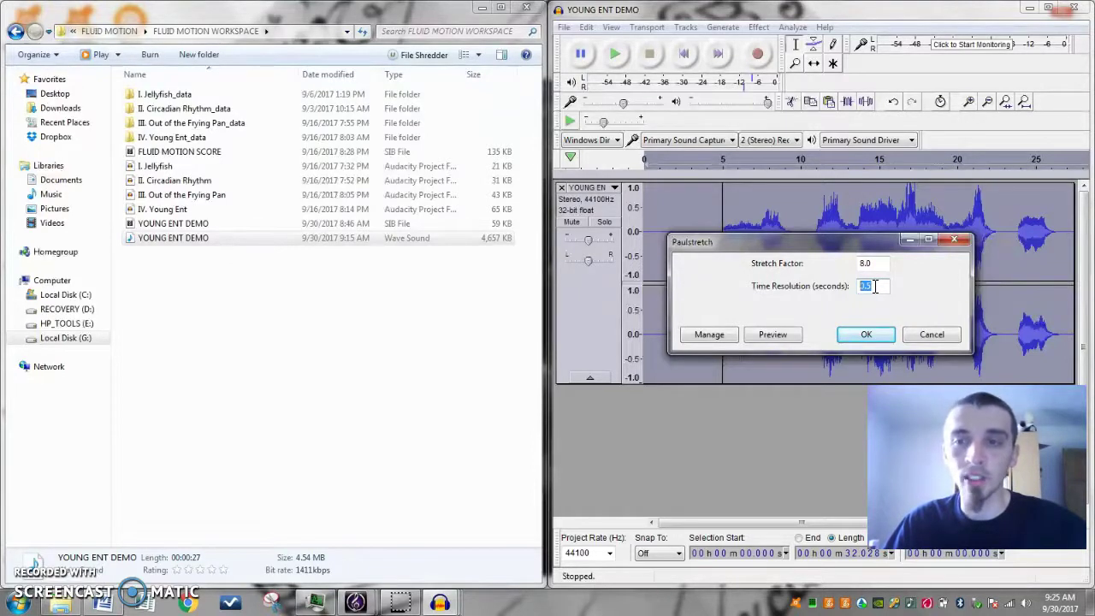
click(866, 335)
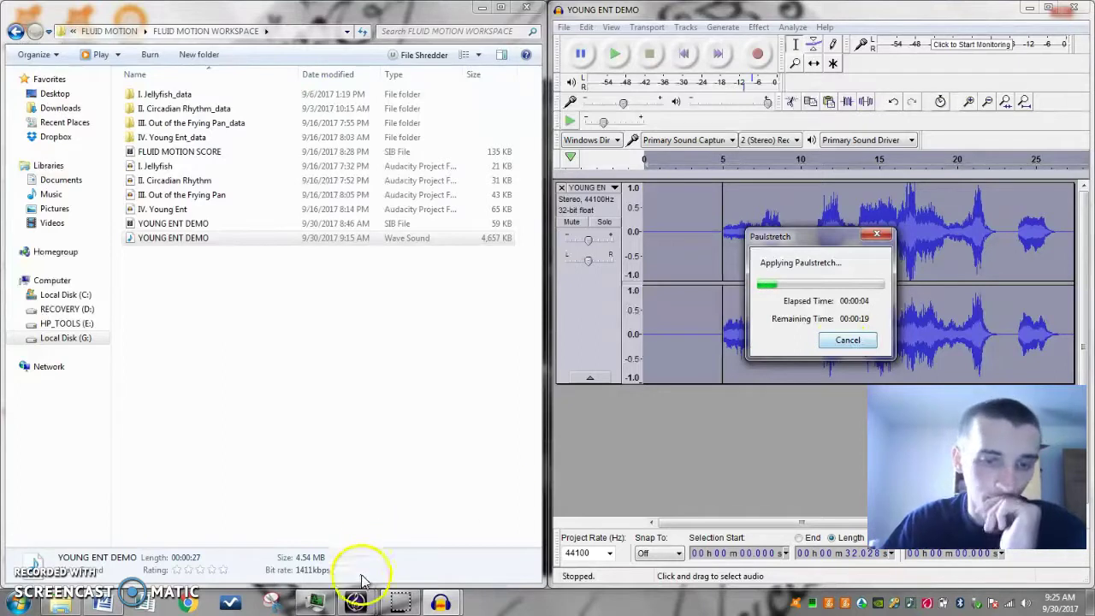
- Switch to the YOUNG ENT DEMO Half Half Half score in Sibelius, leave its export page, view the condensed staves, and minimize the score
mouse_move(355, 603)
click(408, 539)
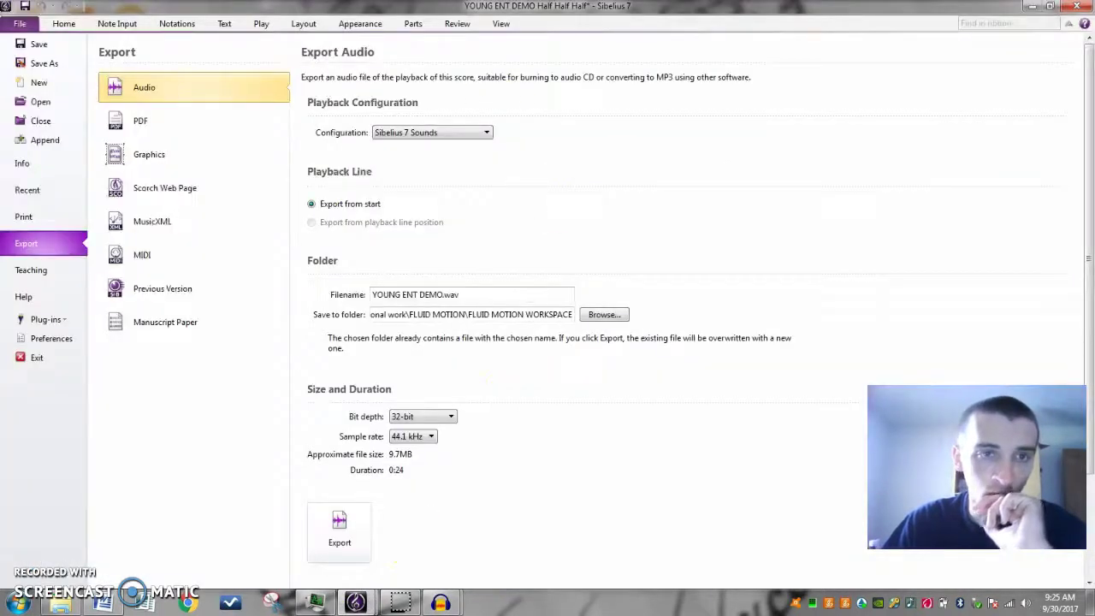
click(55, 22)
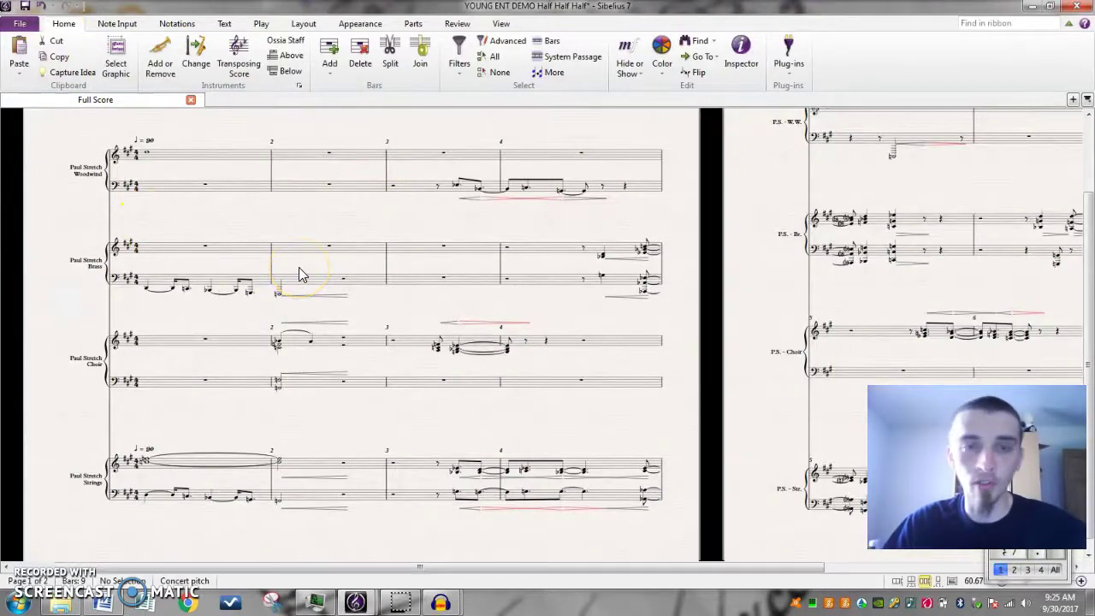
click(1037, 9)
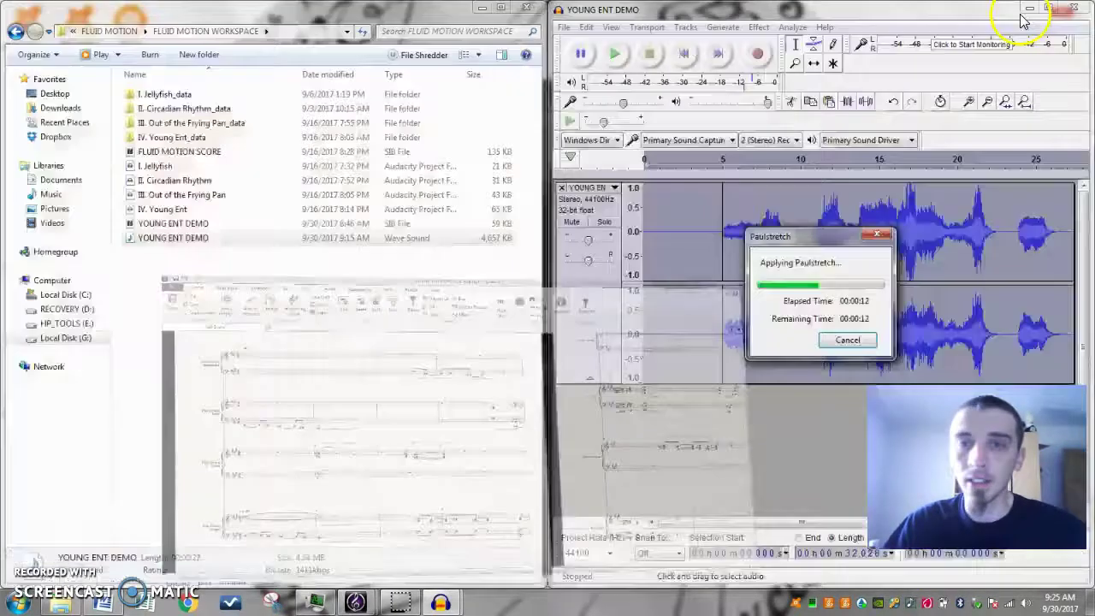
- Switch to the full YOUNG ENT DEMO score, examine the original Paul Stretch parts up to about bar 27, and minimize the score
mouse_move(355, 582)
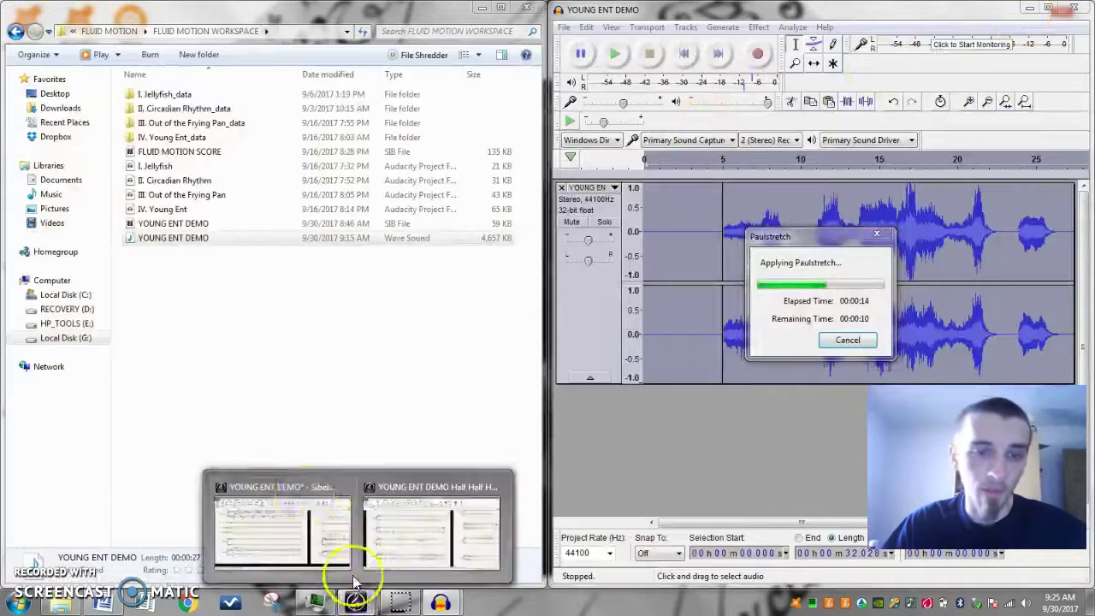
click(289, 483)
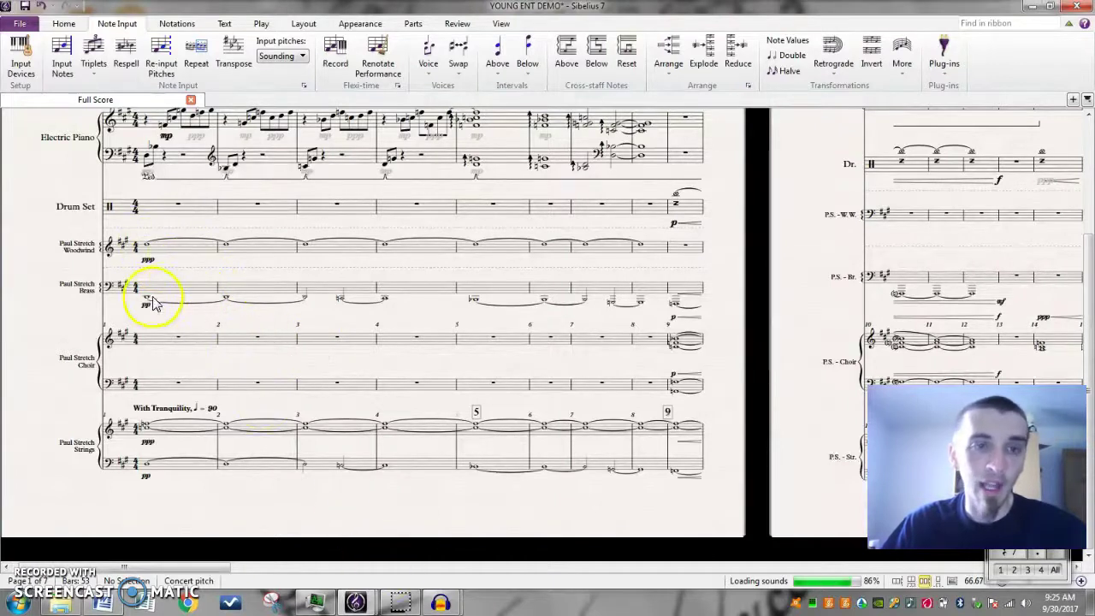
scroll(154, 301, up, 2)
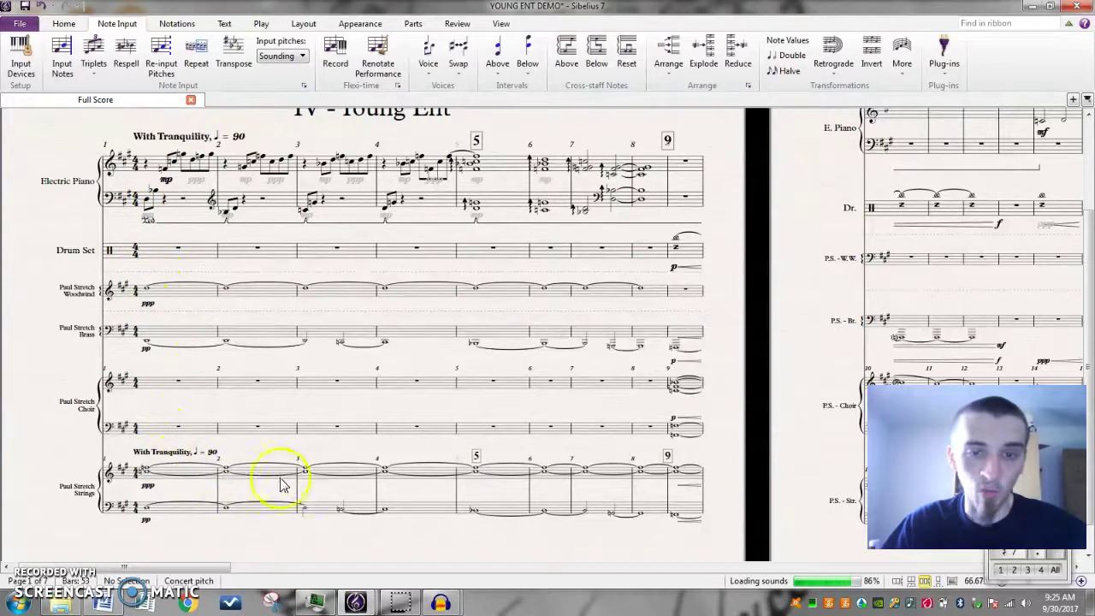
drag(681, 374, 97, 323)
drag(856, 274, 240, 350)
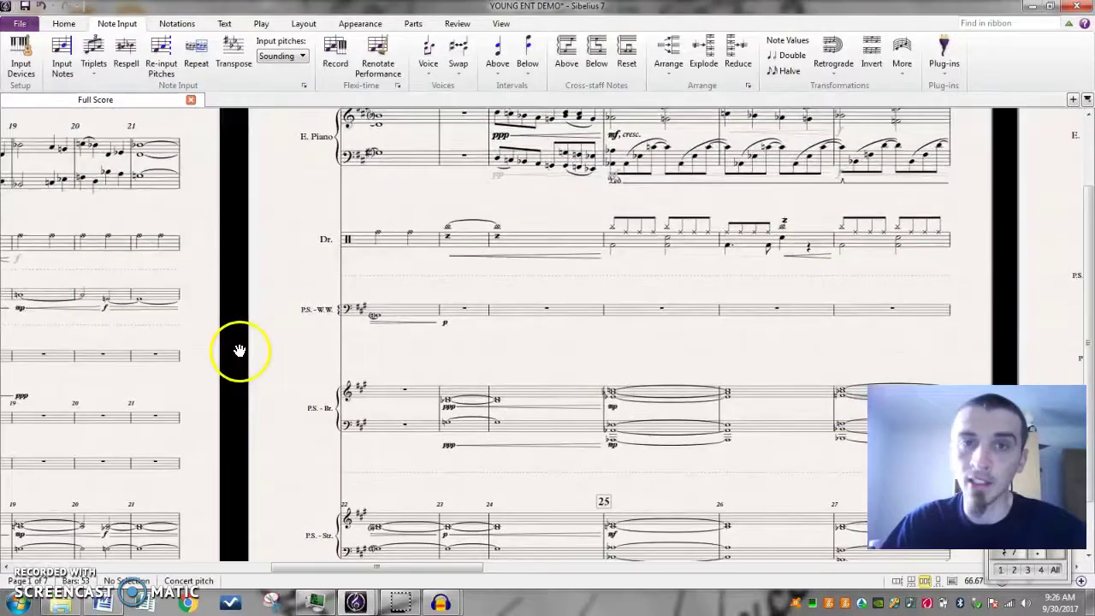
click(1032, 10)
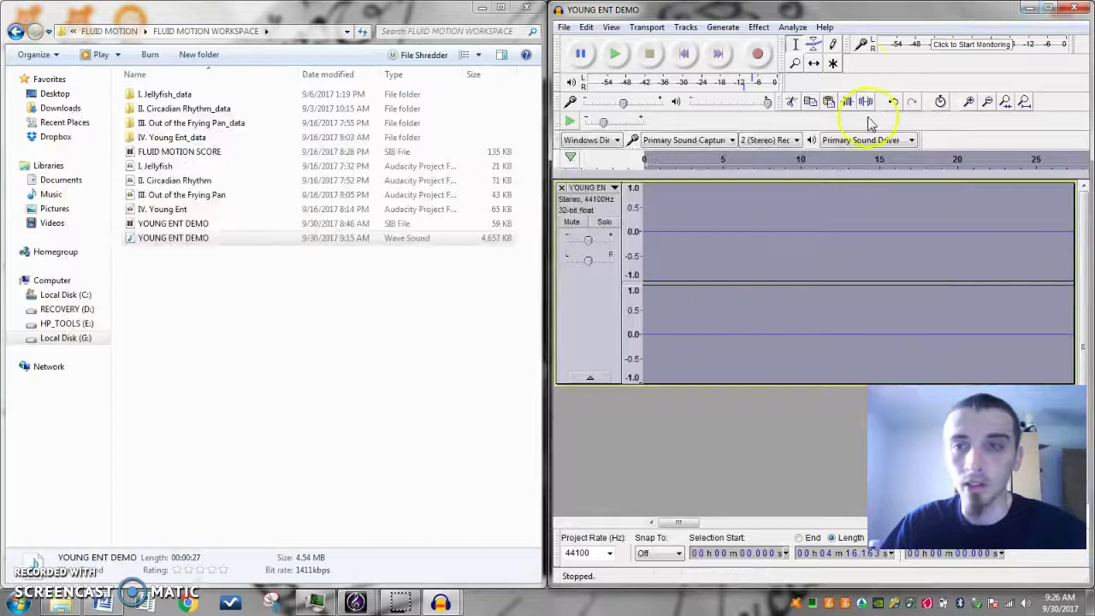
- Maximize the Audacity project and delete about 37 seconds of stretched silence from the start of the track
double_click(888, 15)
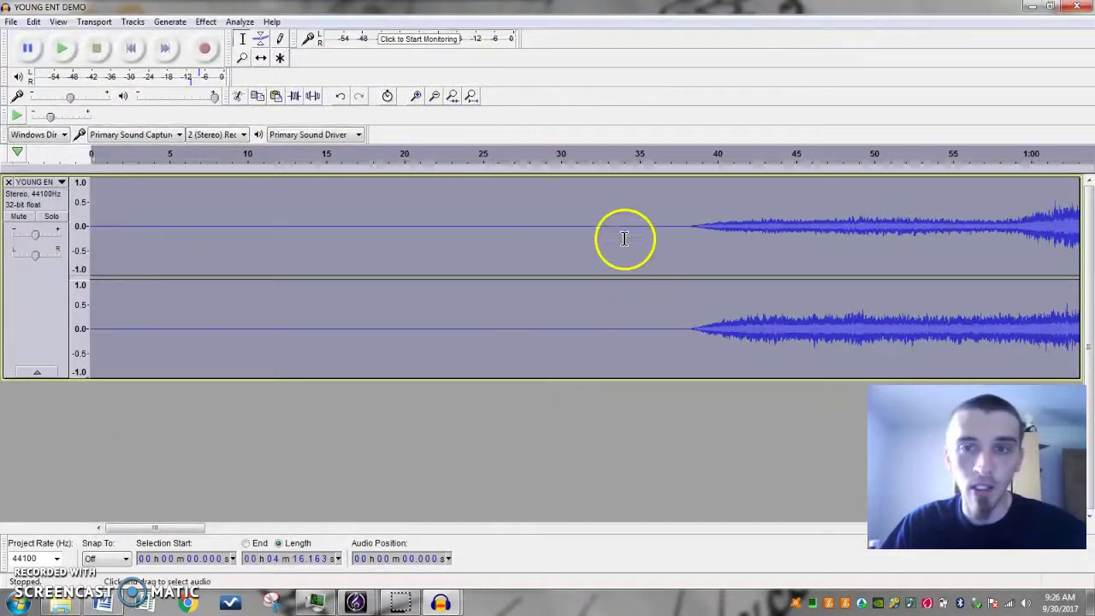
drag(673, 227, 74, 222)
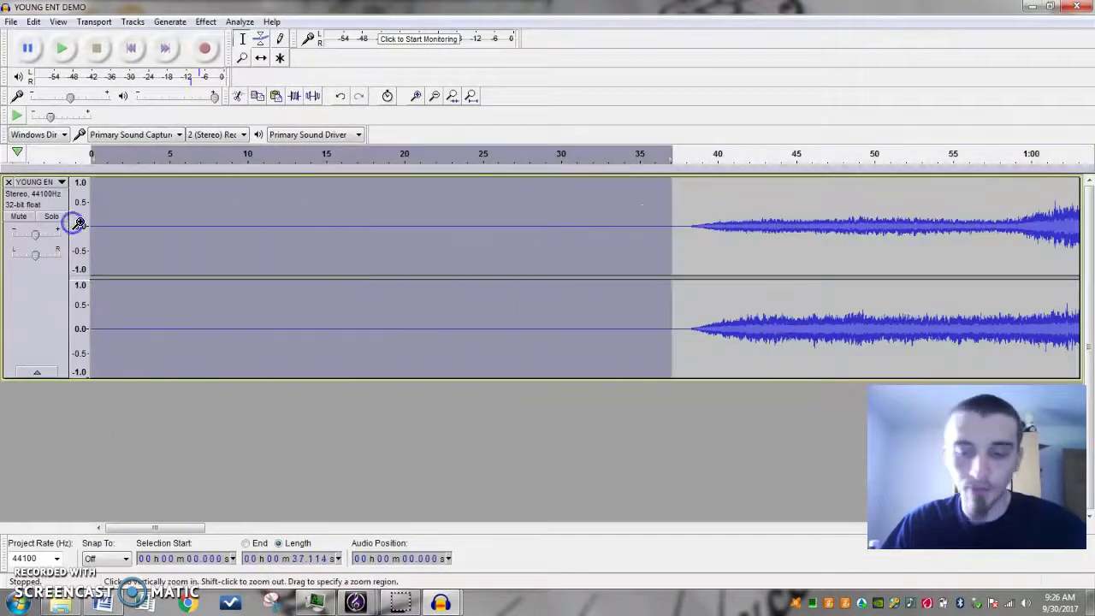
key(Delete)
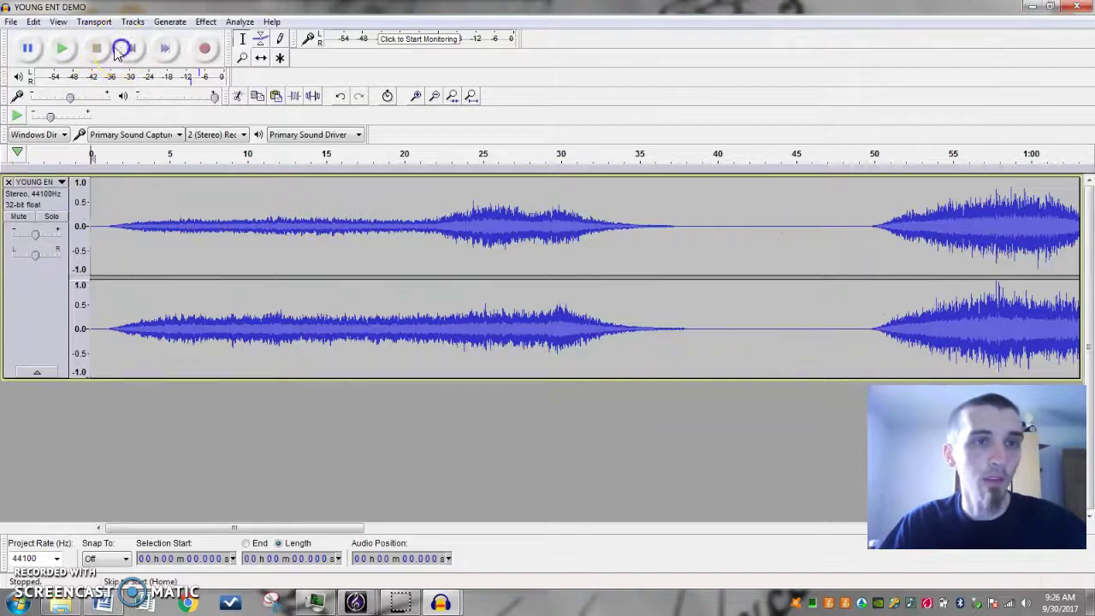
- Play the stretched track, then apply Bass and Treble to all of it with bass 5.0 dB, treble -5.0 dB and volume 2.8 dB
click(64, 49)
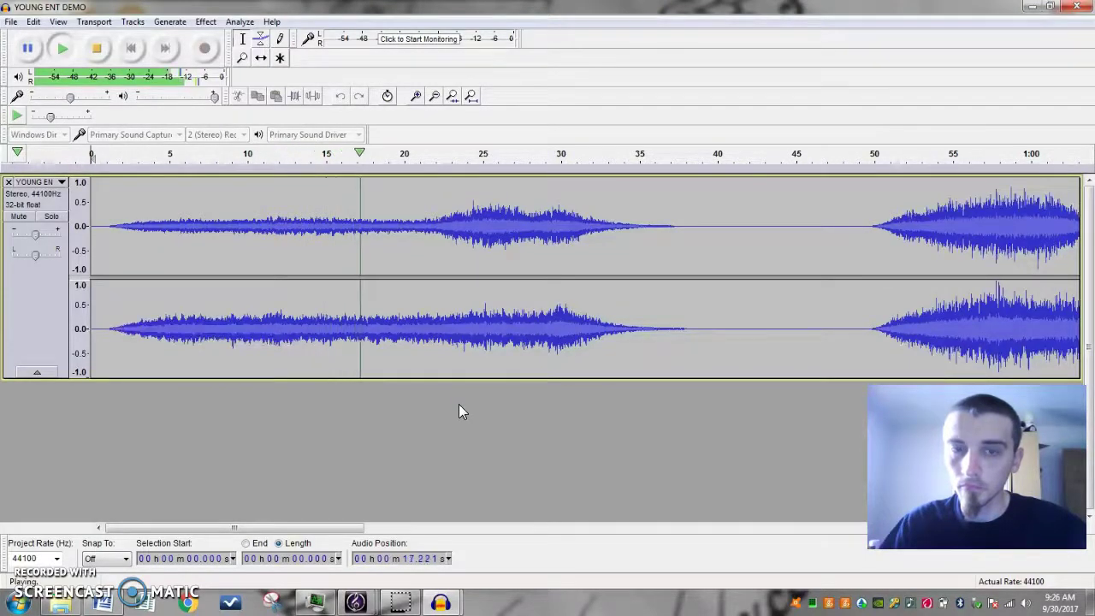
click(39, 308)
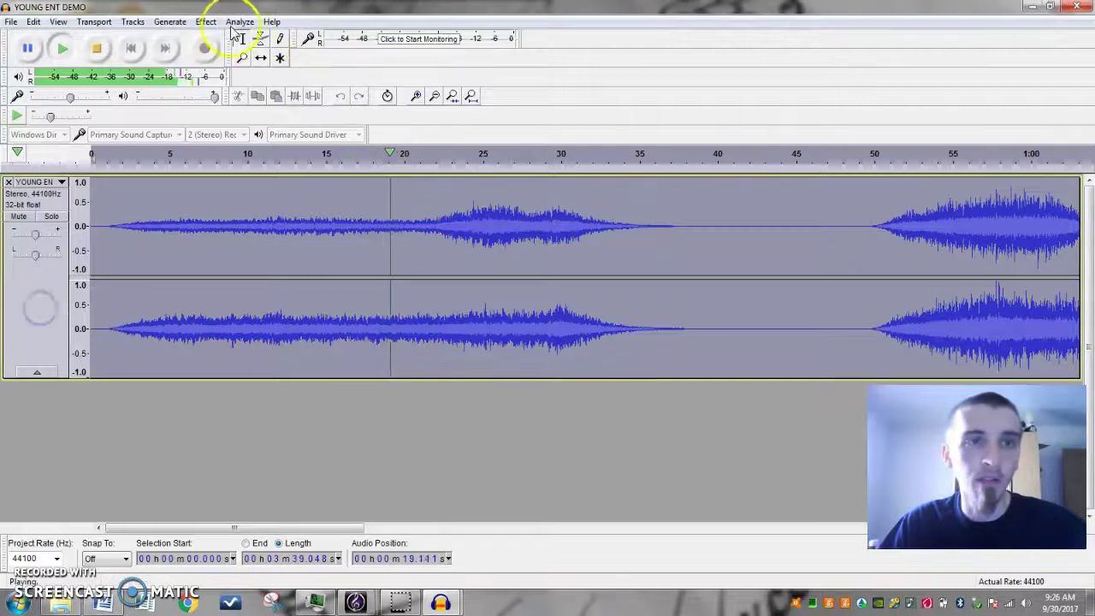
click(205, 21)
click(274, 91)
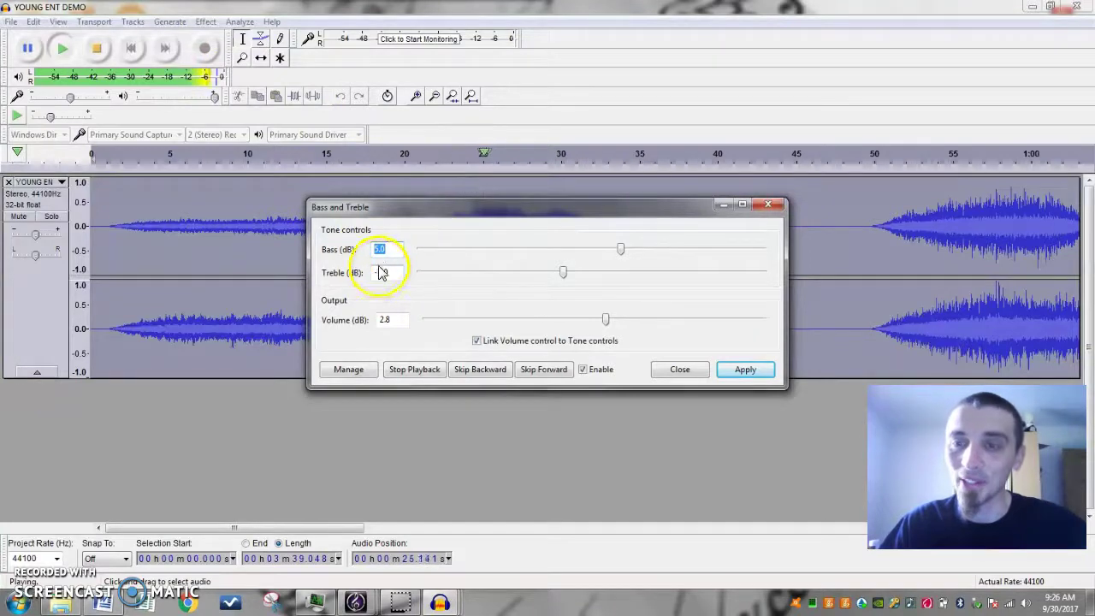
click(753, 368)
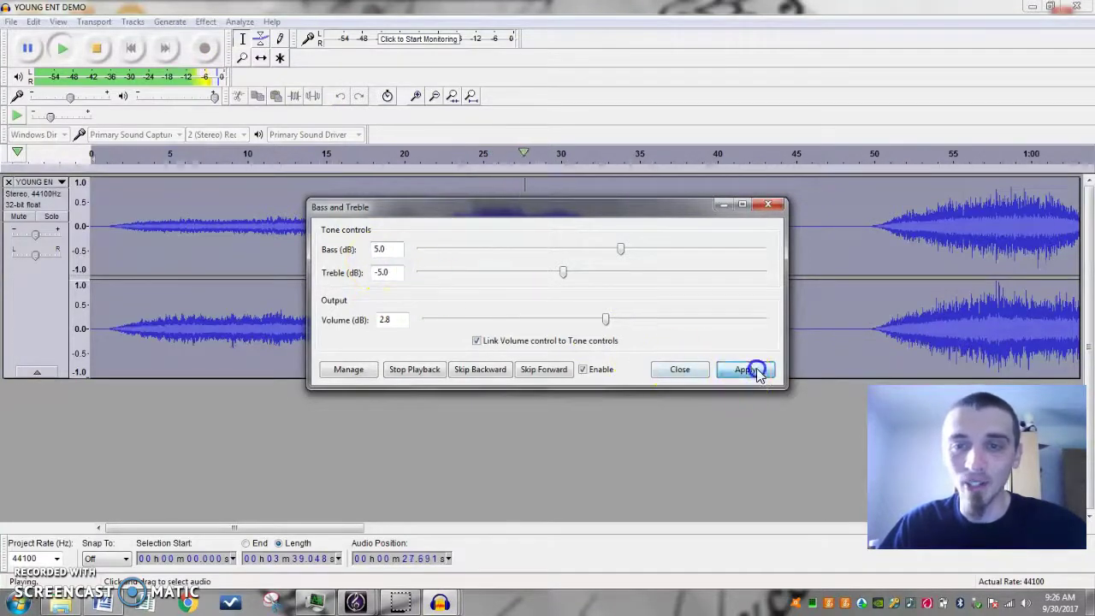
click(680, 370)
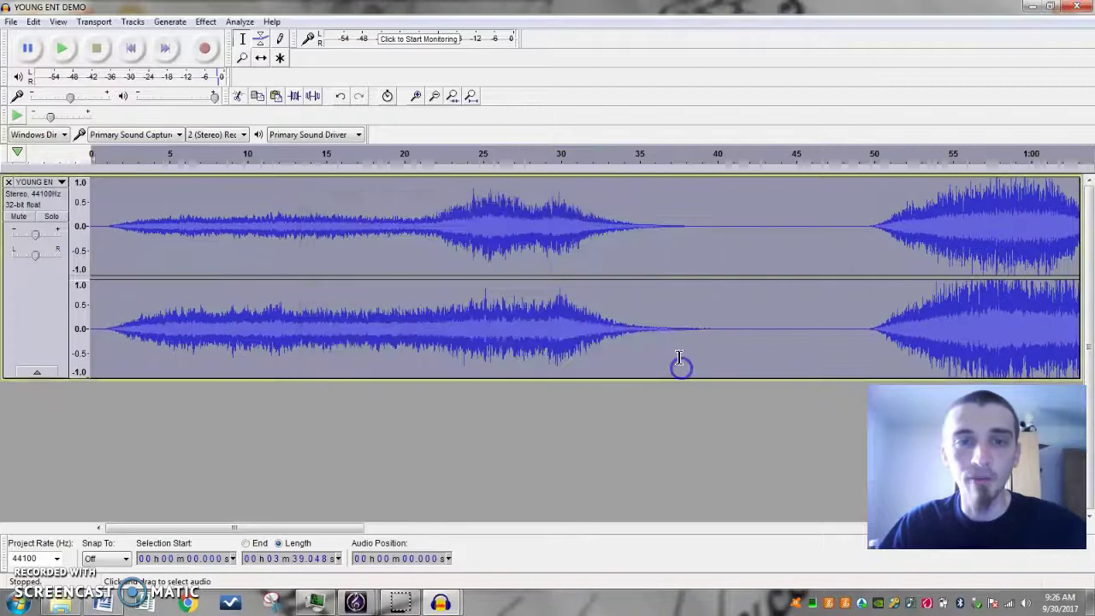
- Play the tone-adjusted track from the start and stop playback after a few seconds
click(133, 51)
key(space)
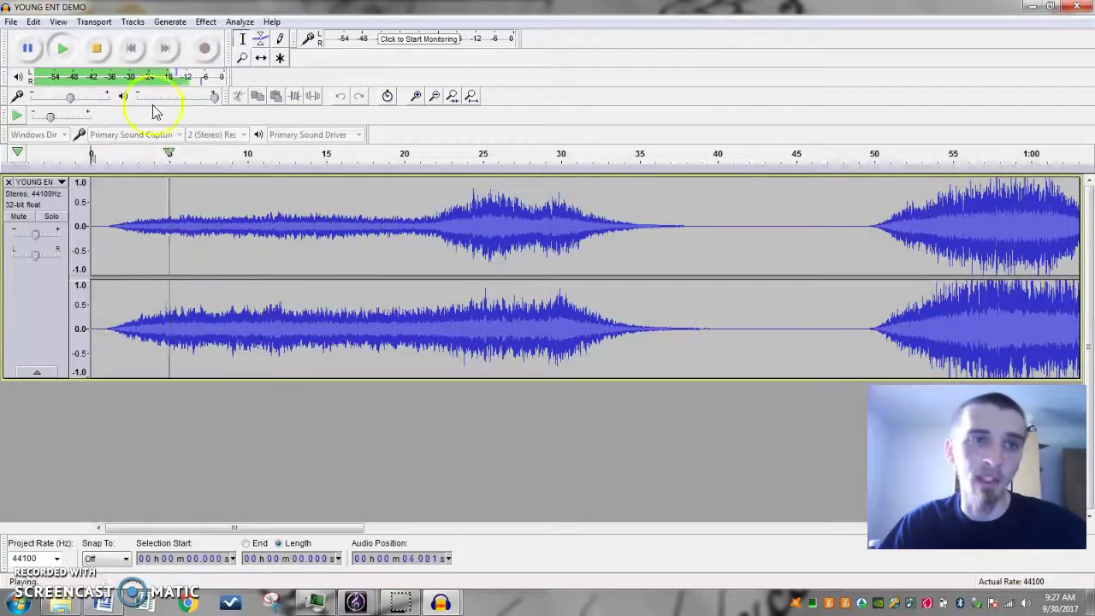
click(96, 49)
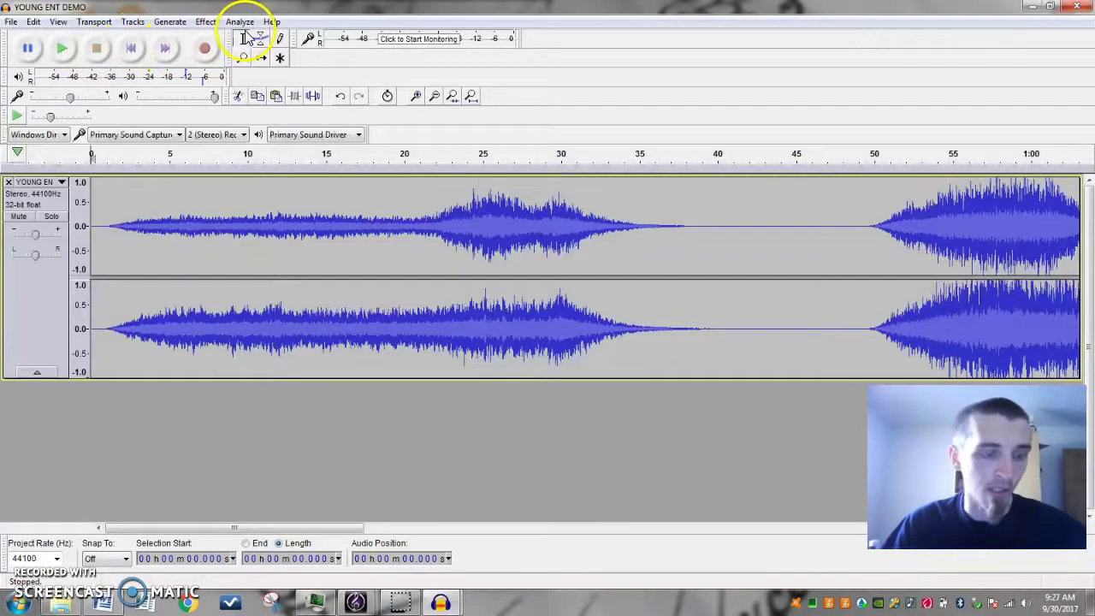
- Minimize Audacity, return to the full YOUNG ENT DEMO score in Sibelius, and review its Paul Stretch parts from bar 1 onward
click(1032, 7)
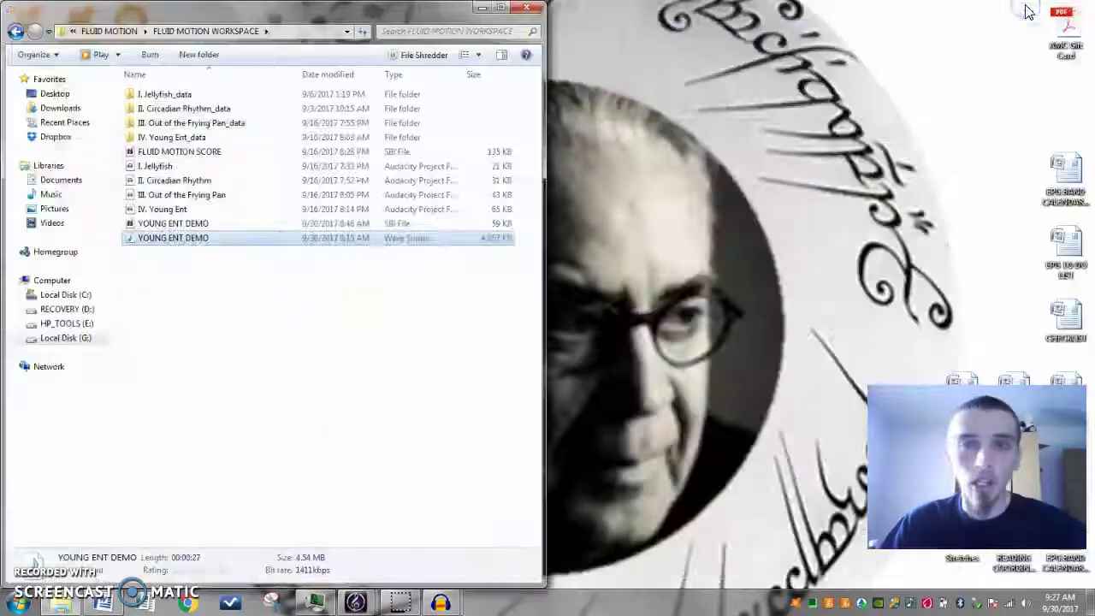
mouse_move(355, 599)
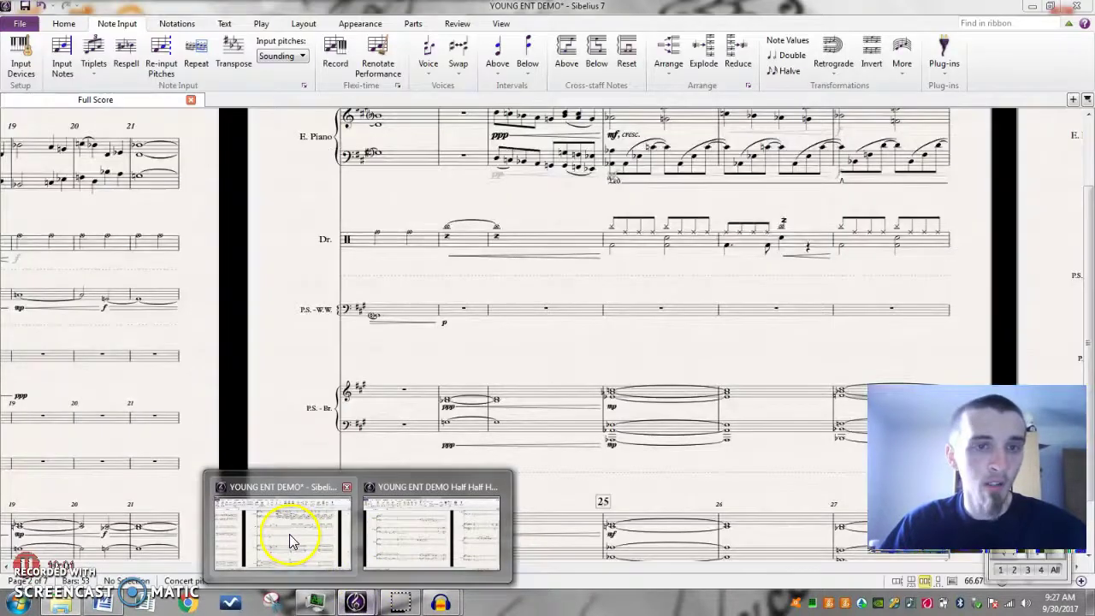
click(290, 534)
drag(248, 366, 839, 303)
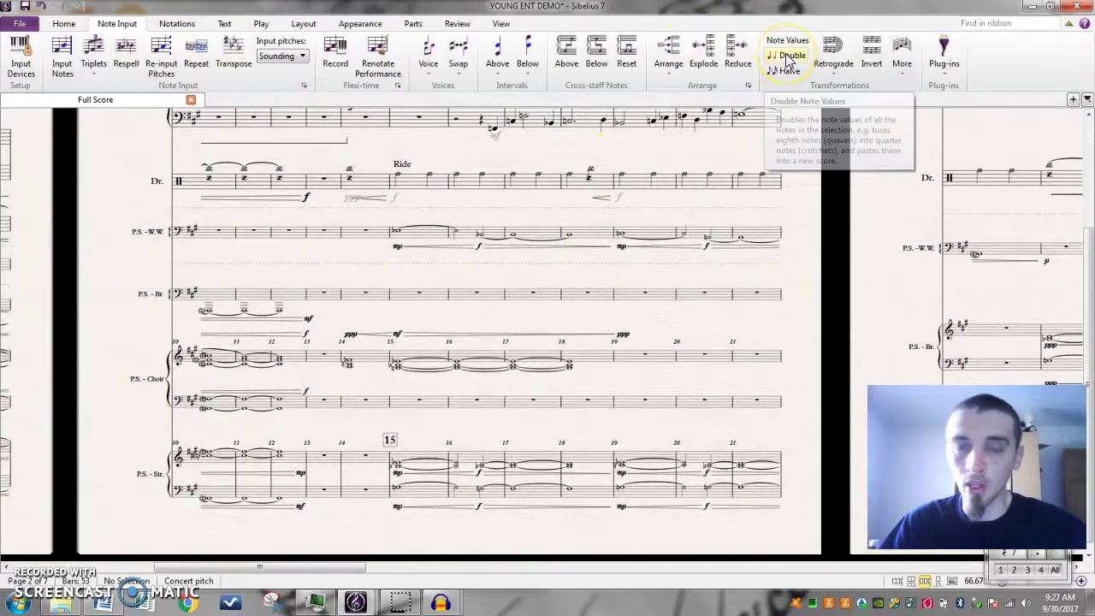
drag(35, 196, 649, 206)
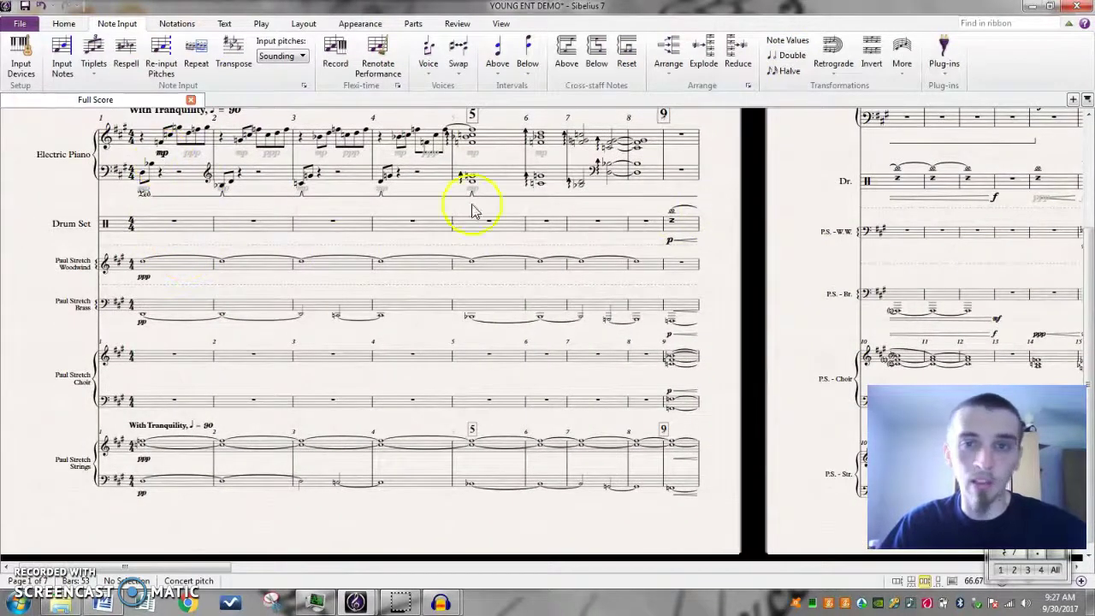
drag(756, 228, 215, 294)
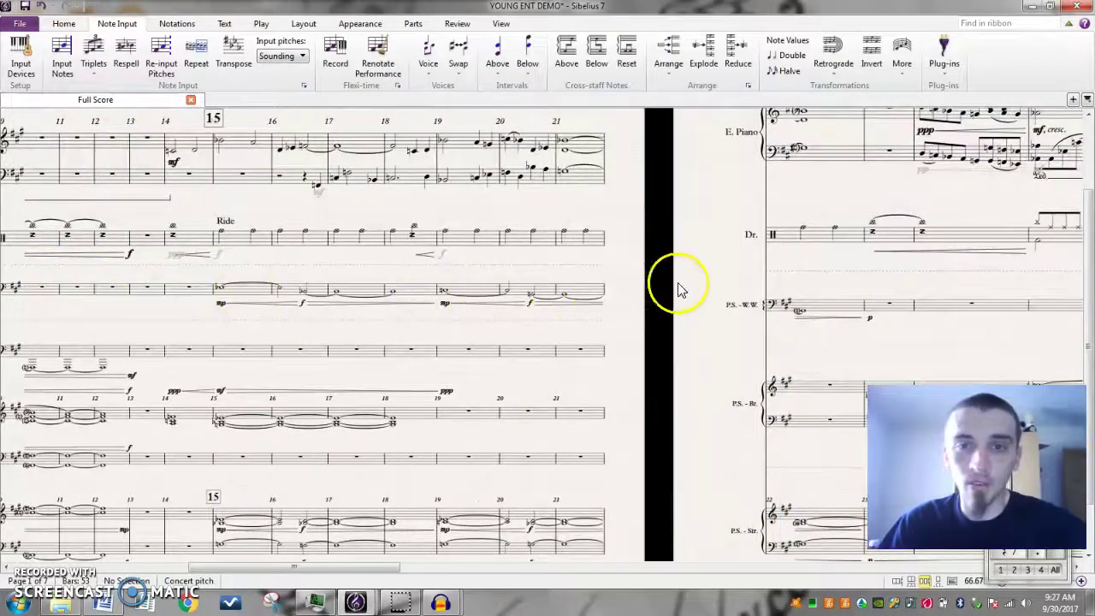
- Minimize Sibelius and bring up the IV. Young Ent project in Audacity in a maximized window
click(1033, 6)
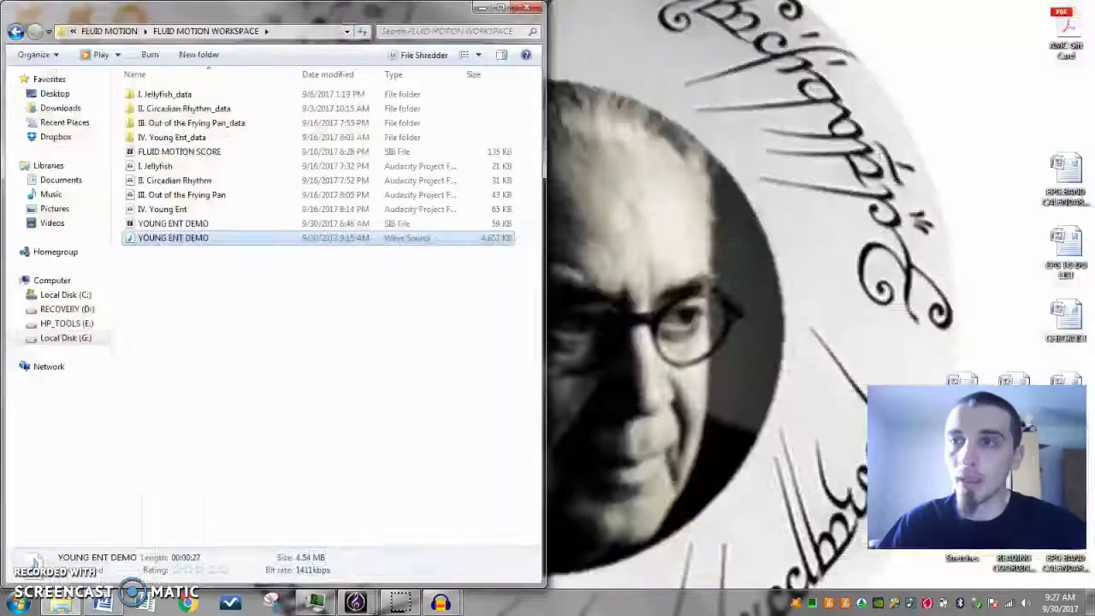
mouse_move(456, 605)
click(399, 515)
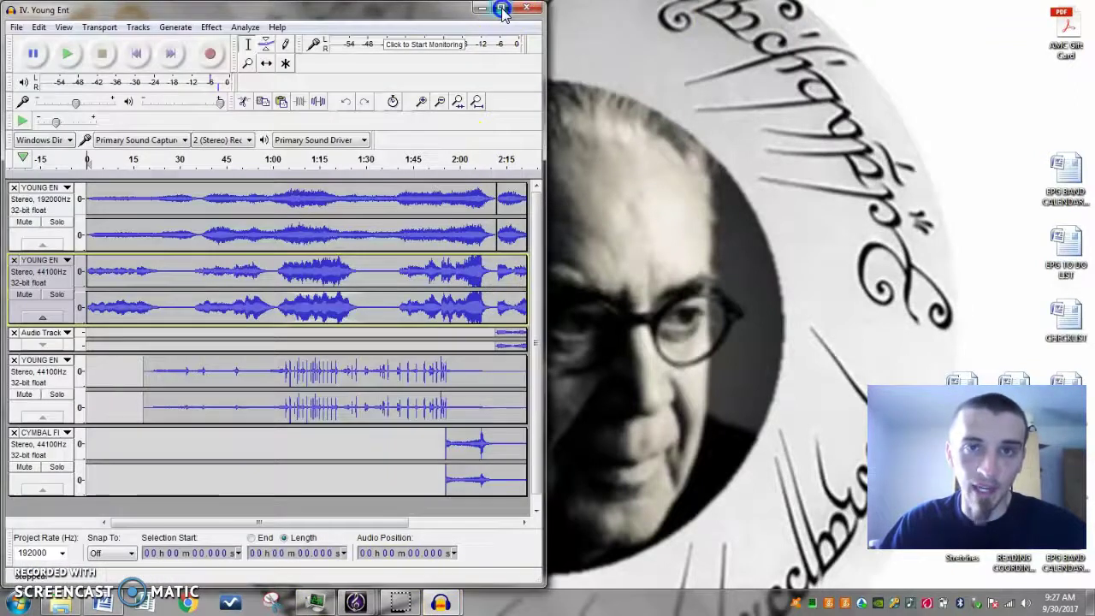
click(502, 11)
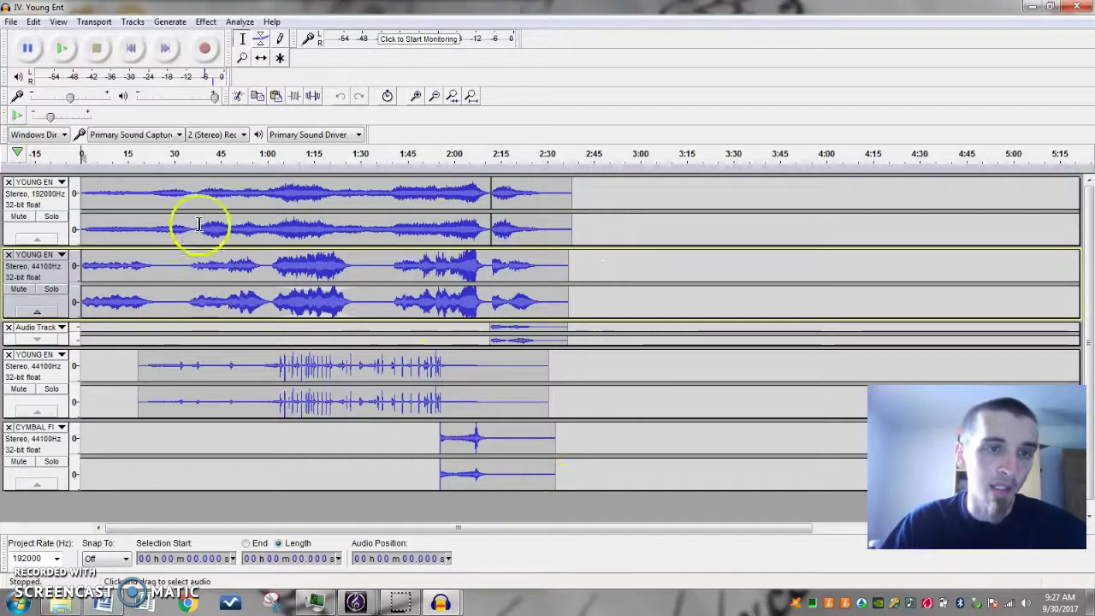
- Enlarge the top 192000 Hz track and inspect its waveform over the first 45 seconds
key(ctrl+1)
key(ctrl+1)
key(ctrl+1)
click(131, 44)
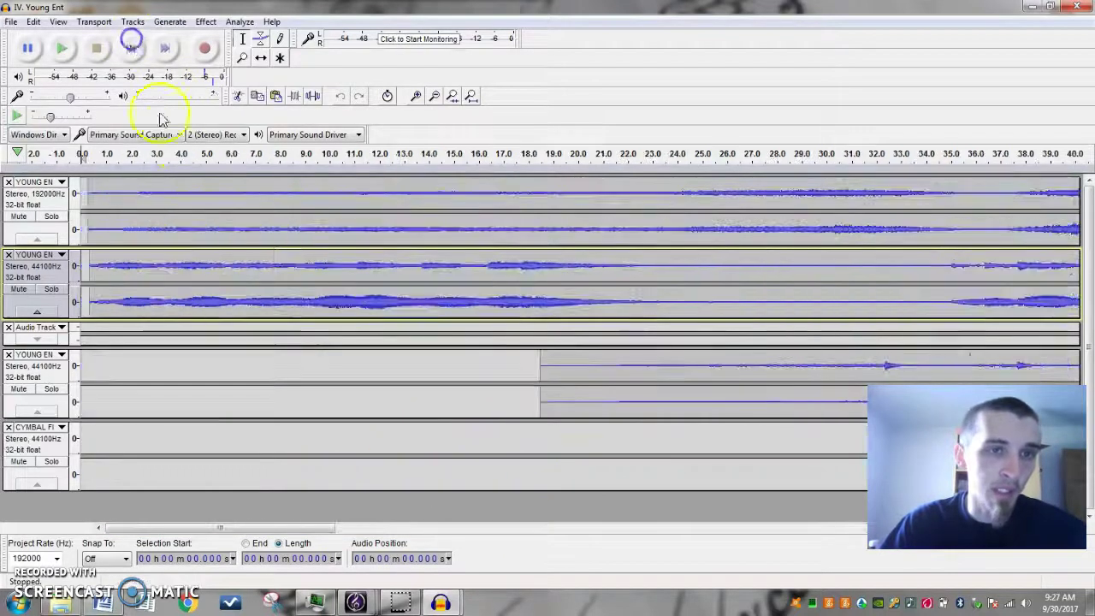
drag(67, 248, 64, 370)
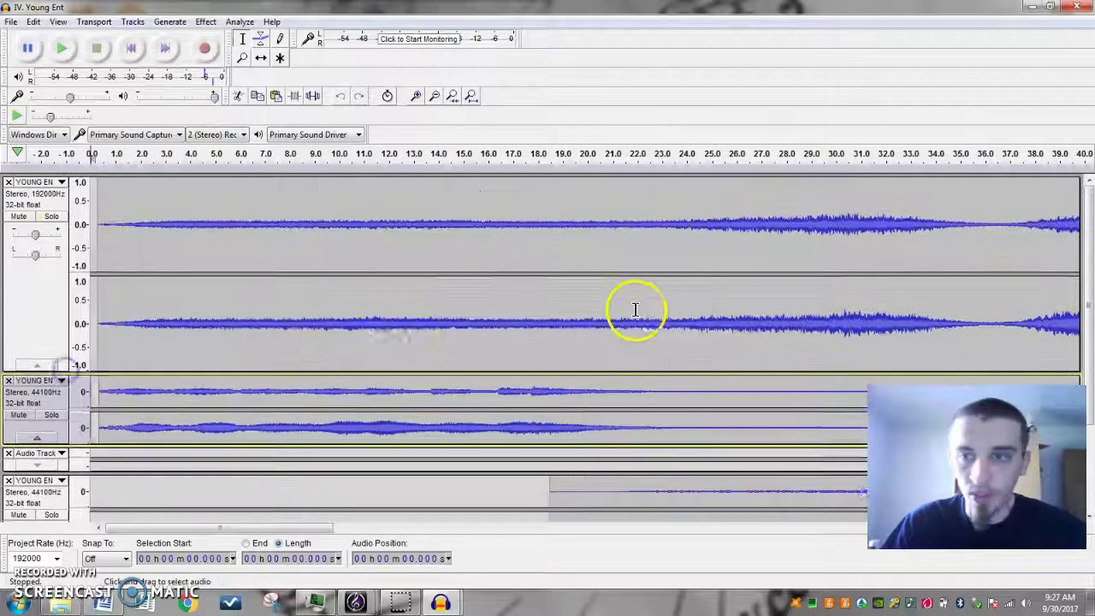
scroll(636, 310, right, 3)
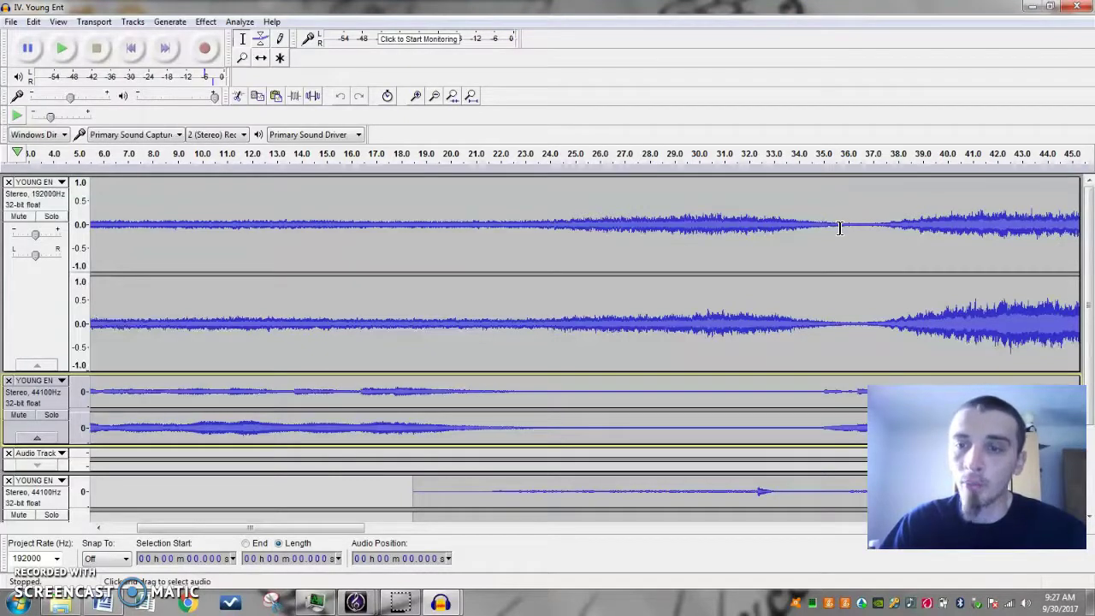
- Look over the lower tracks, including the cymbal track, with the whole project length in view
scroll(711, 289, down, 3)
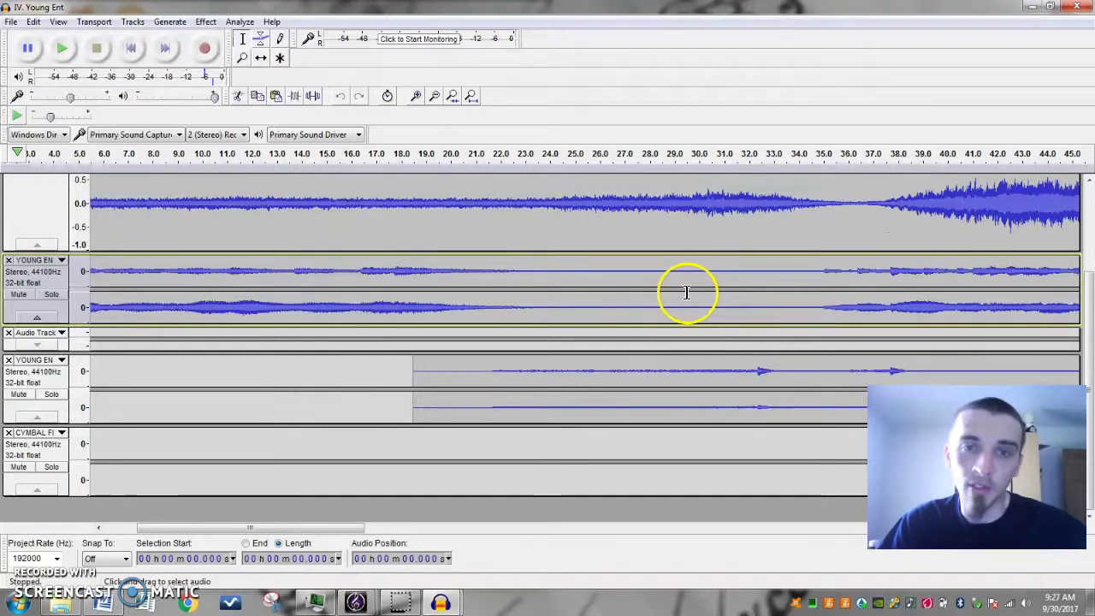
scroll(628, 317, down, 3)
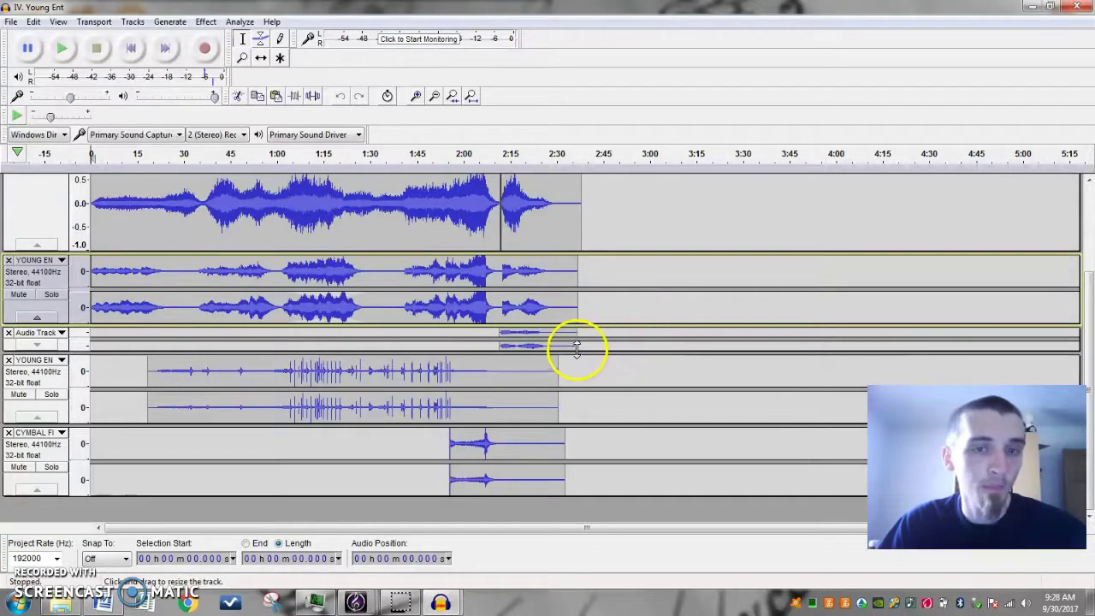
click(131, 48)
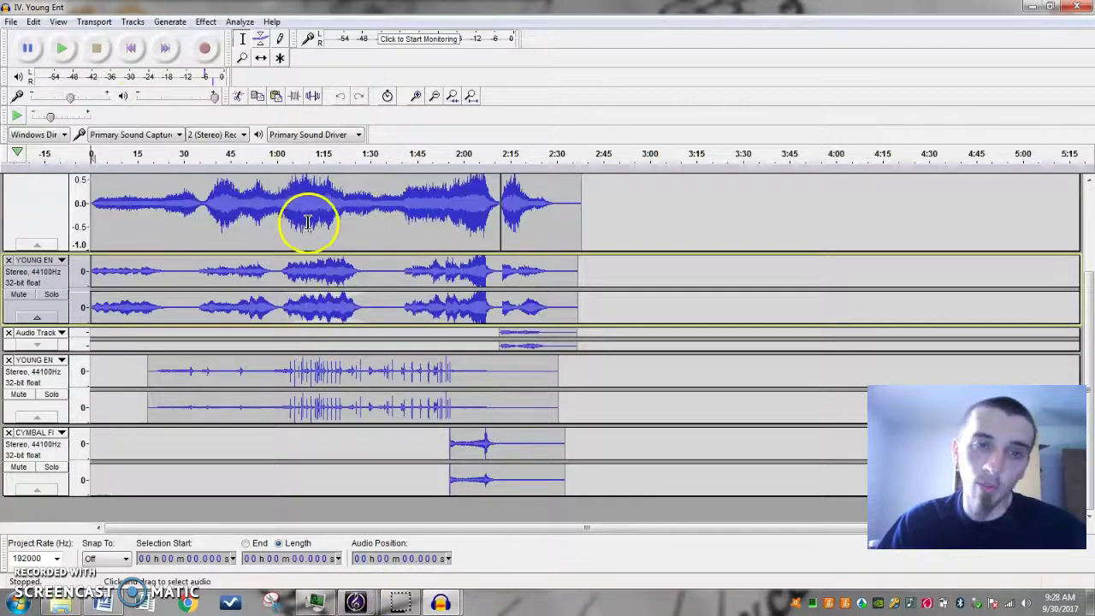
scroll(296, 257, up, 3)
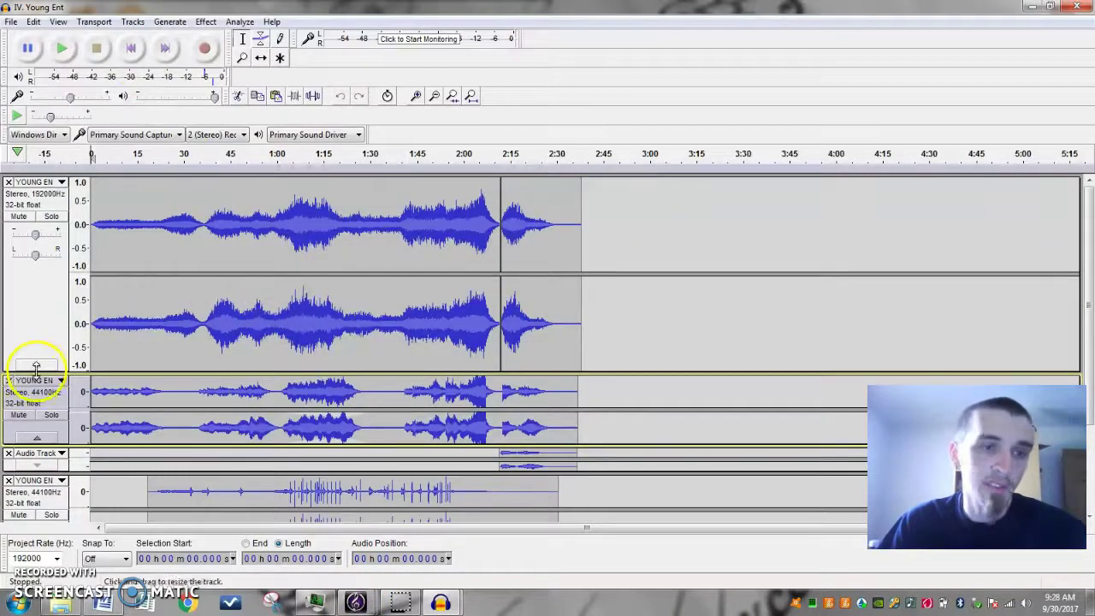
- Collapse the top track, enlarge the second track and show its amplitude envelope with the Envelope tool
drag(74, 371, 64, 248)
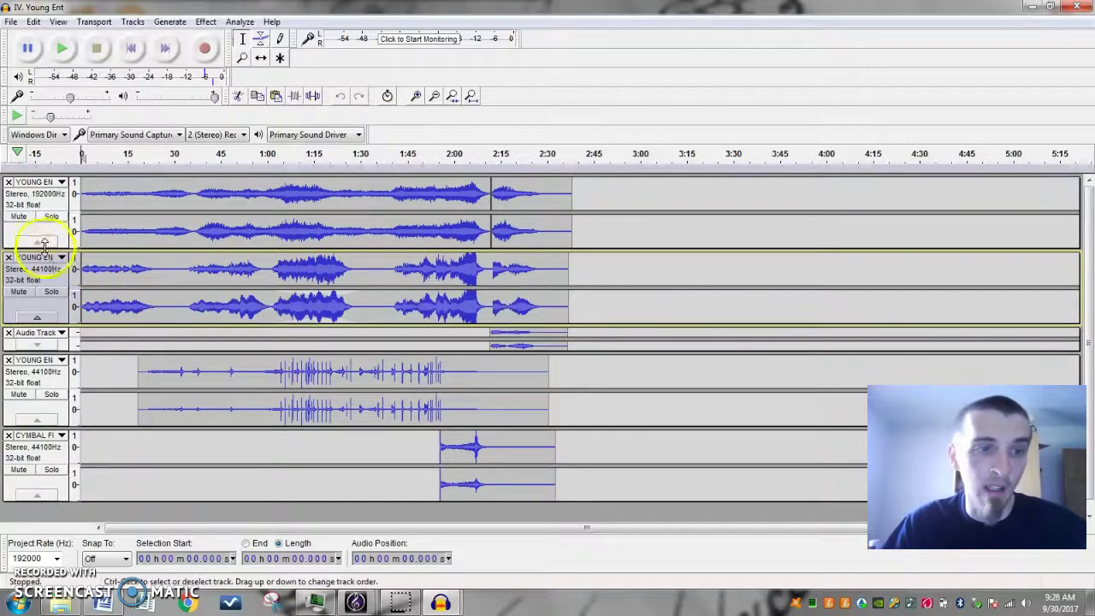
click(37, 242)
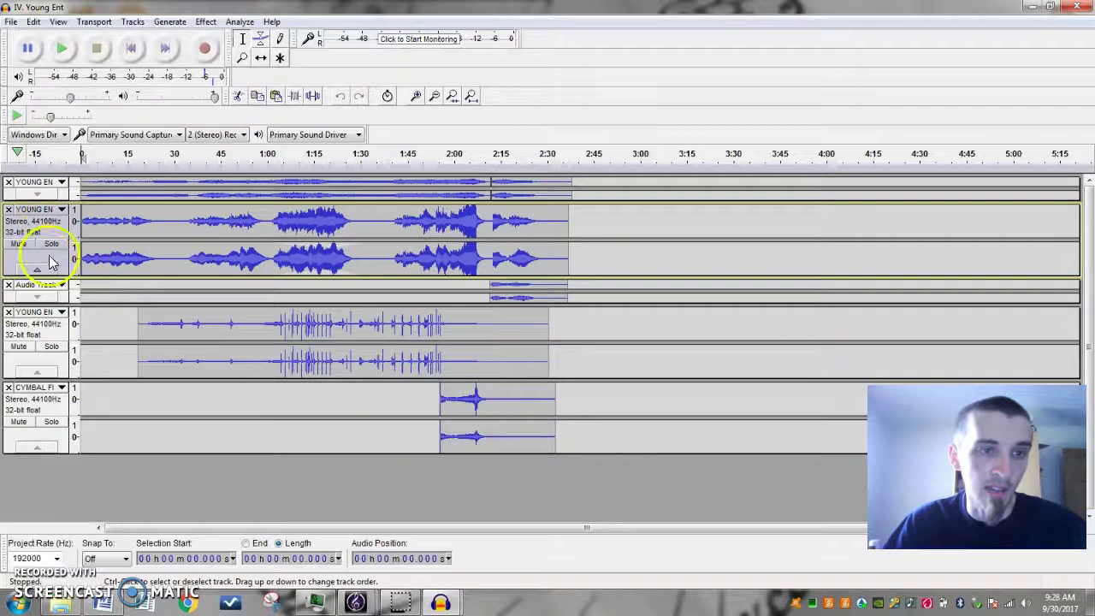
drag(61, 274, 59, 410)
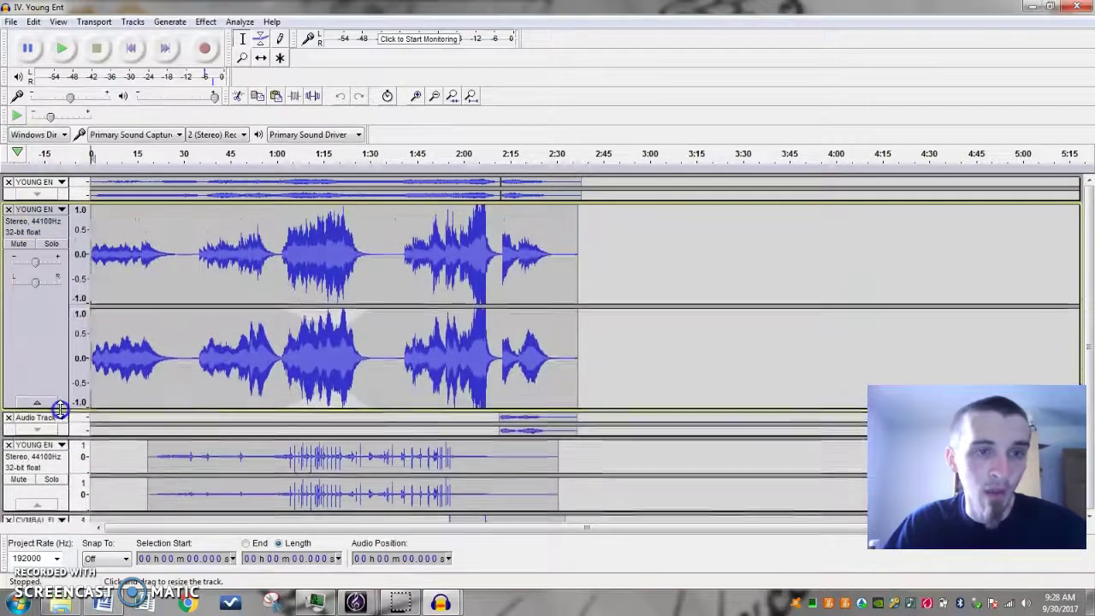
click(260, 41)
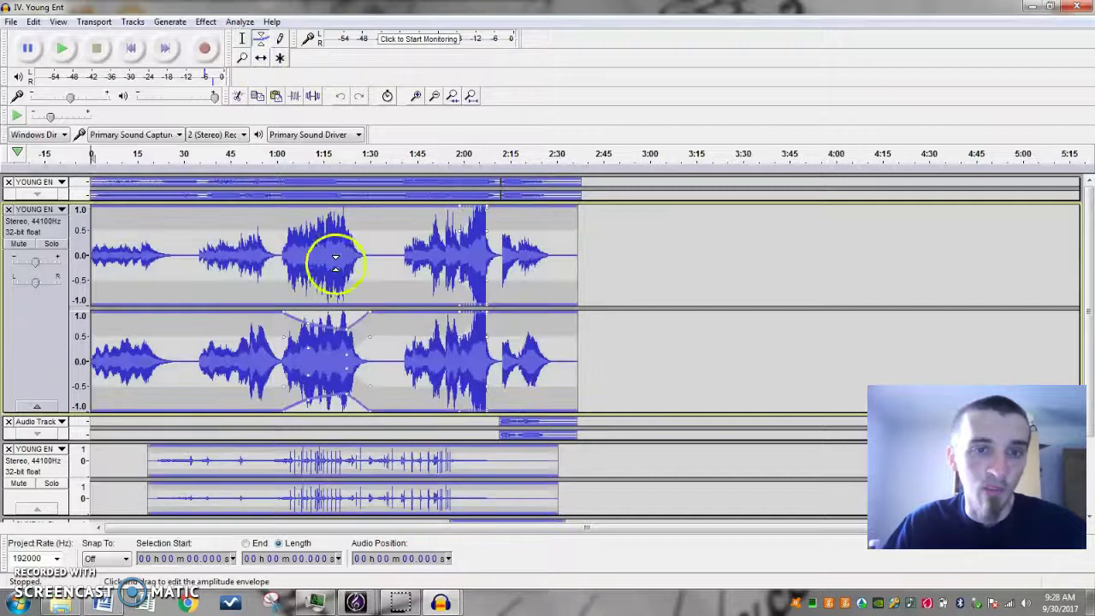
click(281, 60)
click(260, 40)
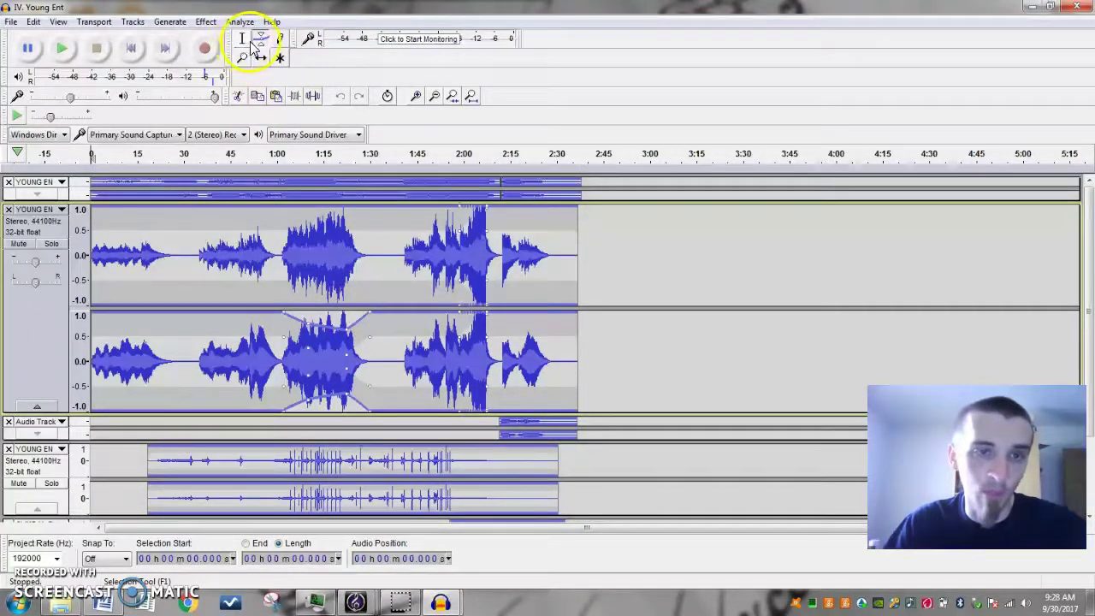
- Expand the top two tracks and fit all project tracks vertically in the window
click(39, 407)
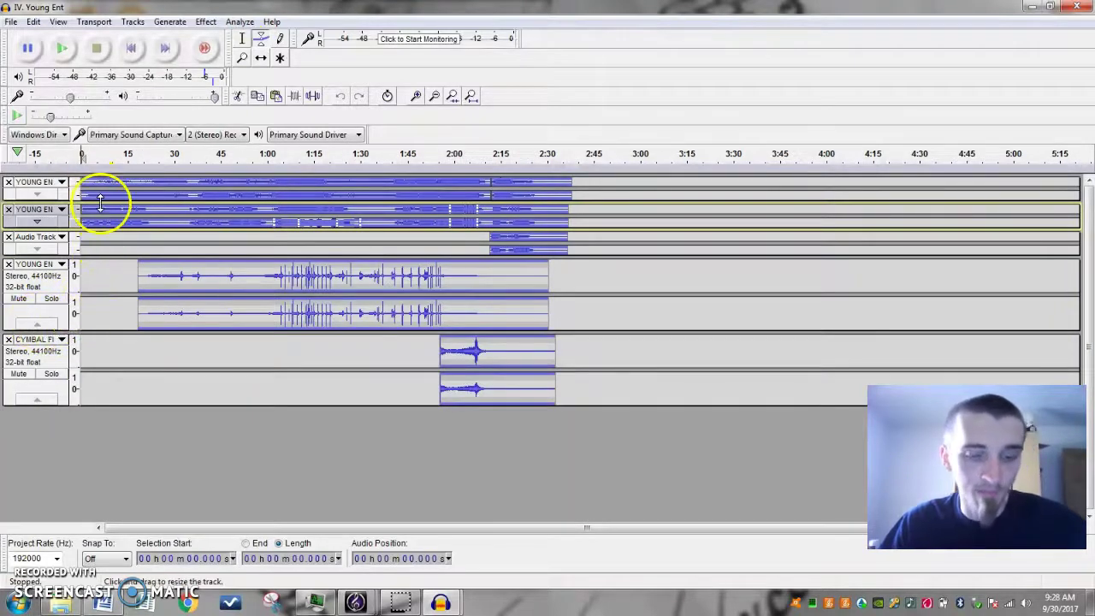
key(ctrl+shift+f)
click(37, 222)
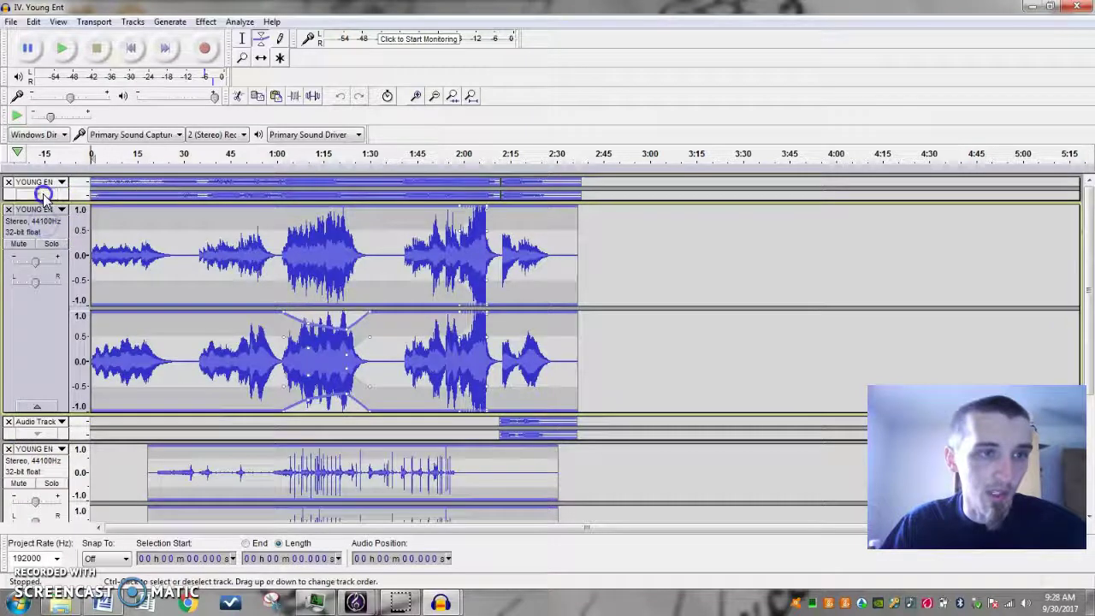
click(39, 195)
key(ctrl+shift+f)
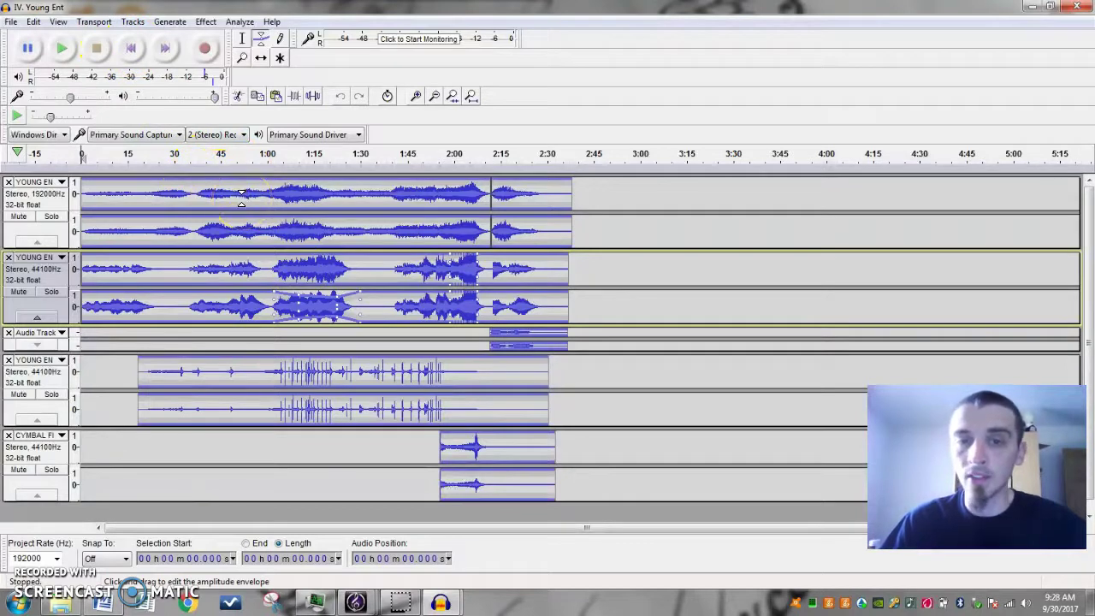
- Play the full Young Ent mix from the start and switch to the YOUNG ENT DEMO full score in Sibelius
mouse_move(445, 603)
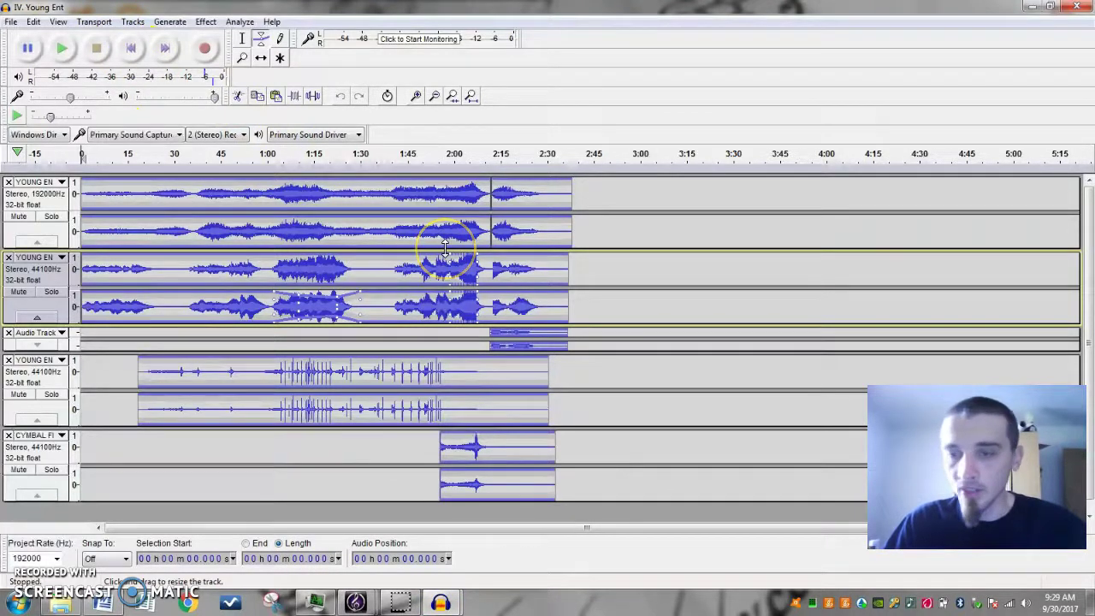
key(space)
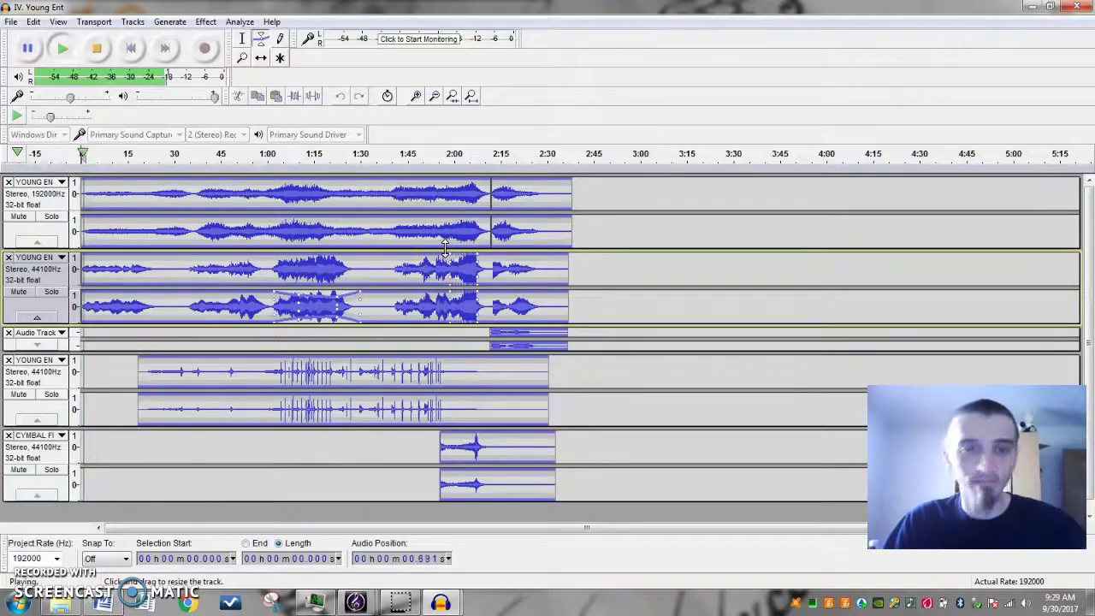
mouse_move(354, 599)
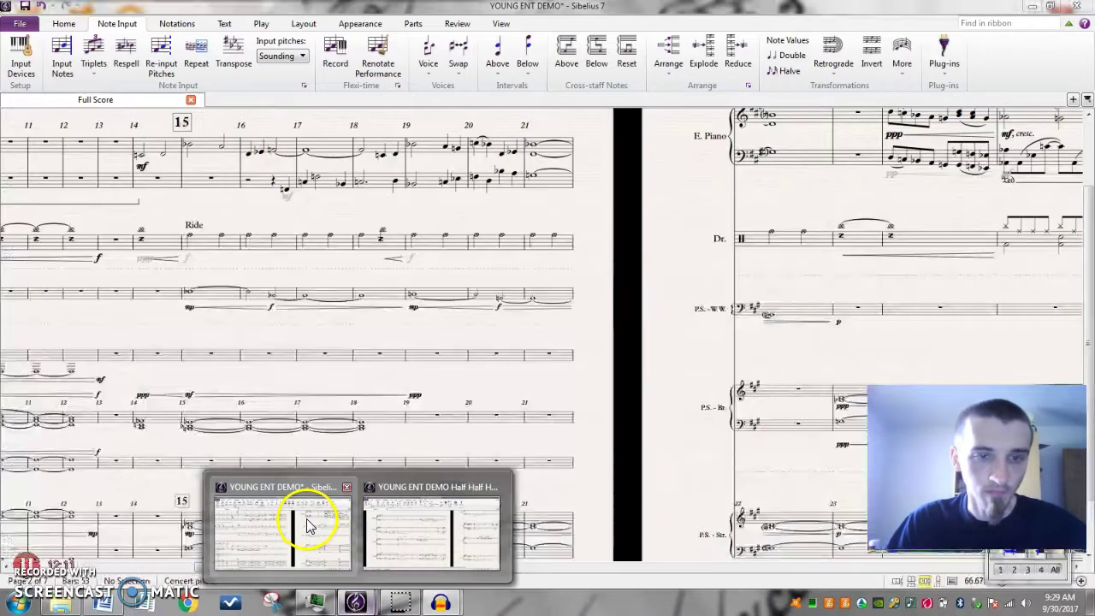
click(307, 524)
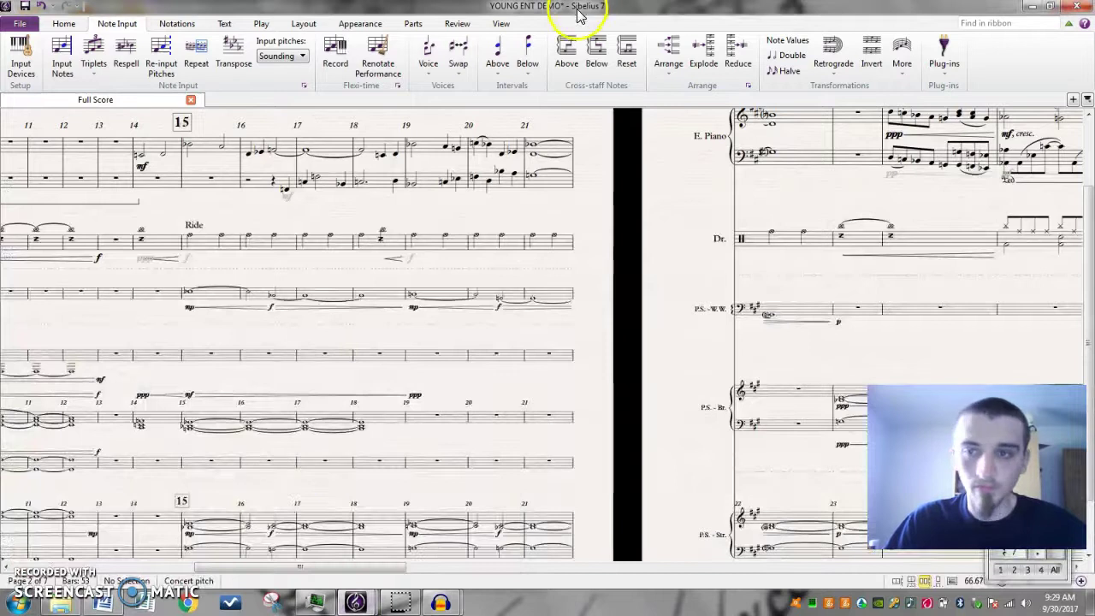
- Follow the playback in the full score from bar 1 through bar 27
drag(545, 215, 1020, 220)
drag(228, 219, 777, 166)
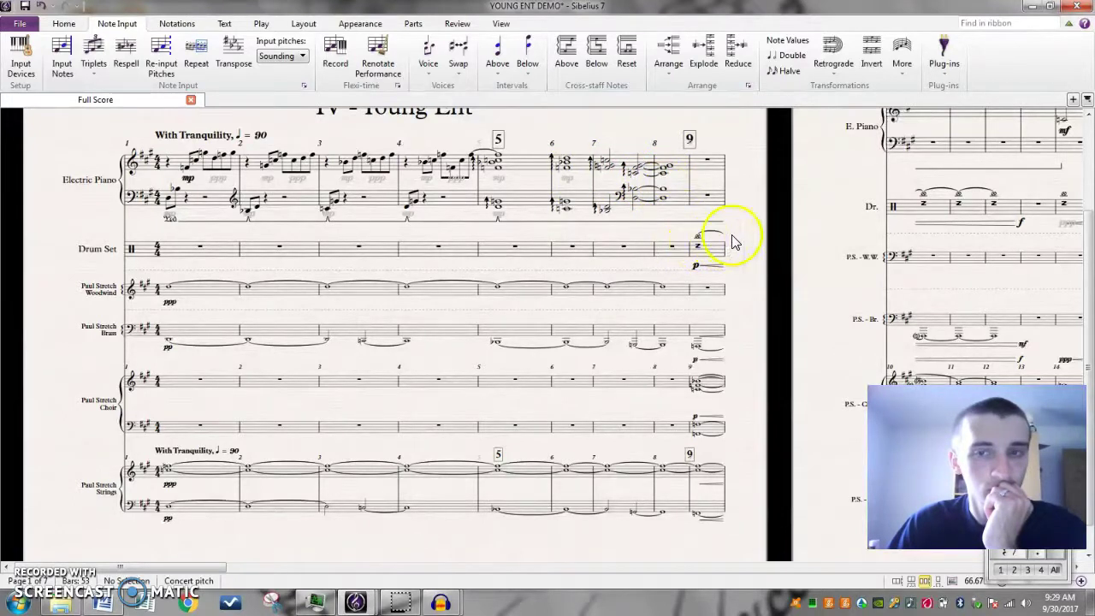
drag(767, 230, 80, 245)
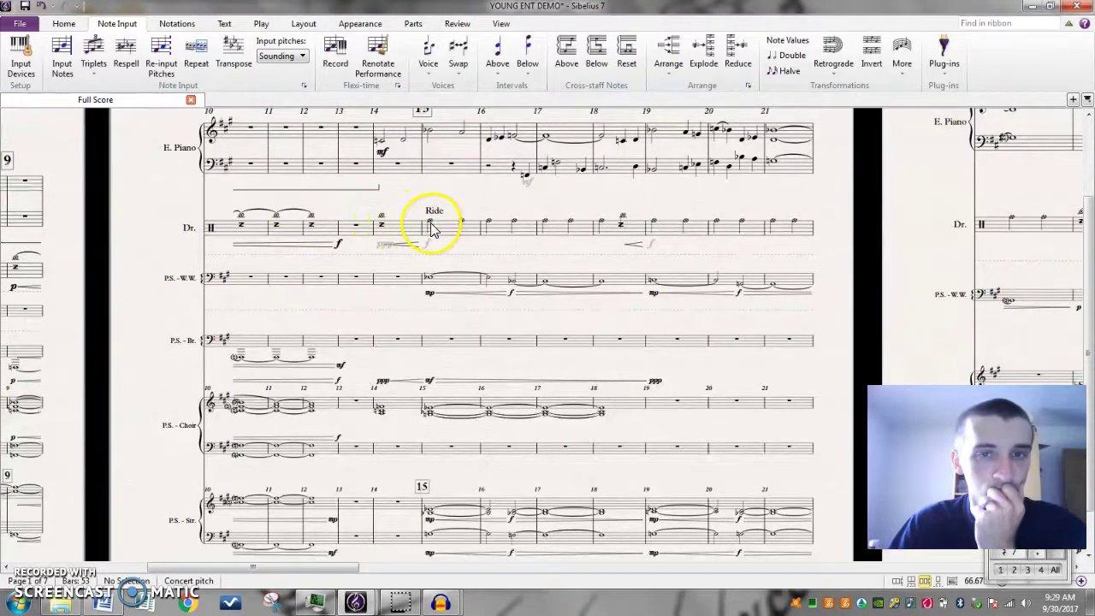
scroll(432, 230, right, 5)
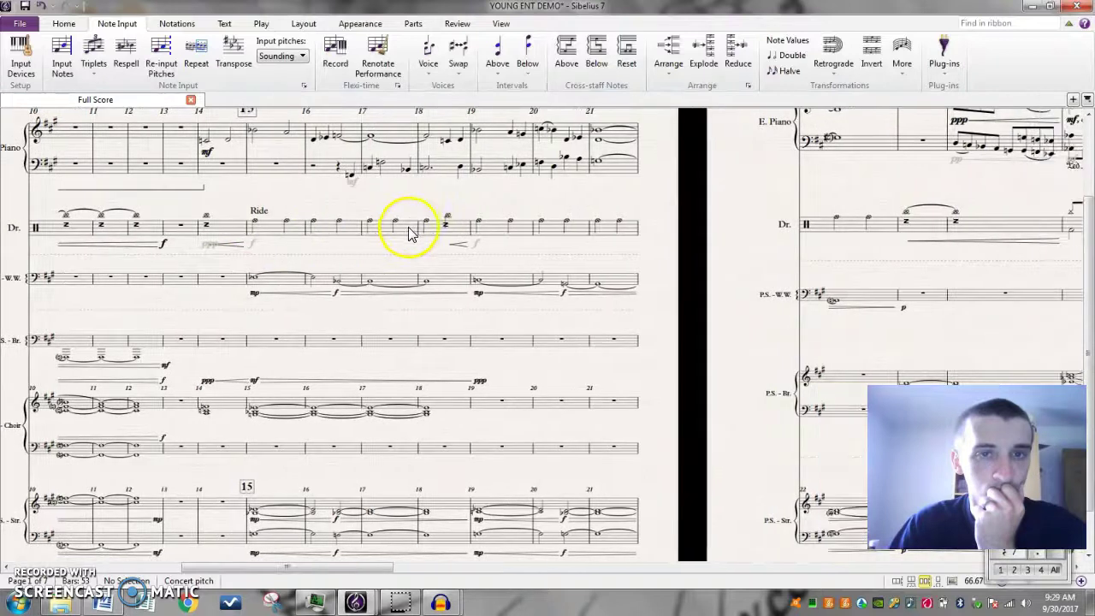
scroll(411, 232, right, 1)
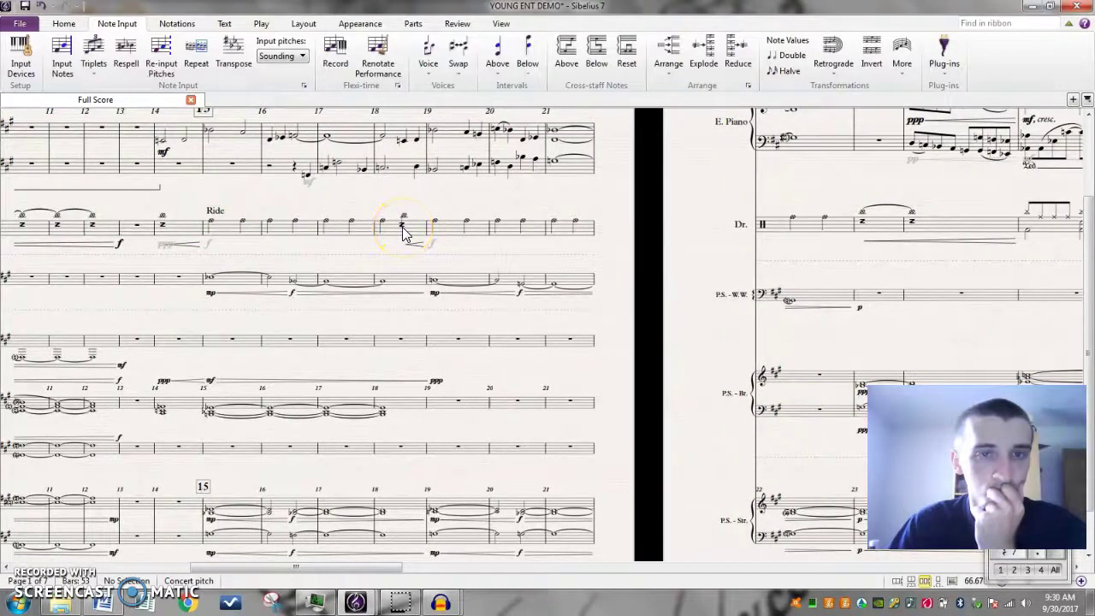
scroll(405, 235, right, 5)
drag(441, 239, 505, 232)
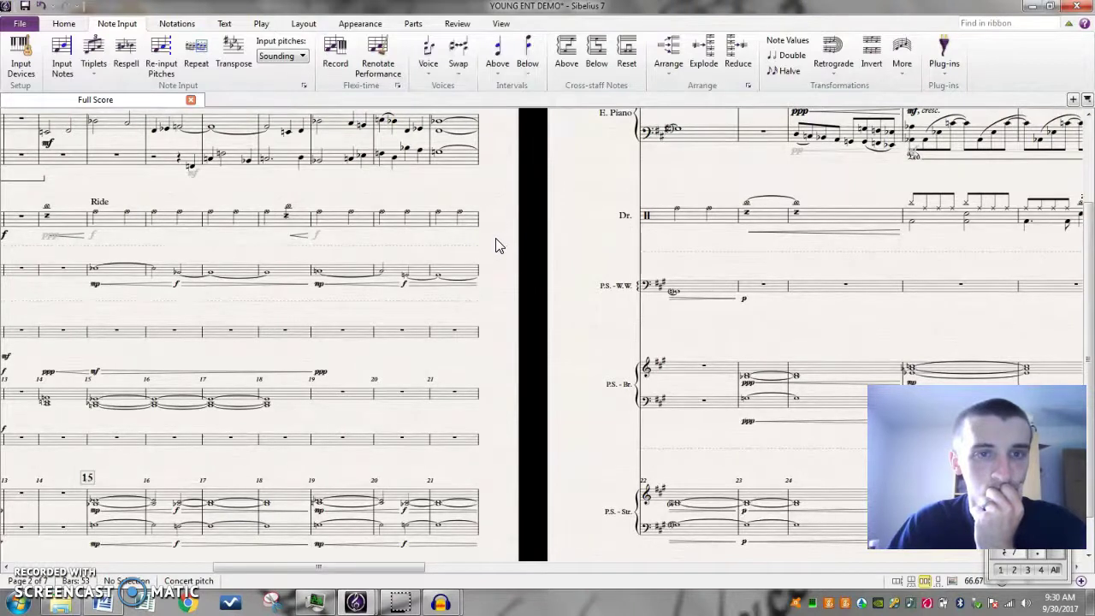
drag(499, 245, 86, 276)
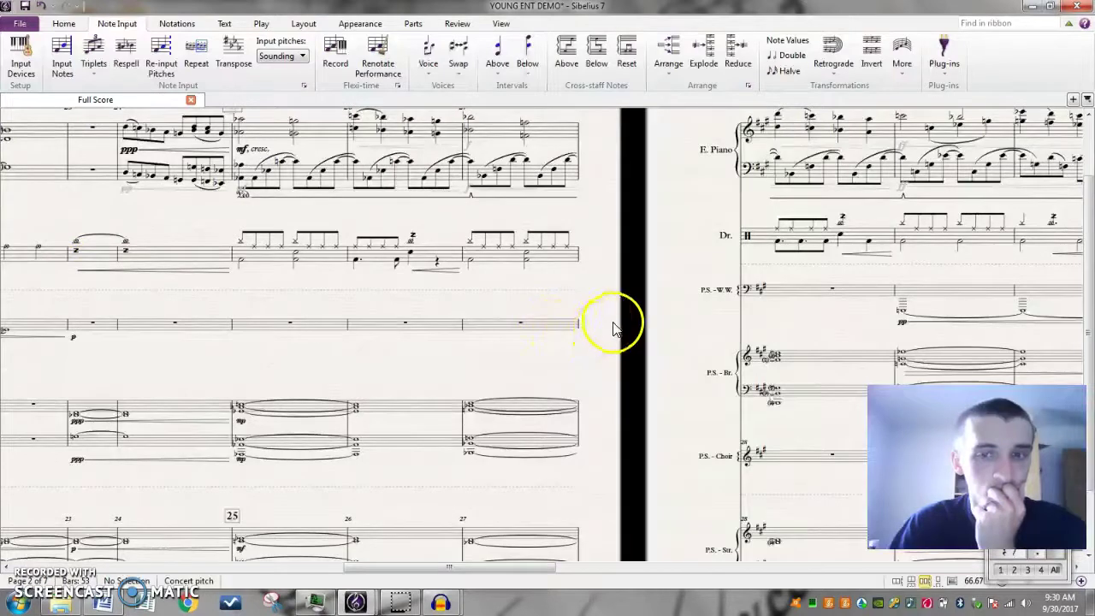
- Follow the playback in the score through the rehearsal 31 section, up to bar 32
scroll(612, 326, down, 1)
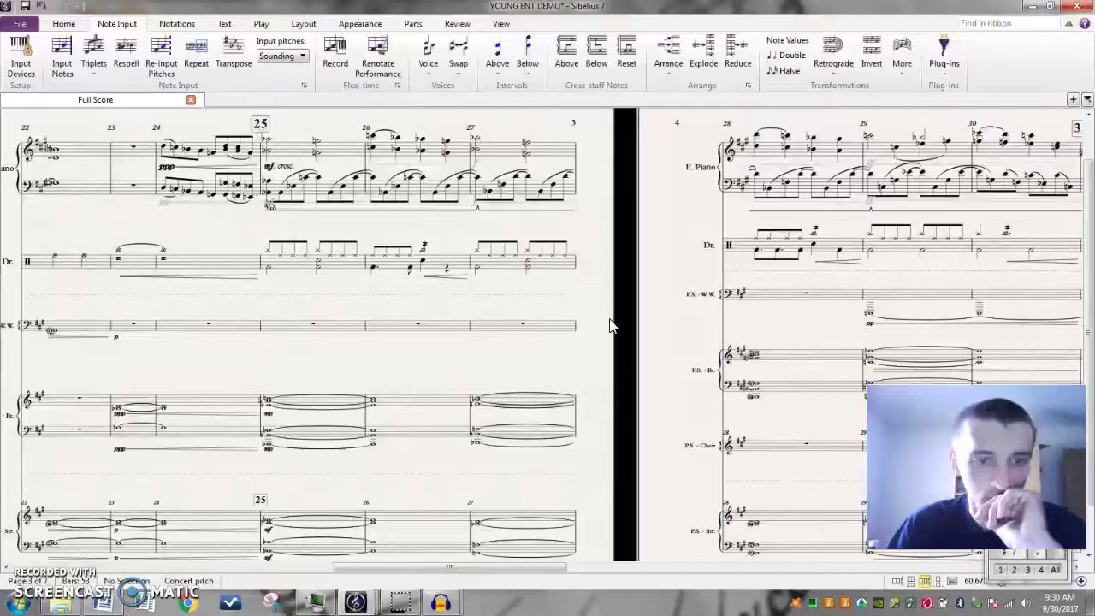
scroll(611, 326, right, 2)
scroll(609, 328, right, 4)
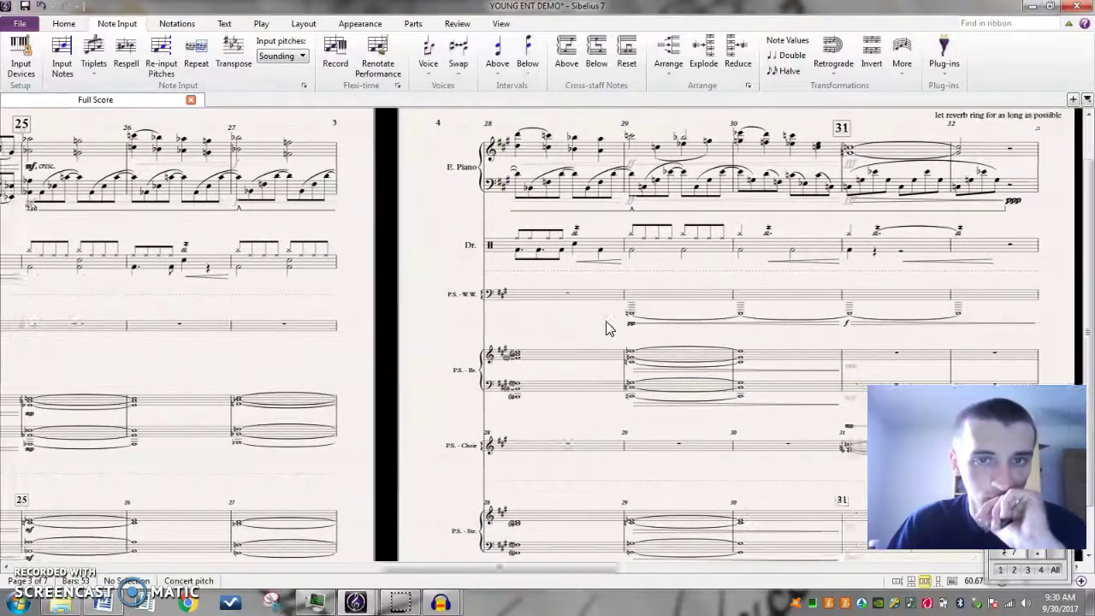
scroll(605, 328, right, 1)
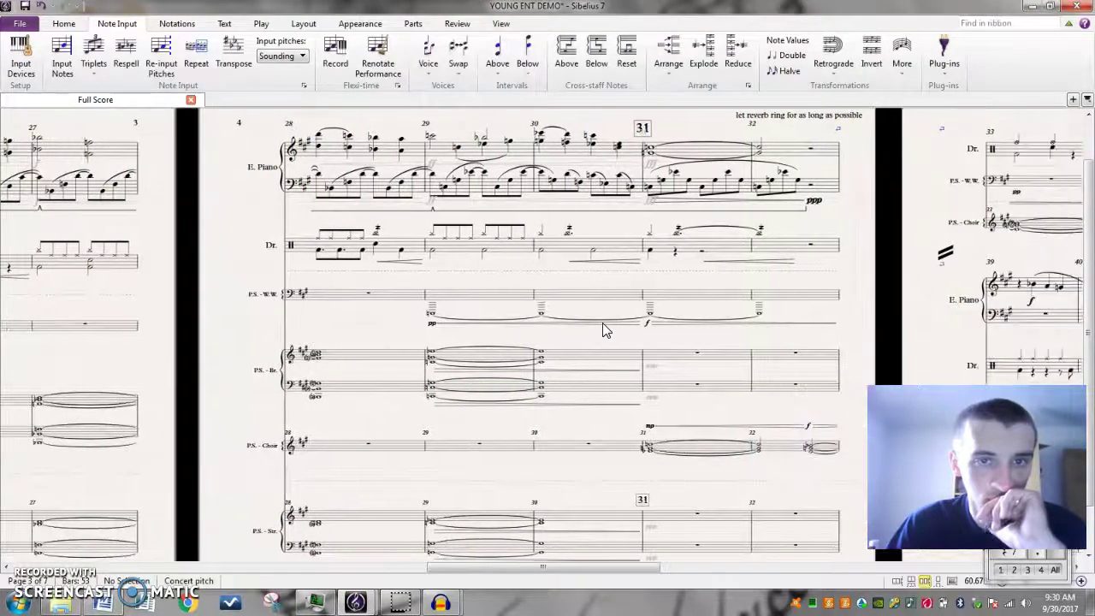
scroll(605, 330, right, 1)
scroll(603, 329, right, 1)
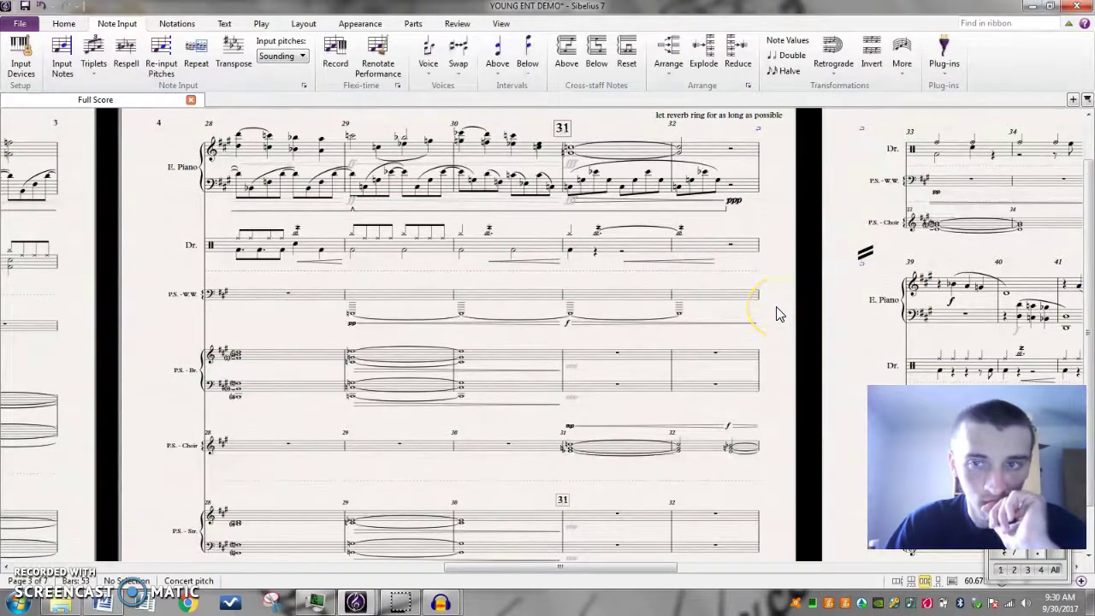
- Follow the playback in the score from bar 33 to the final bar 53
drag(781, 302, 280, 323)
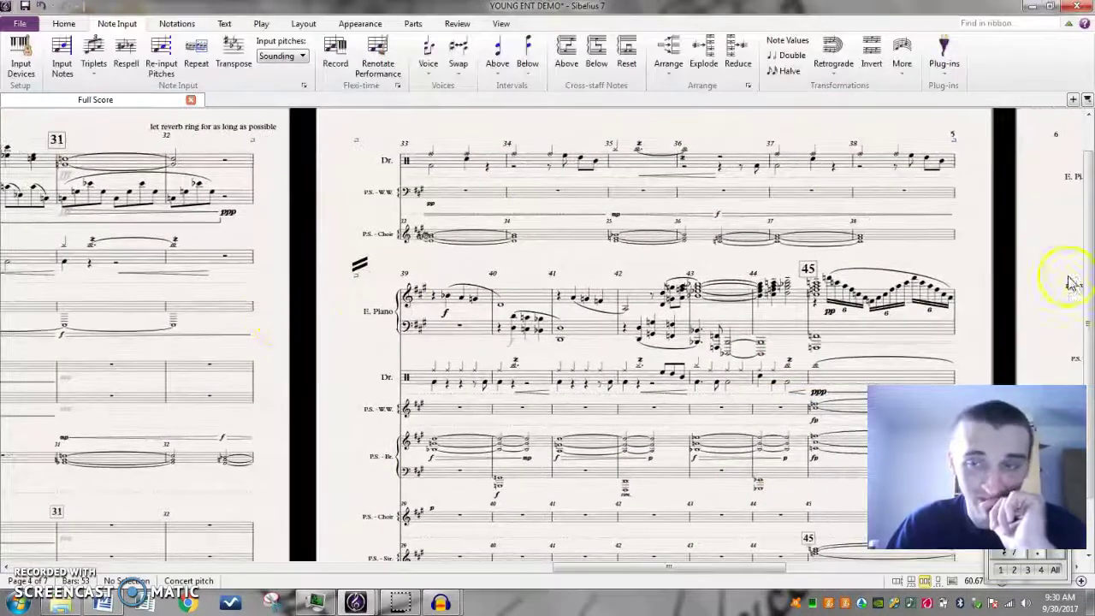
drag(989, 258, 911, 241)
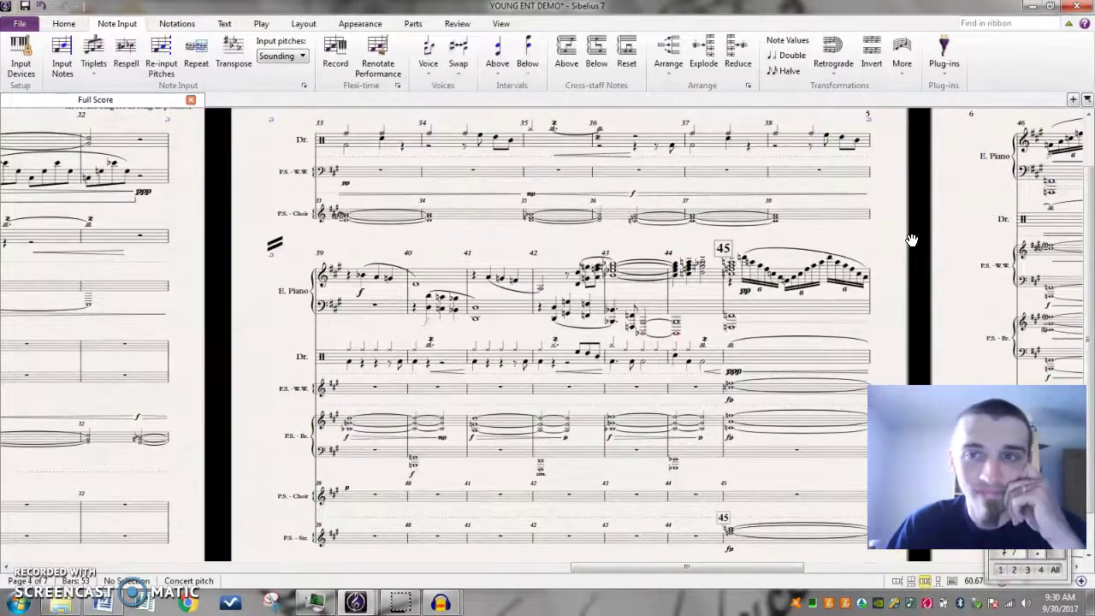
drag(912, 240, 910, 233)
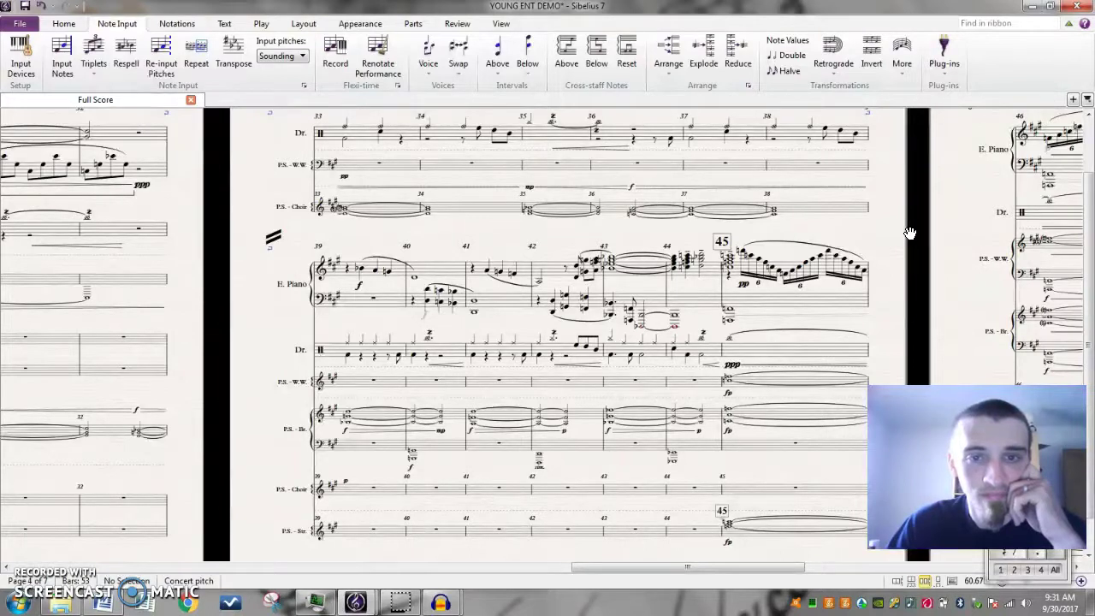
drag(909, 234, 253, 255)
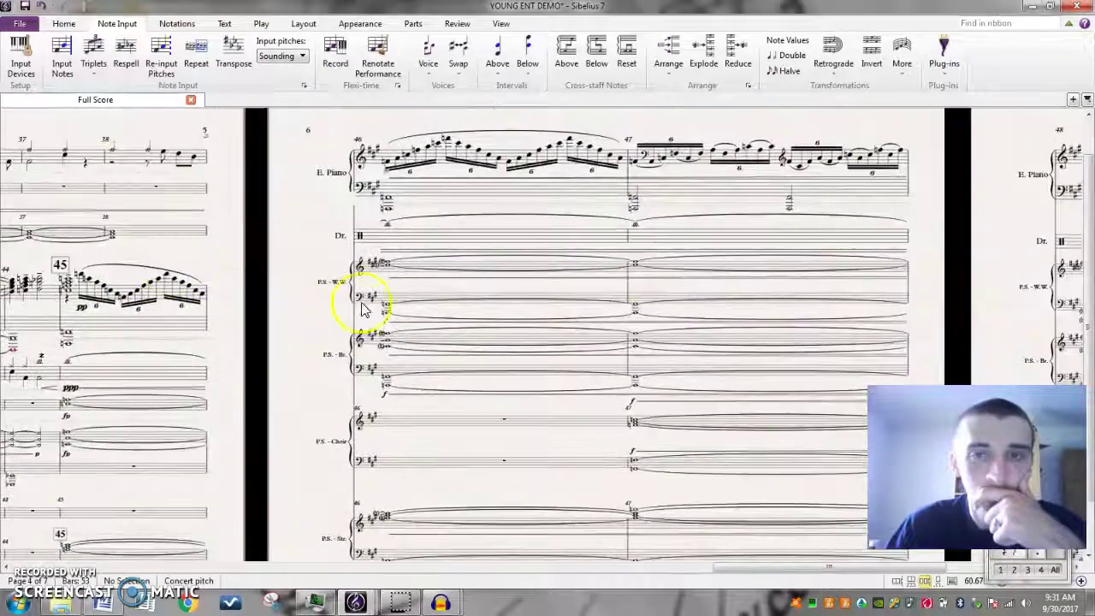
drag(943, 256, 379, 225)
scroll(385, 225, left, 1)
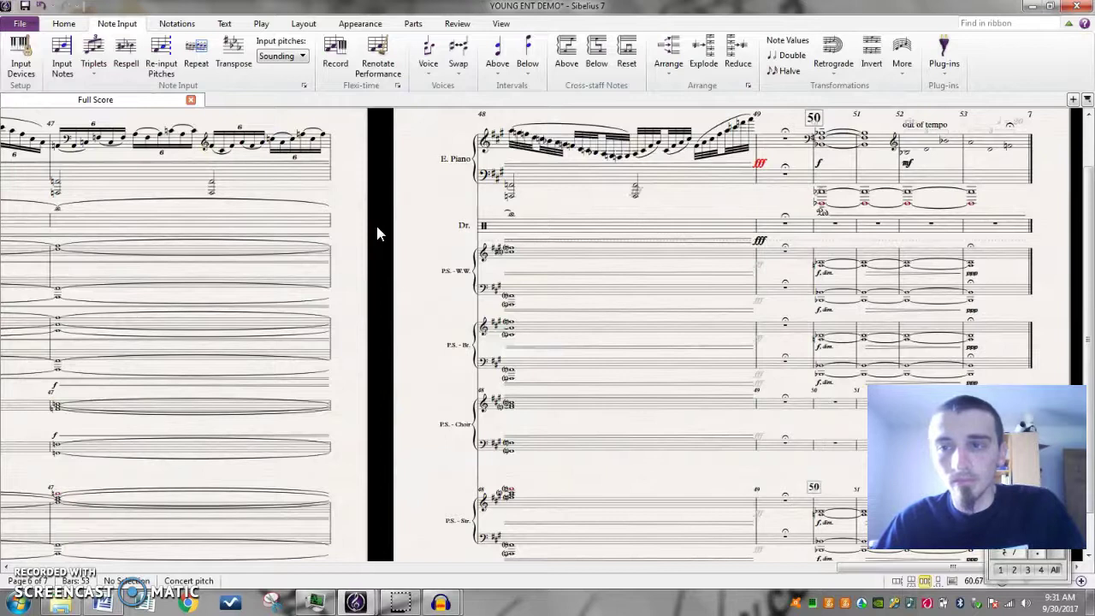
drag(1068, 227, 922, 220)
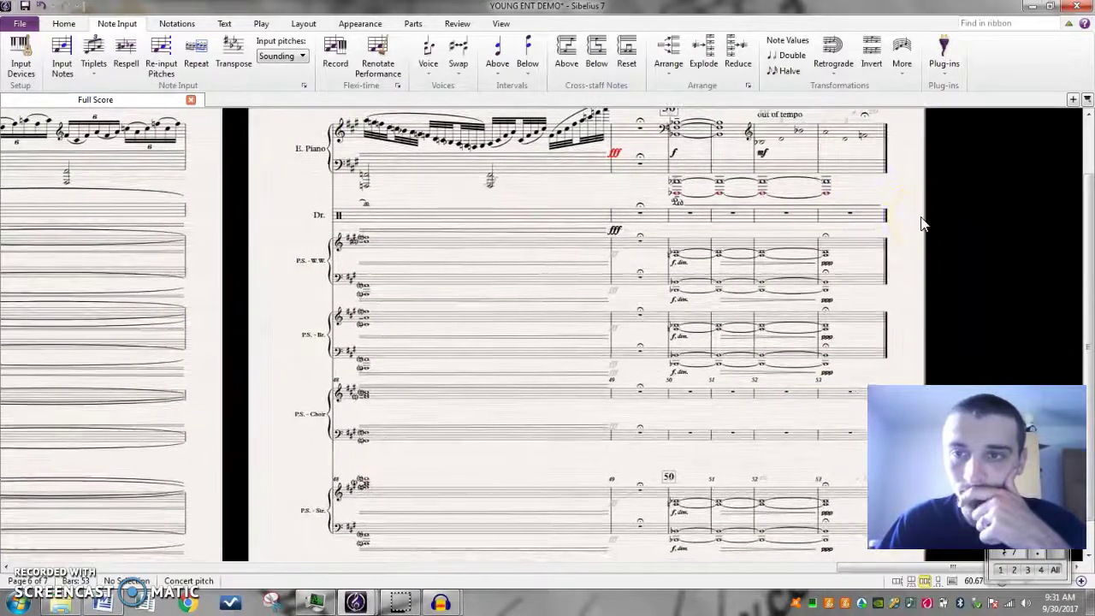